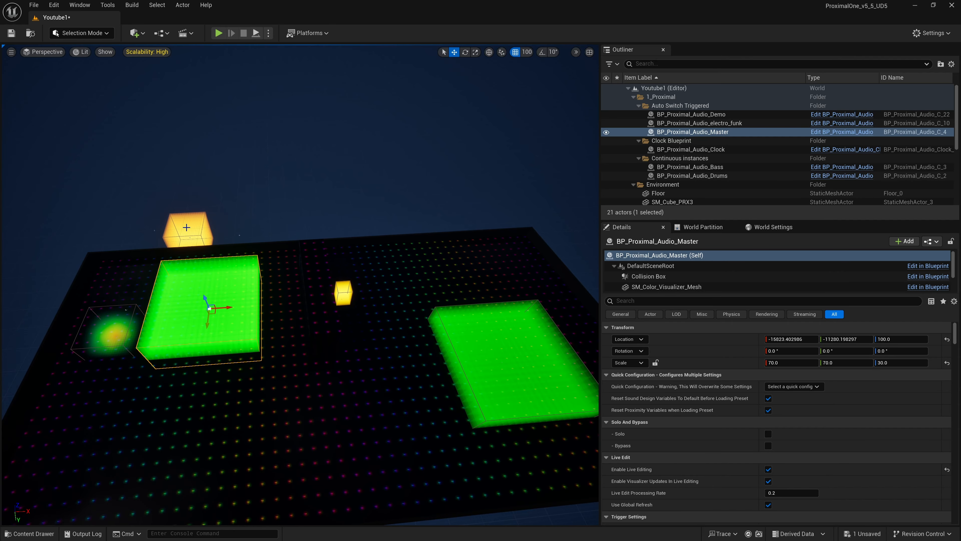
Step: Inspect the Drums, Master, electro_funk and Demo audio instances by selecting them in the viewport, ending with electro_funk and Demo selected together
{"action": "left_click", "coordinate": [183, 228]}
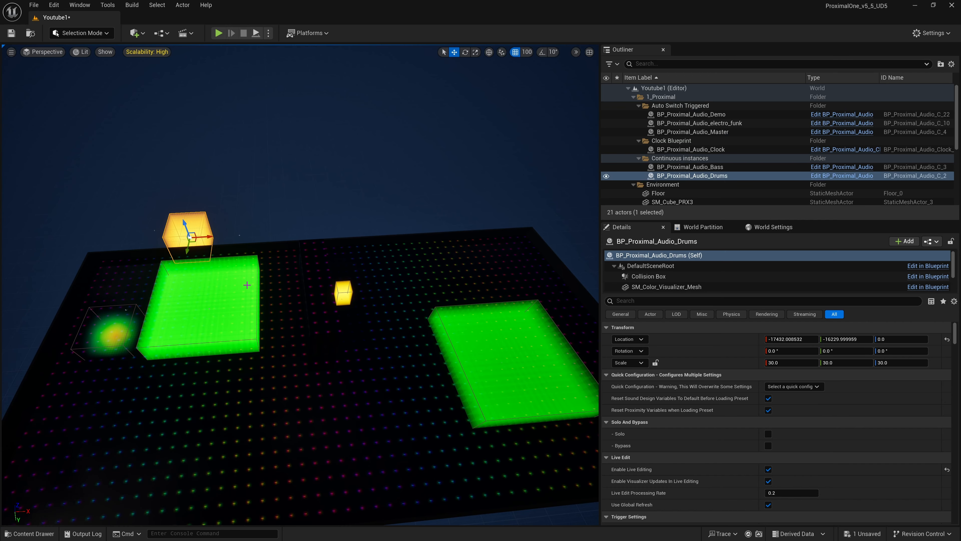
{"action": "mouse_move", "coordinate": [247, 287]}
{"action": "right_mouse_down"}
{"action": "mouse_move", "coordinate": [237, 287]}
{"action": "mouse_move", "coordinate": [256, 288]}
{"action": "right_mouse_up"}
{"action": "left_click", "coordinate": [204, 314]}
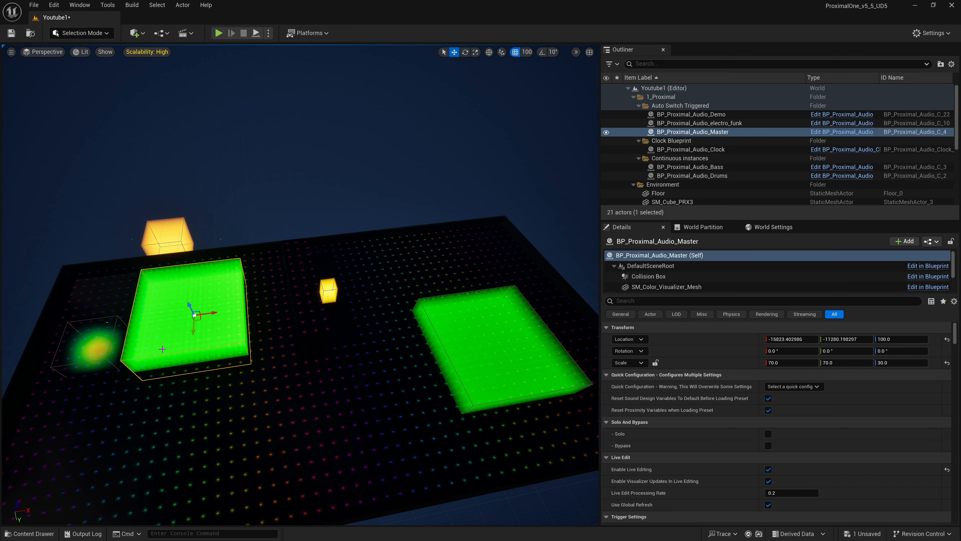
{"action": "left_click", "coordinate": [329, 291]}
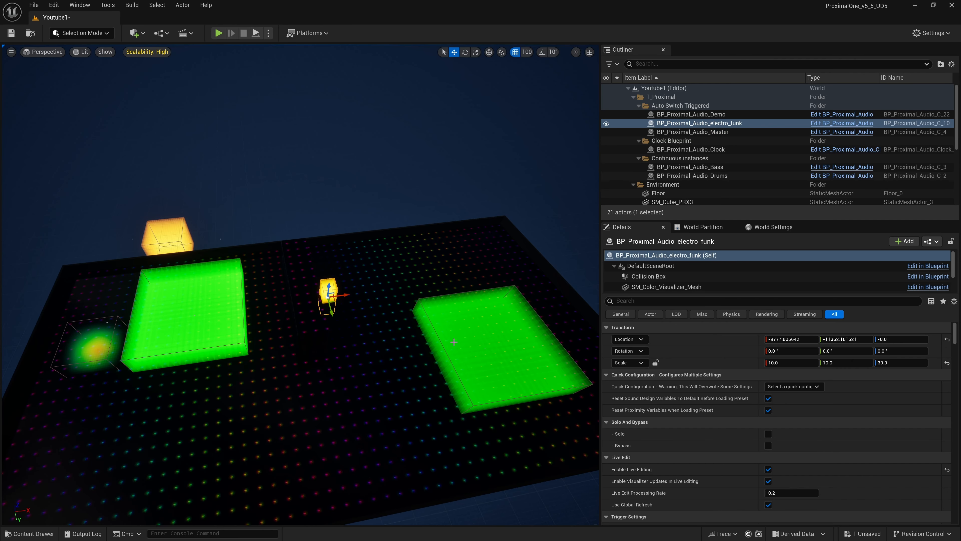
{"action": "left_click", "coordinate": [500, 340]}
{"action": "left_click", "coordinate": [178, 316]}
{"action": "left_click", "coordinate": [330, 292]}
{"action": "left_click", "coordinate": [491, 348], "text": "ctrl"}
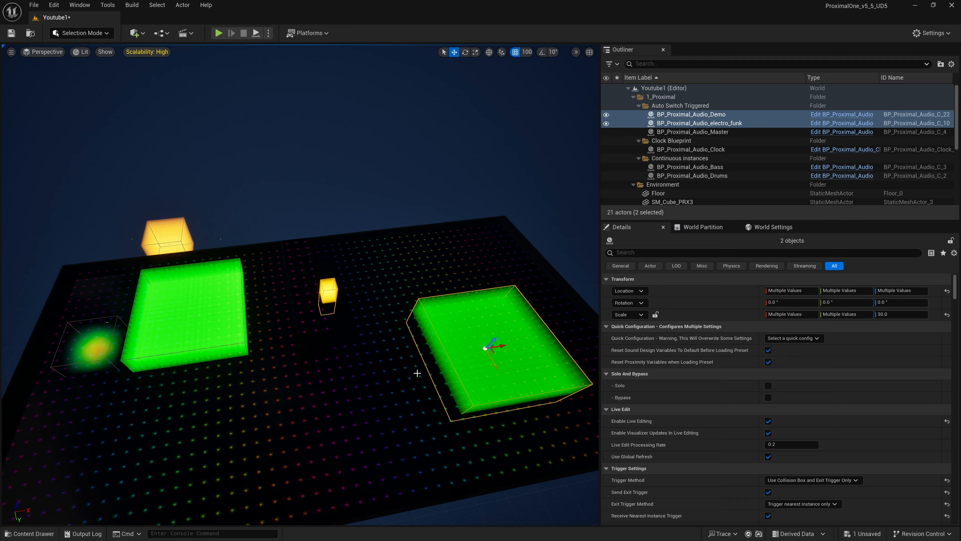
Step: Compare the auto-switch instances Master, Demo and electro_funk by selecting each in turn, ending on Master
{"action": "left_click", "coordinate": [185, 321]}
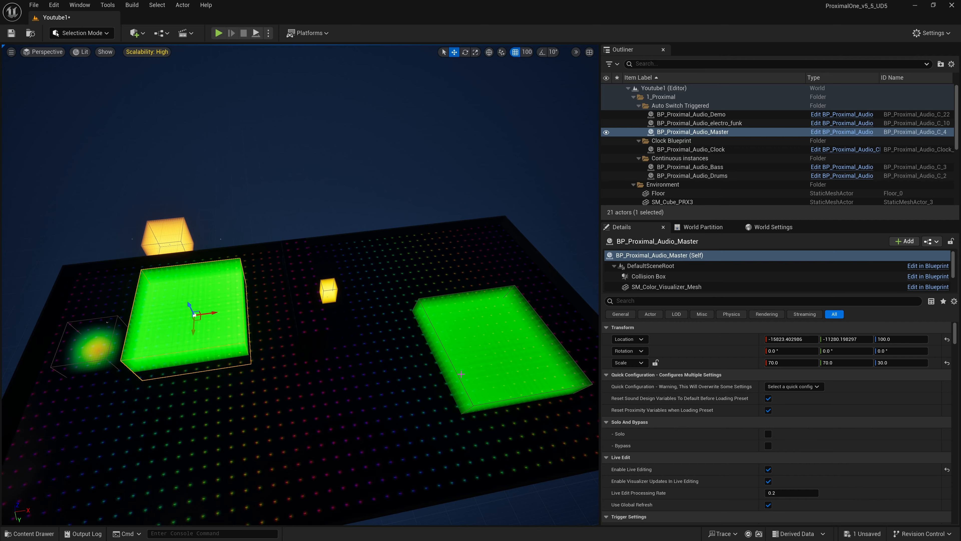
{"action": "left_click", "coordinate": [492, 342]}
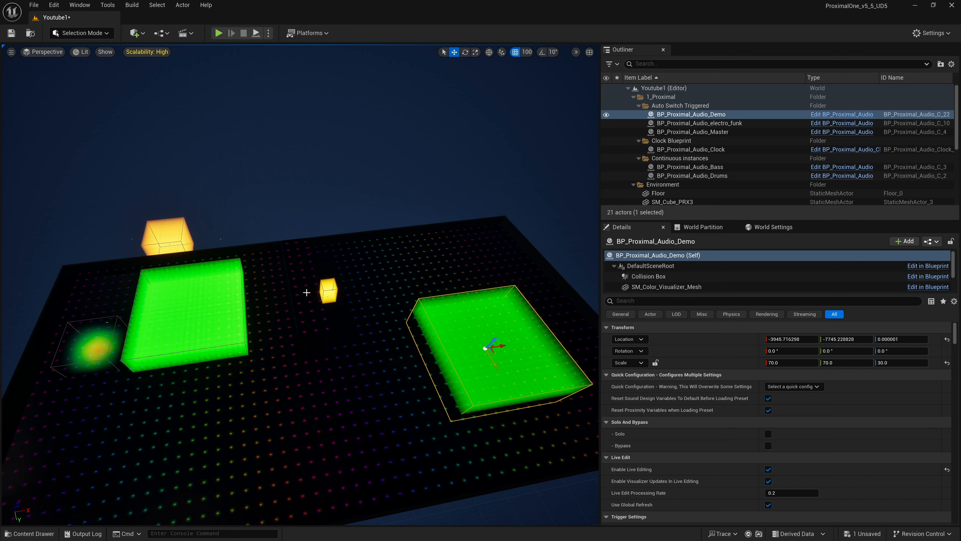
{"action": "left_click", "coordinate": [329, 292]}
{"action": "left_click", "coordinate": [489, 343]}
{"action": "left_click", "coordinate": [327, 289]}
{"action": "left_click", "coordinate": [192, 315]}
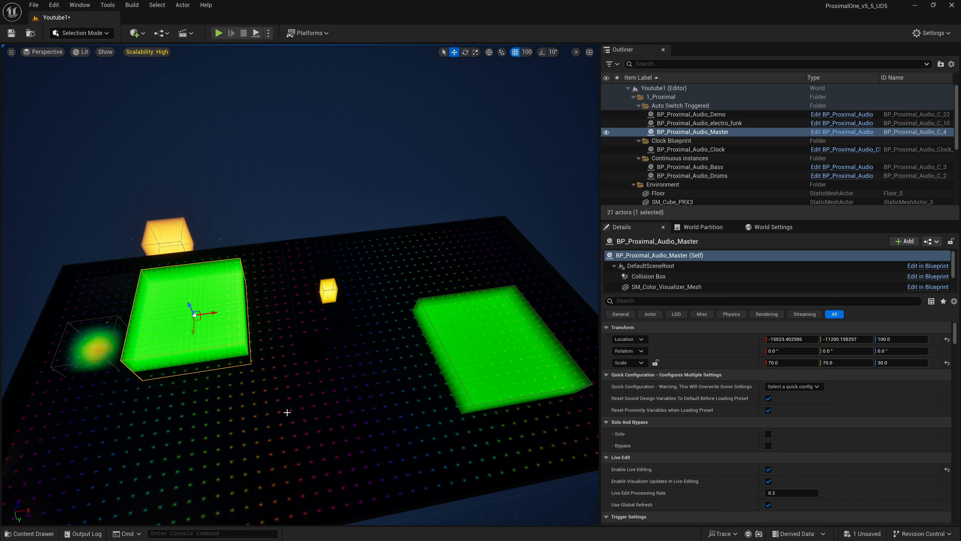
Step: Select the BP_Proximal_Audio instance with the yellow-green glow beside the Master volume and frame it up close
{"action": "key", "text": "a"}
{"action": "right_click_drag", "start_coordinate": [287, 412], "coordinate": [252, 413]}
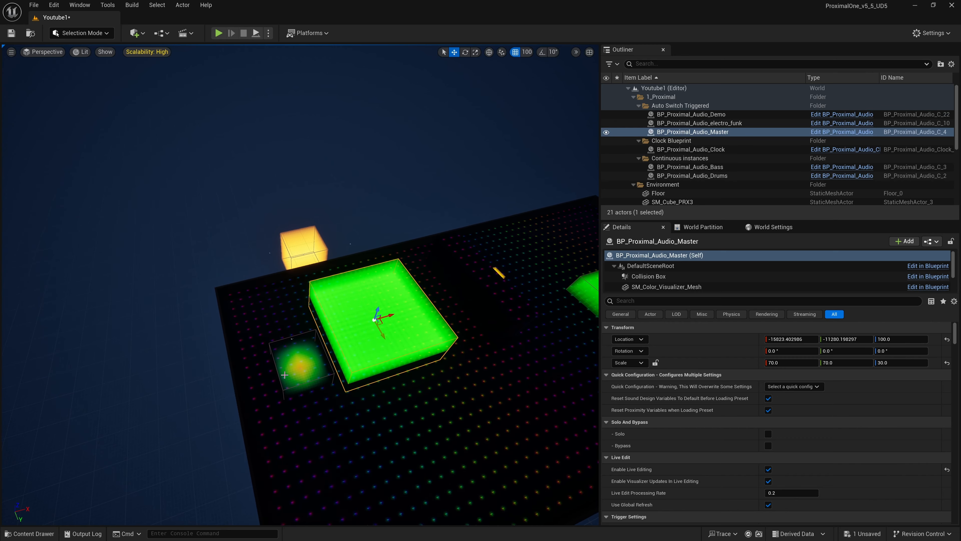
{"action": "left_click", "coordinate": [304, 374]}
{"action": "right_click_drag", "start_coordinate": [319, 411], "coordinate": [388, 452]}
{"action": "key", "text": "w"}
{"action": "key", "text": "a"}
{"action": "key", "text": "w"}
{"action": "key", "text": "s"}
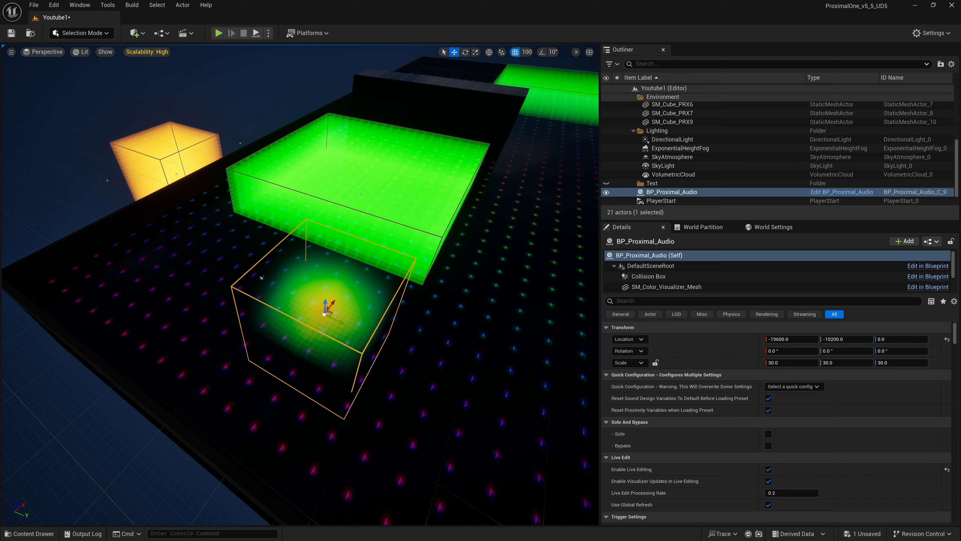
Step: Play the level in the editor, face the character toward the green audio volume, and stop the play session
{"action": "left_click", "coordinate": [219, 34]}
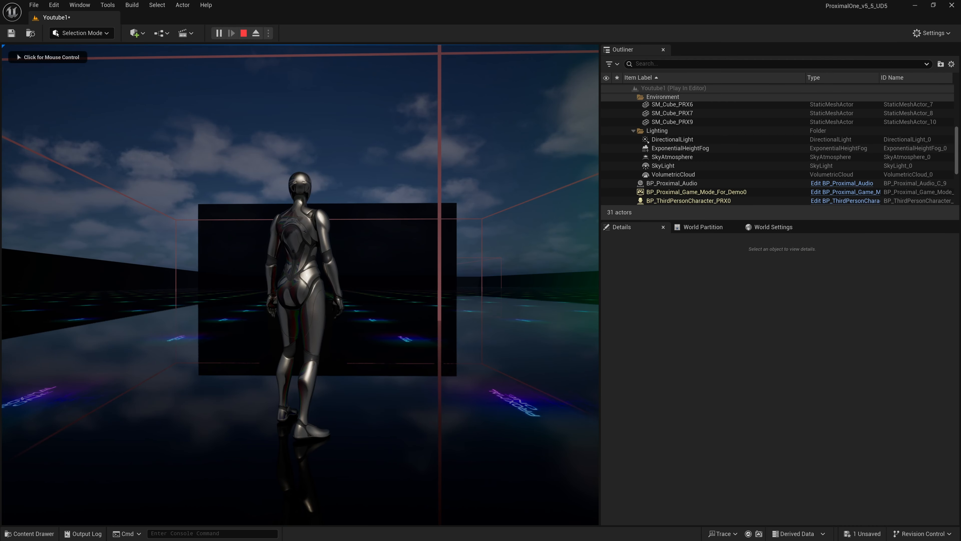
{"action": "left_click", "coordinate": [377, 234]}
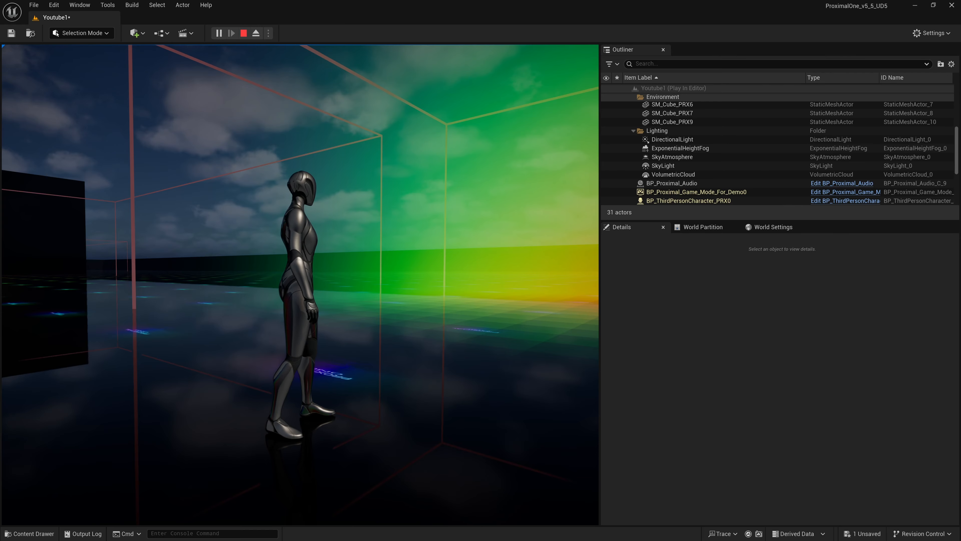
{"action": "key", "text": "Escape"}
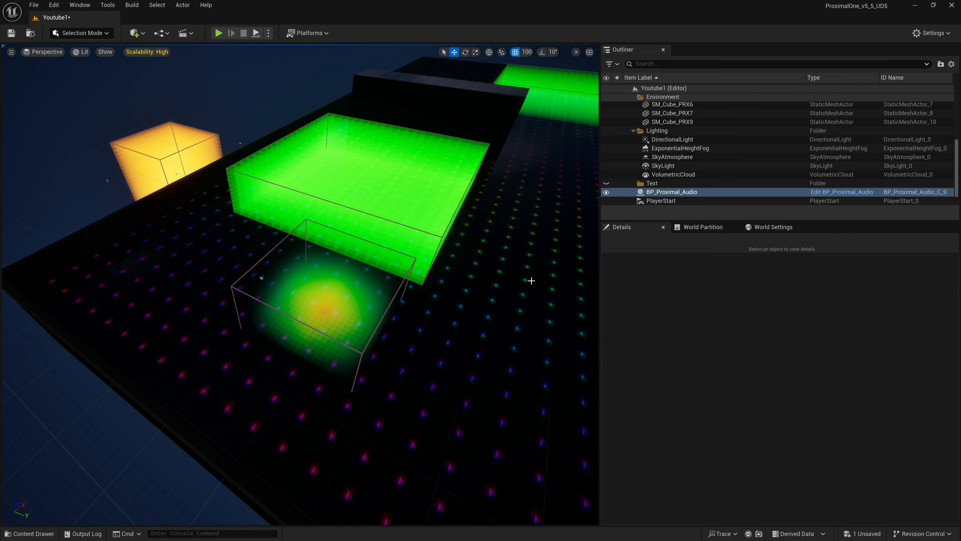
Step: Review the available quick configuration options of the BP_Proximal_Audio instance without choosing one
{"action": "mouse_move", "coordinate": [398, 342]}
{"action": "right_mouse_down"}
{"action": "mouse_move", "coordinate": [363, 352]}
{"action": "mouse_move", "coordinate": [337, 383]}
{"action": "mouse_move", "coordinate": [321, 373]}
{"action": "mouse_move", "coordinate": [341, 349]}
{"action": "mouse_move", "coordinate": [400, 342]}
{"action": "right_mouse_up"}
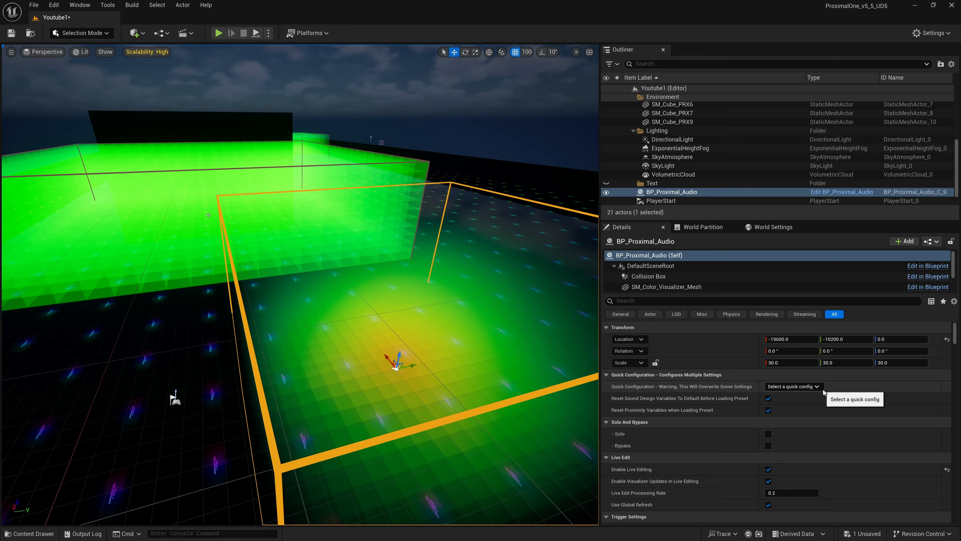
{"action": "left_click", "coordinate": [822, 388]}
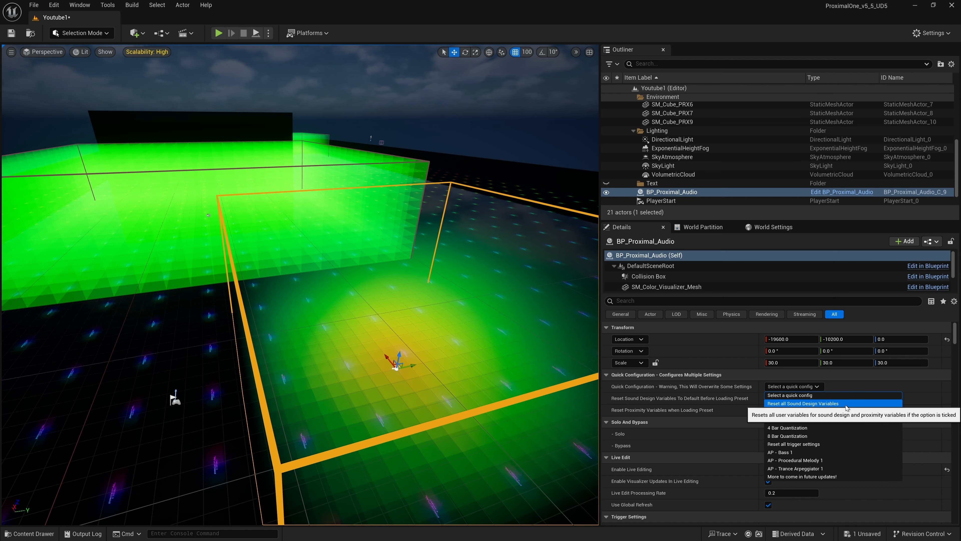
{"action": "left_click", "coordinate": [717, 391]}
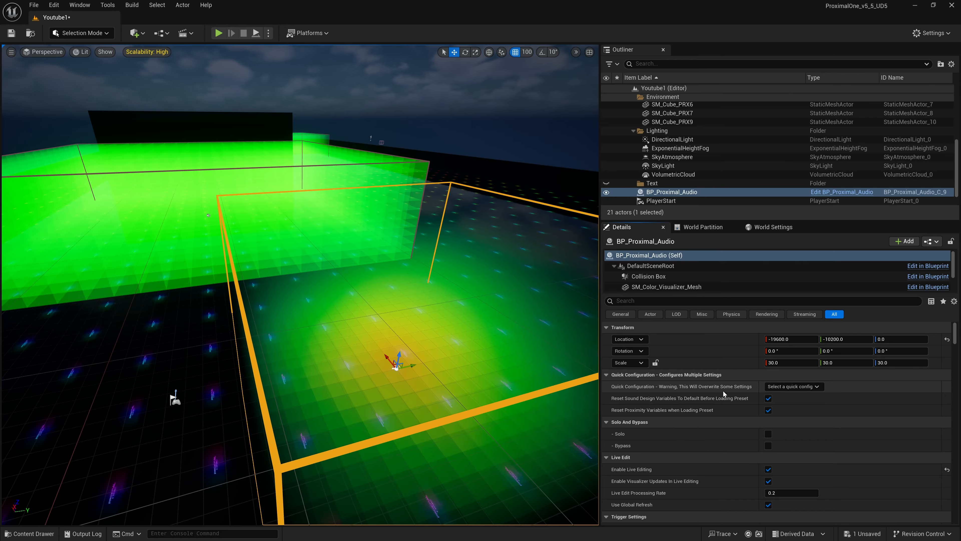
{"action": "left_click", "coordinate": [793, 386]}
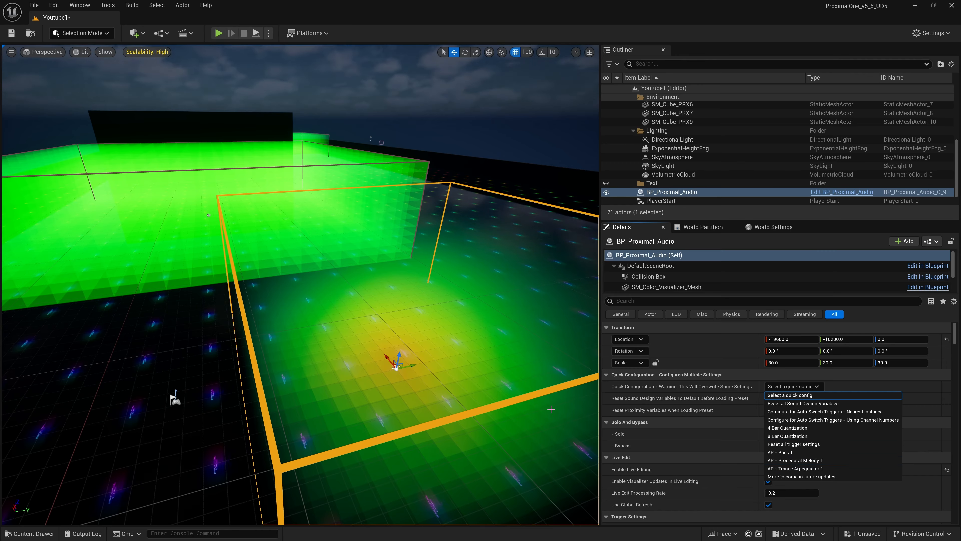
{"action": "left_click", "coordinate": [621, 404]}
{"action": "mouse_move", "coordinate": [620, 403]}
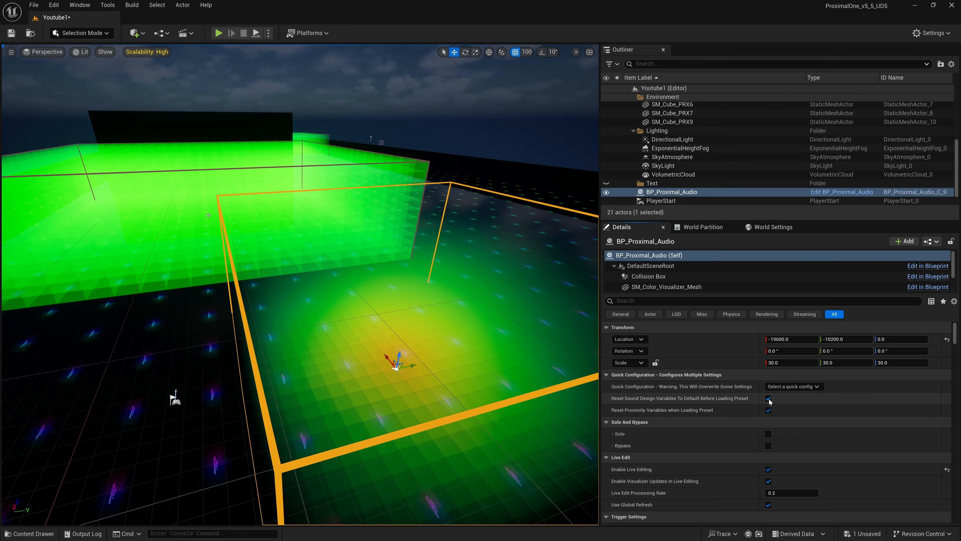
{"action": "left_click", "coordinate": [782, 386]}
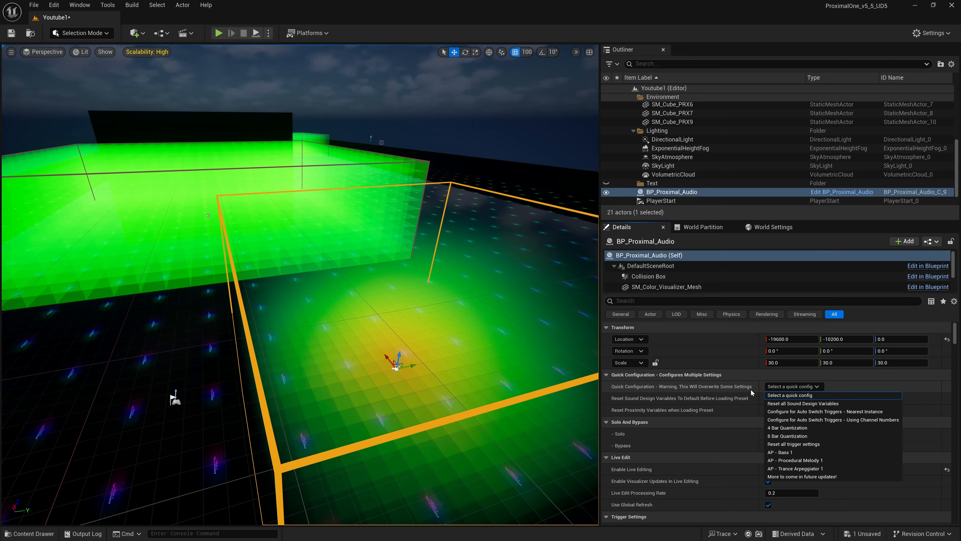
{"action": "left_click", "coordinate": [735, 400]}
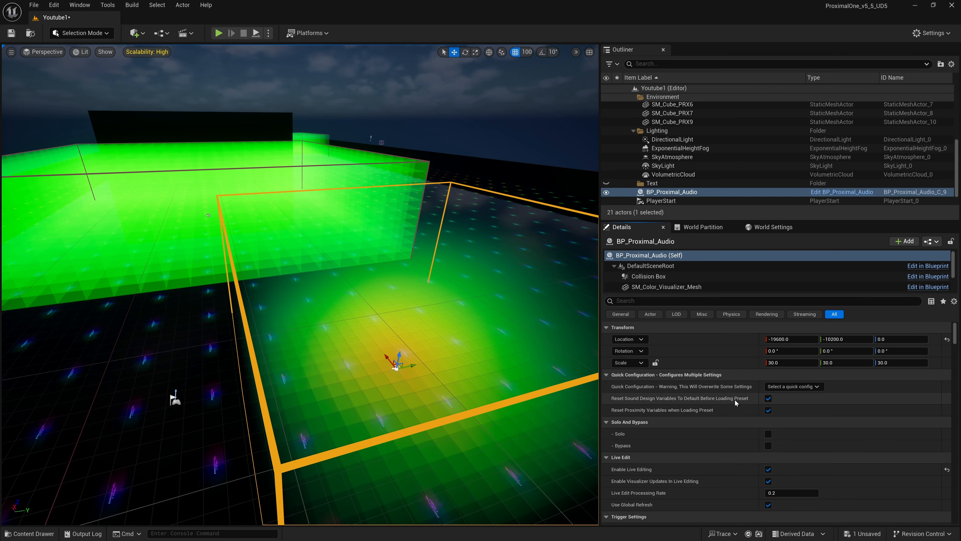
Step: Turn Reset Sound Design Variables To Default Before Loading Preset off and on again, reading the descriptions of both preset reset options
{"action": "left_click", "coordinate": [768, 400]}
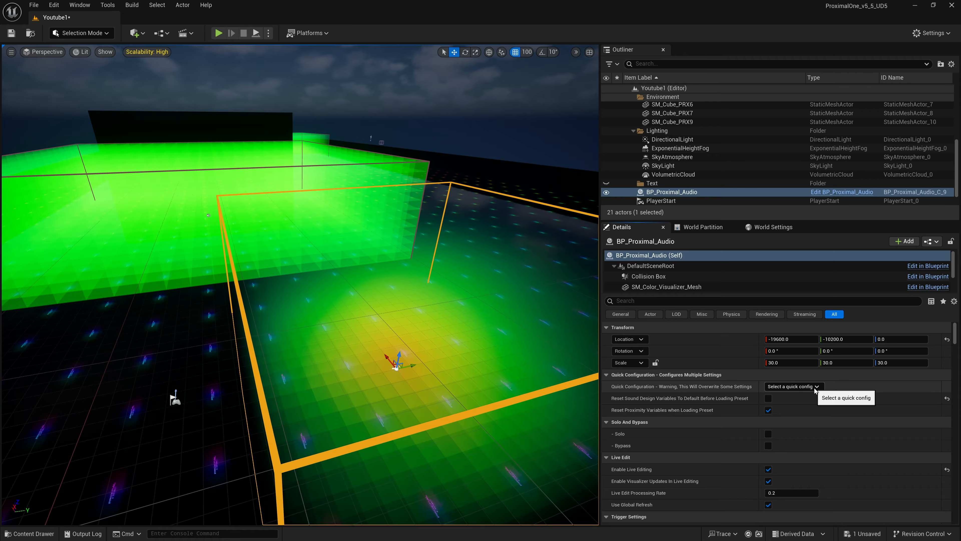
{"action": "mouse_move", "coordinate": [719, 400]}
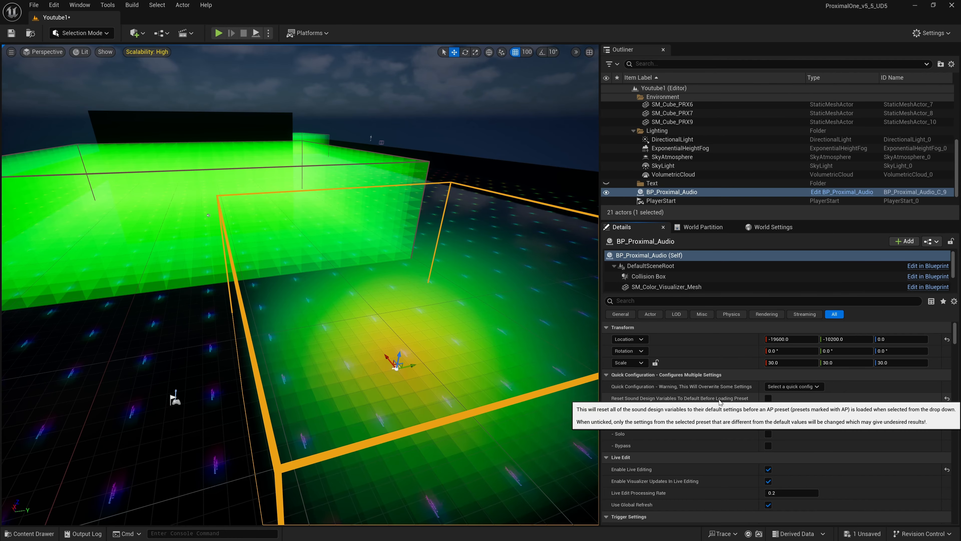
{"action": "mouse_move", "coordinate": [648, 412]}
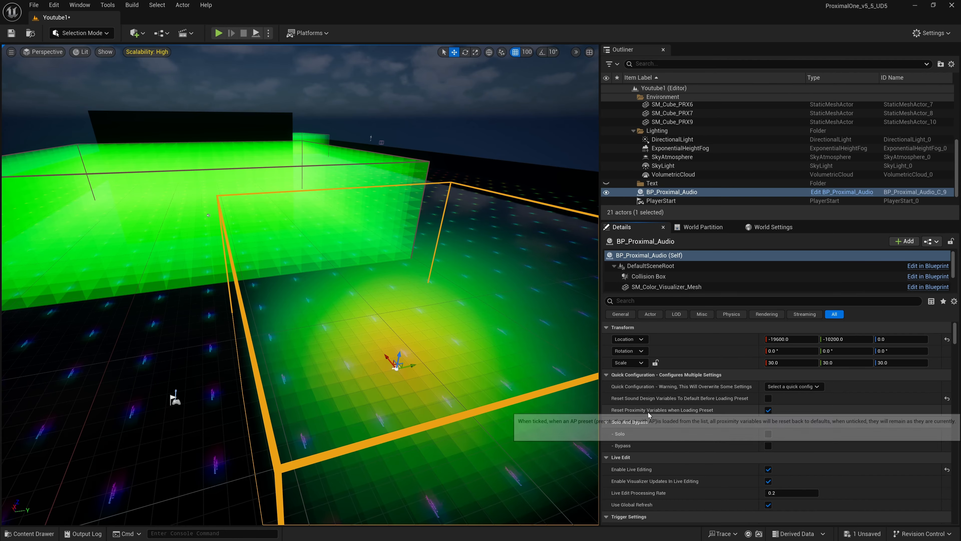
{"action": "left_click", "coordinate": [768, 398]}
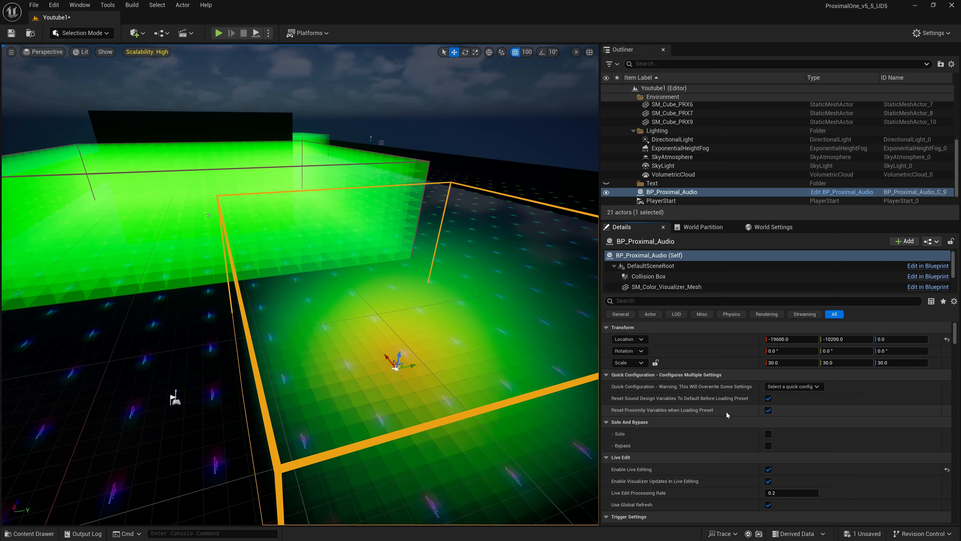
{"action": "left_click", "coordinate": [769, 410]}
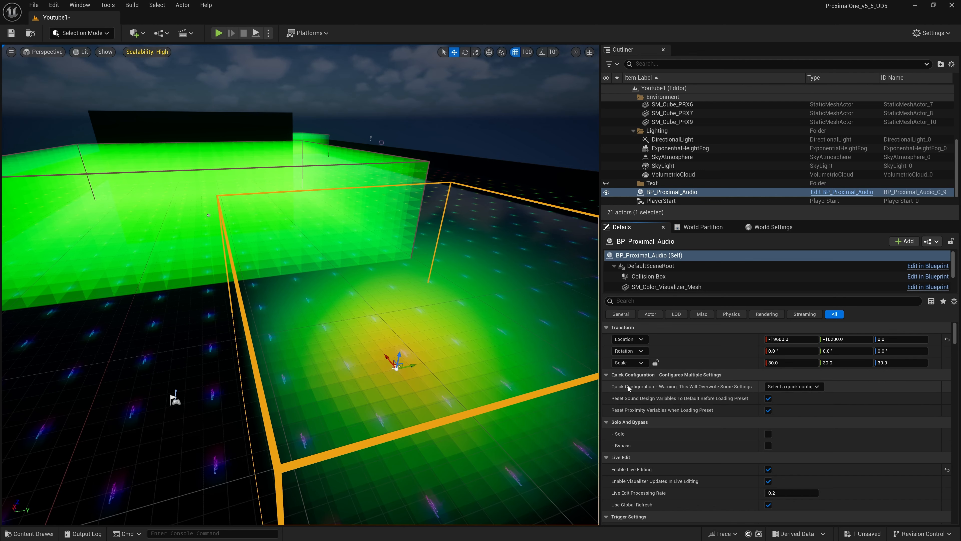
Step: Apply the AP - Trance Arpeggiator 1 quick configuration to BP_Proximal_Audio and read the description of the quick configuration setting
{"action": "left_click", "coordinate": [814, 387]}
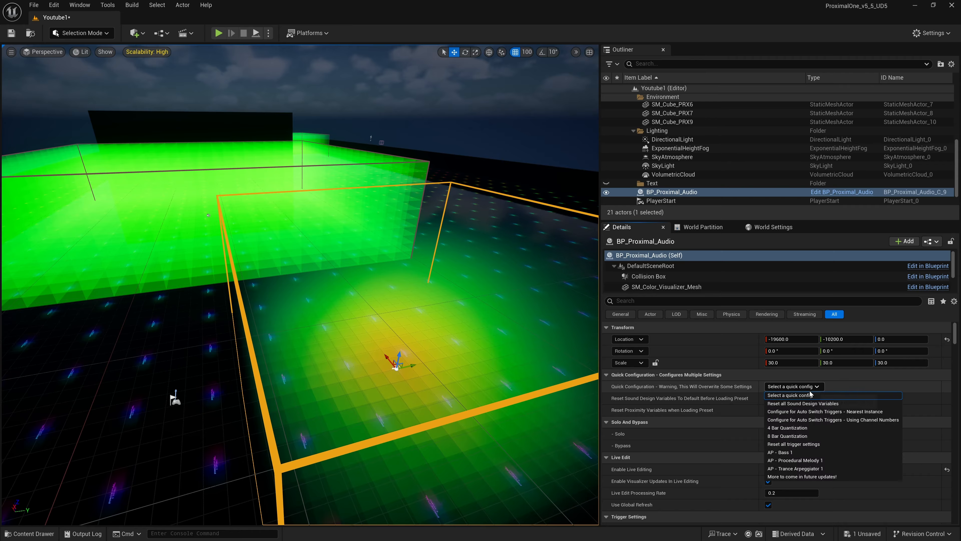
{"action": "left_click", "coordinate": [809, 469]}
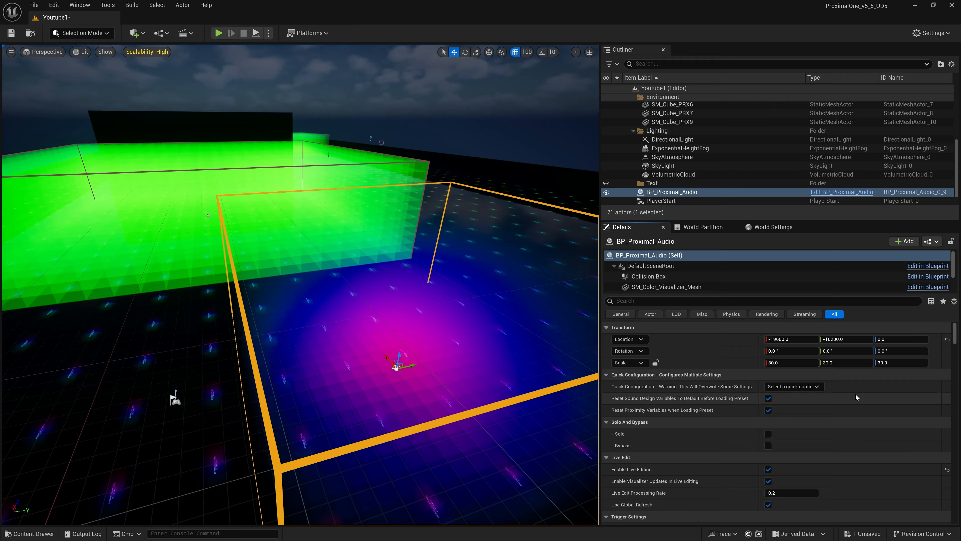
{"action": "left_click", "coordinate": [818, 387]}
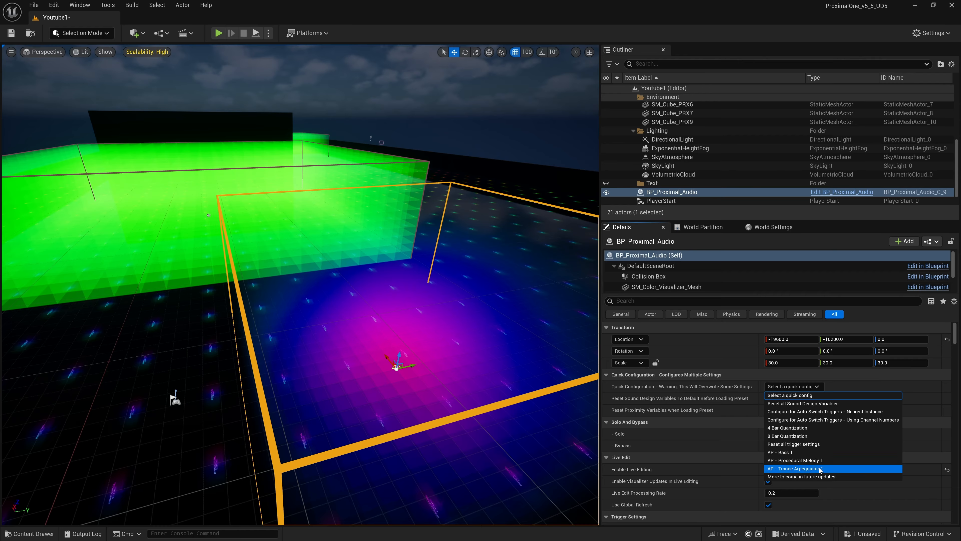
{"action": "mouse_move", "coordinate": [820, 461]}
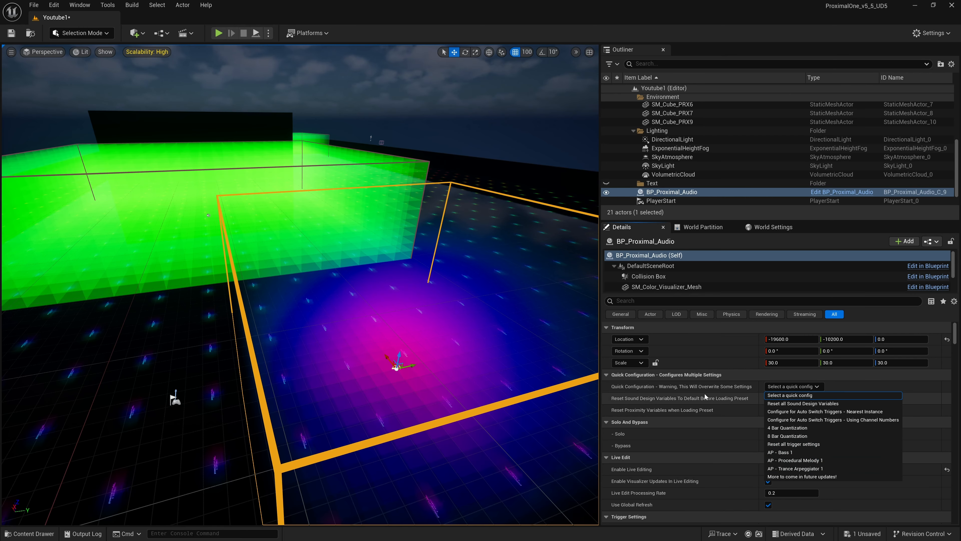
{"action": "mouse_move", "coordinate": [711, 389]}
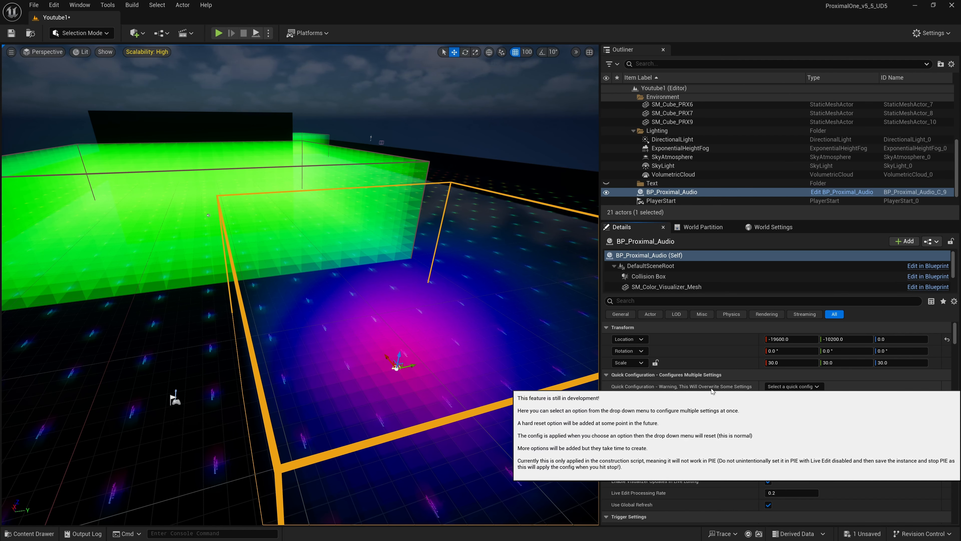
{"action": "left_click", "coordinate": [683, 388]}
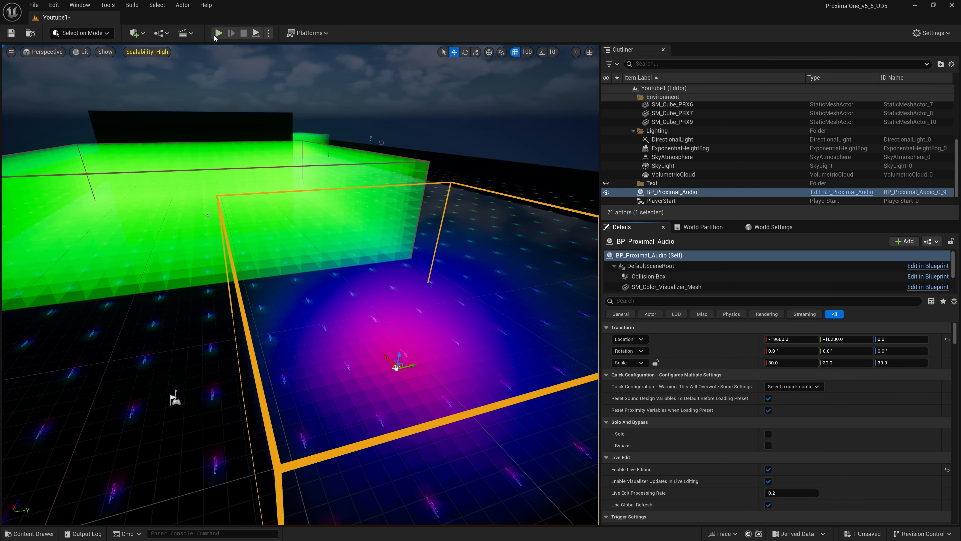
Step: Play the level with a lowered system volume, run the character through the magenta BP_Proximal_Audio volume, and stop the play session
{"action": "left_click", "coordinate": [219, 33]}
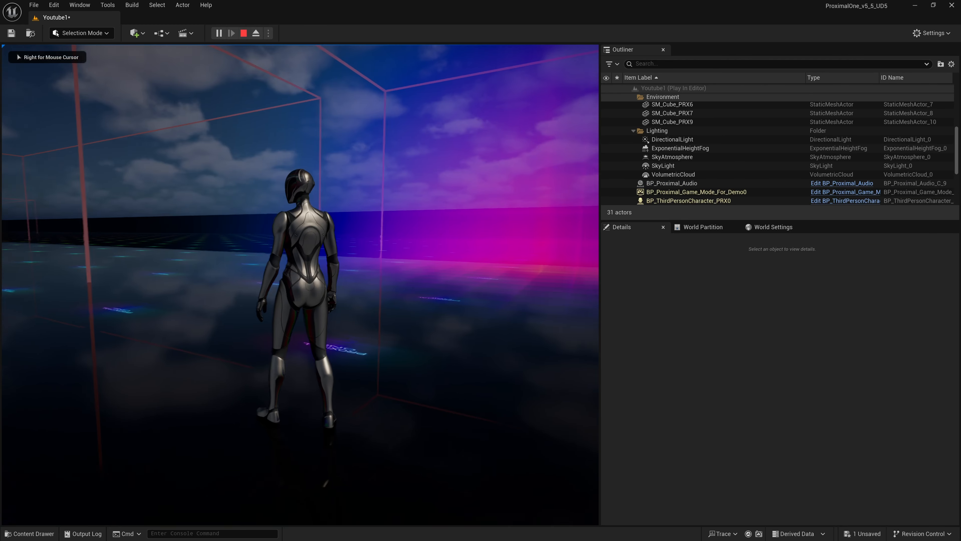
{"action": "key", "text": "XF86AudioLowerVolume"}
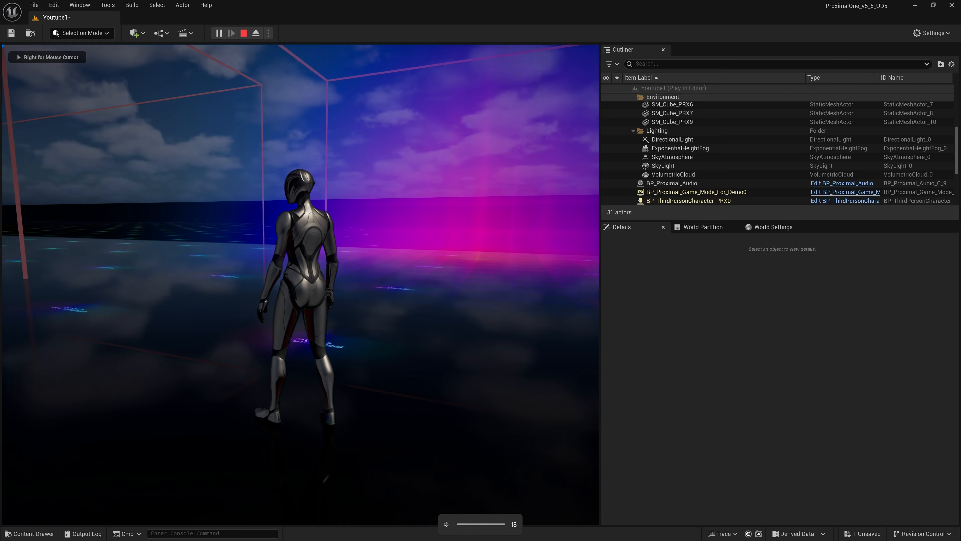
{"action": "key", "text": "w"}
{"action": "key", "text": "d"}
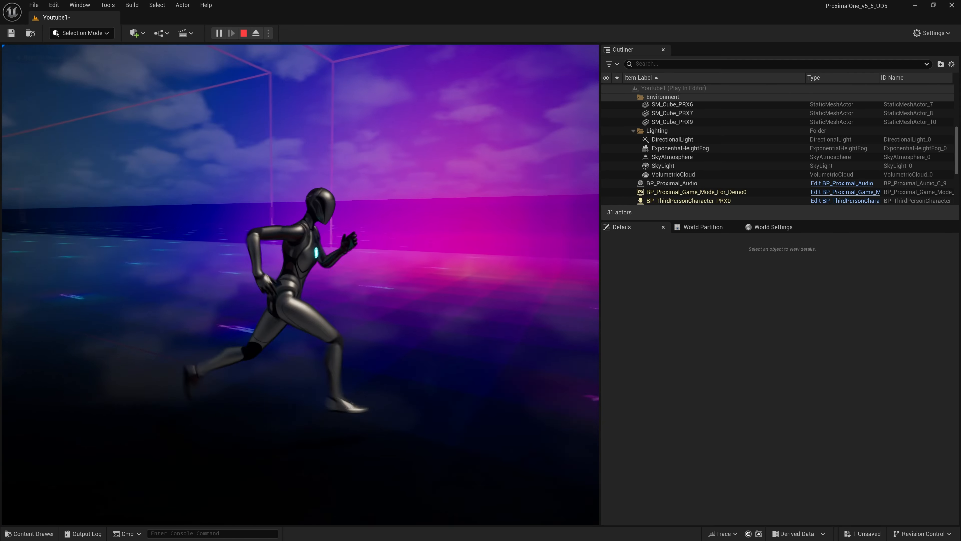
{"action": "key", "text": "w"}
{"action": "key", "text": "d"}
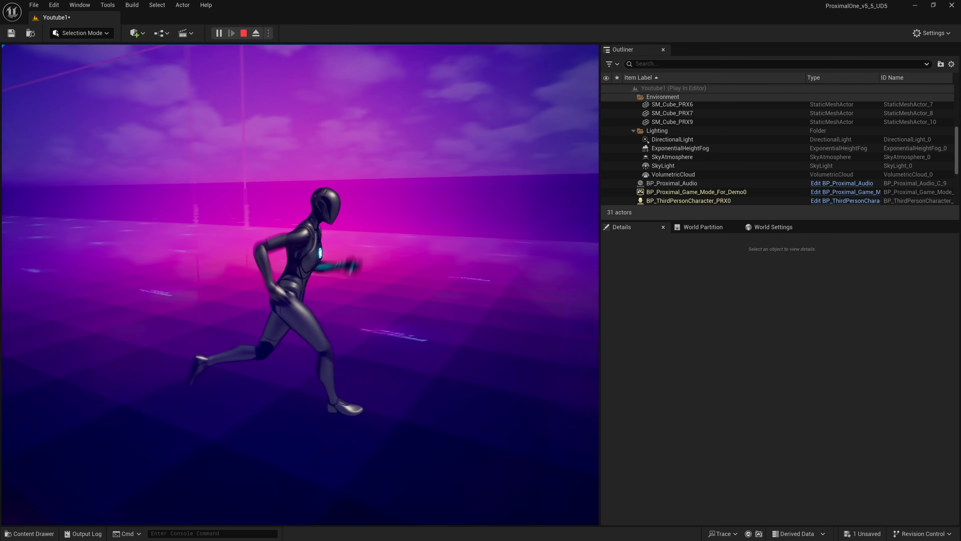
{"action": "key", "text": "w"}
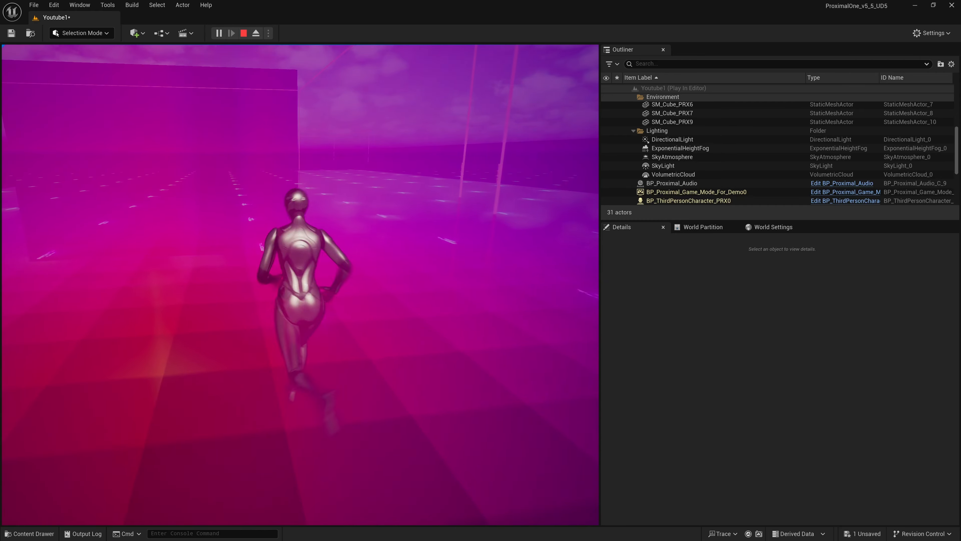
{"action": "key", "text": "a"}
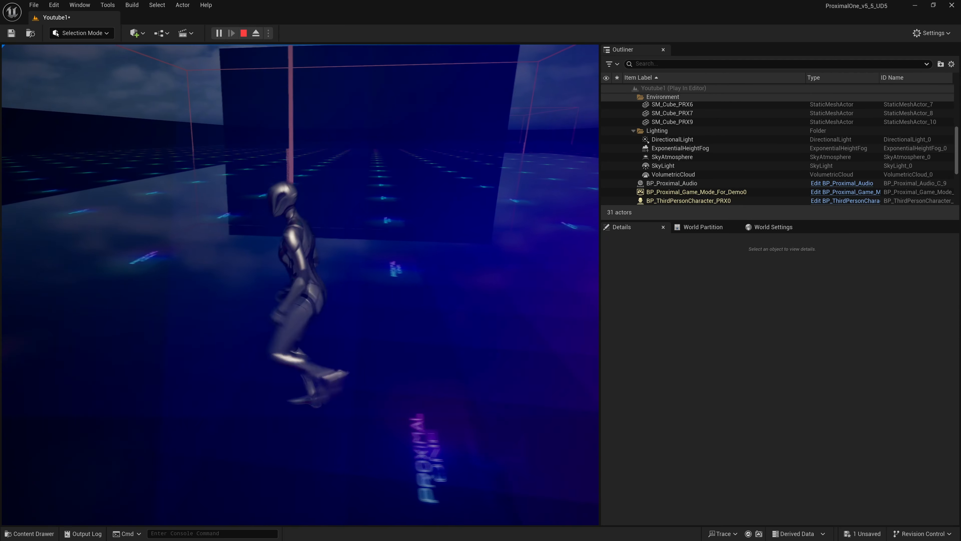
{"action": "key", "text": "Escape"}
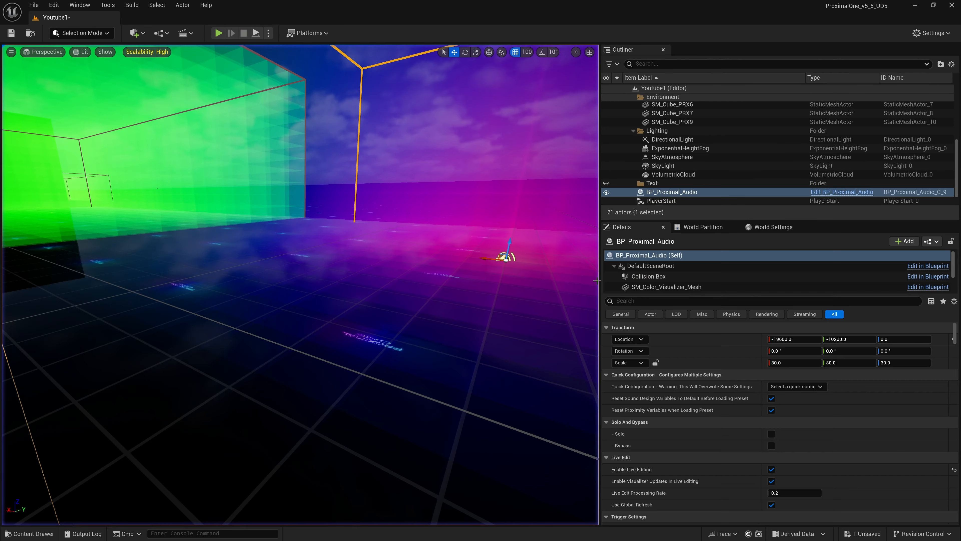
Step: Frame the BP_Proximal_Audio instance and enable its Bypass option under Solo And Bypass
{"action": "key", "text": "f"}
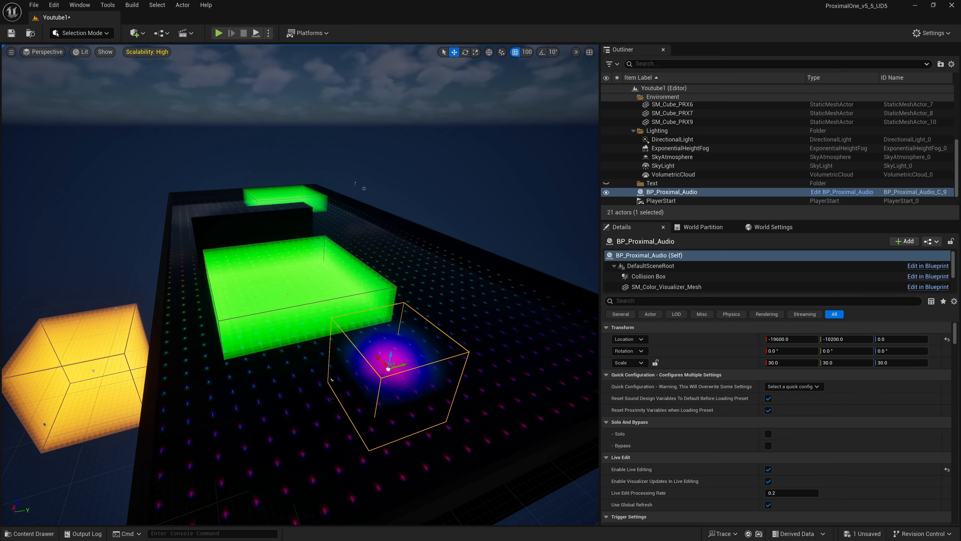
{"action": "scroll", "coordinate": [688, 444], "scroll_direction": "down", "scroll_amount": 4}
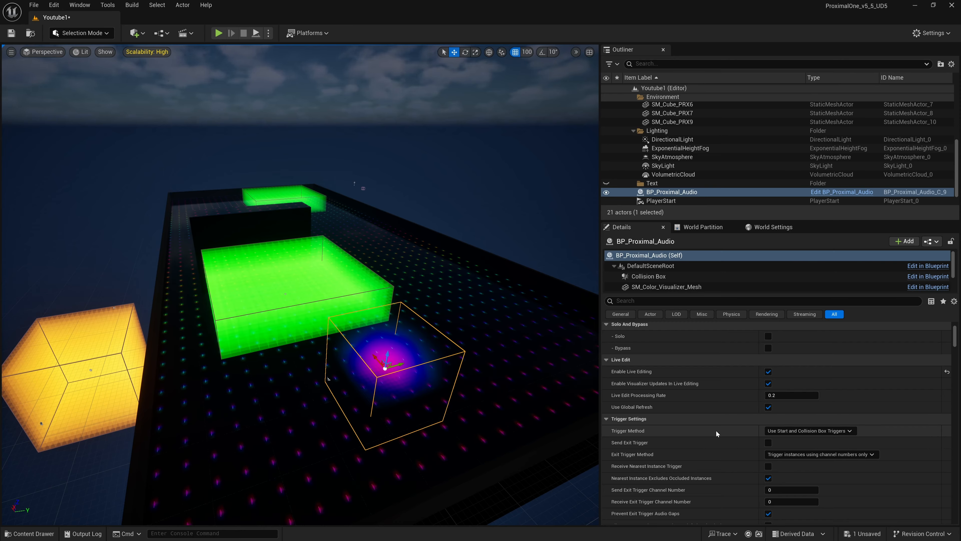
{"action": "scroll", "coordinate": [708, 427], "scroll_direction": "up", "scroll_amount": 2}
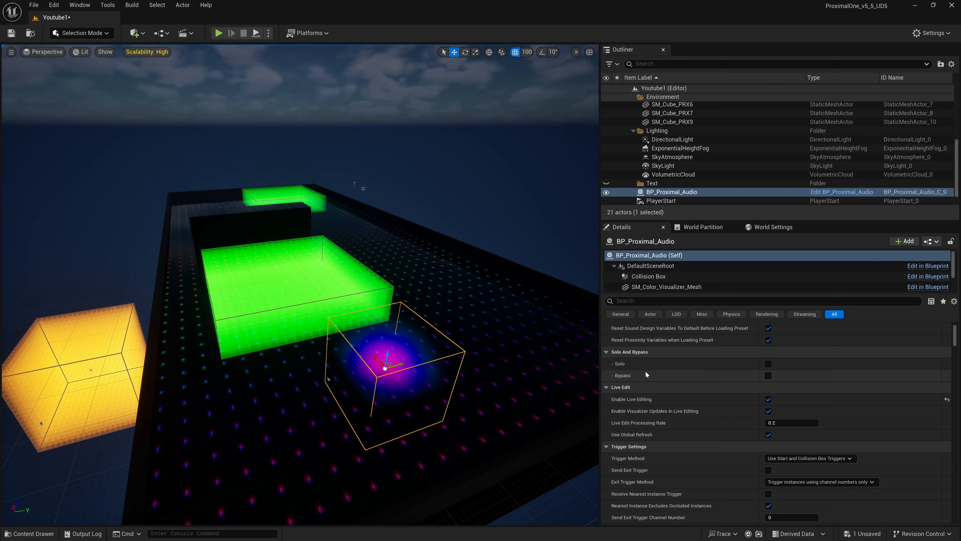
{"action": "left_click", "coordinate": [769, 376]}
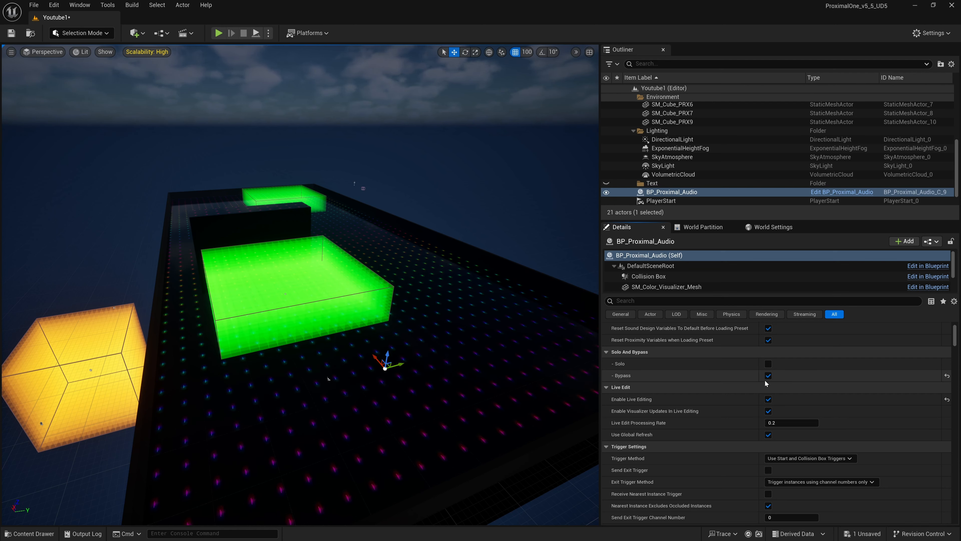
Step: Inspect the two green audio volumes by selecting BP_Proximal_Audio_Master, BP_Proximal_Audio_Demo, and BP_Proximal_Audio_Master again
{"action": "left_click", "coordinate": [300, 298]}
{"action": "scroll", "coordinate": [318, 345], "scroll_direction": "up", "scroll_amount": 5}
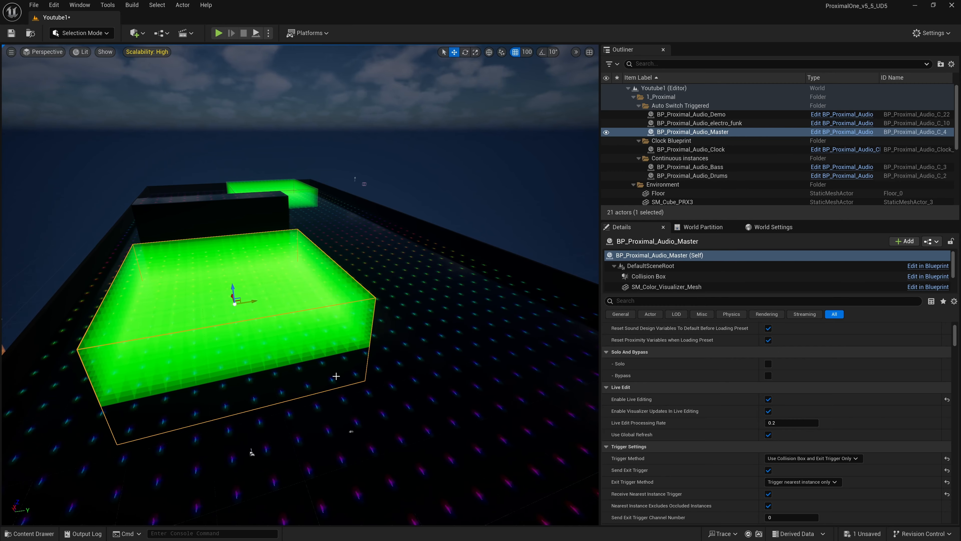
{"action": "key", "text": "s"}
{"action": "right_click_drag", "start_coordinate": [336, 376], "coordinate": [311, 374]}
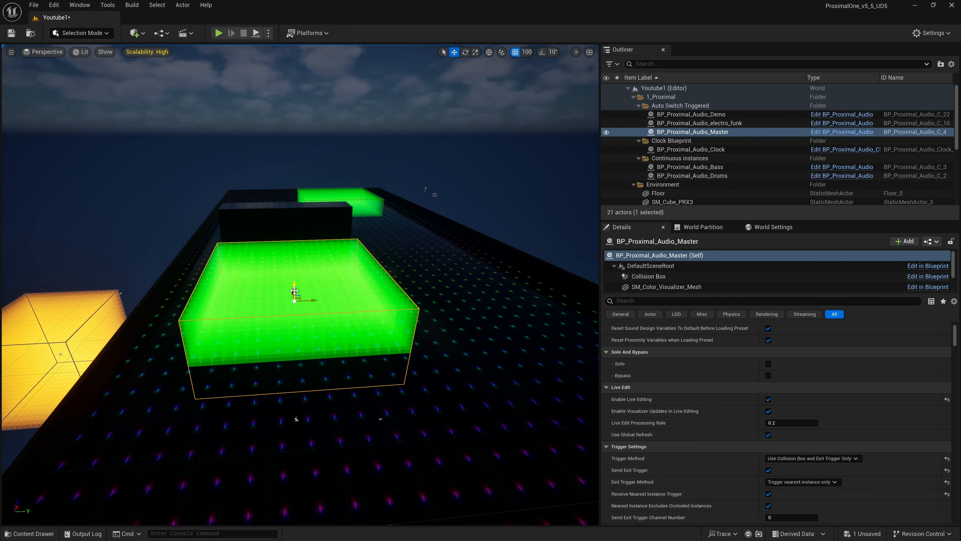
{"action": "left_click", "coordinate": [361, 204]}
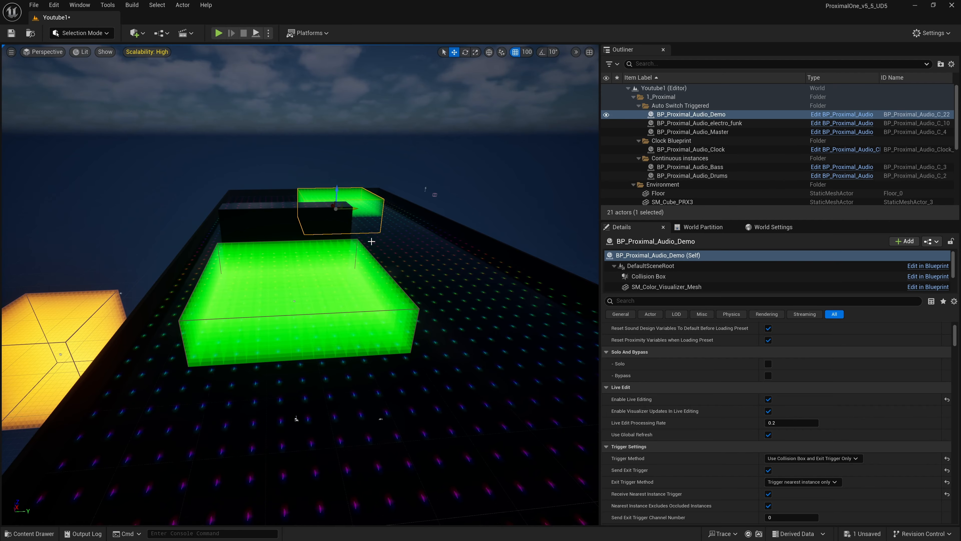
{"action": "left_click", "coordinate": [341, 341]}
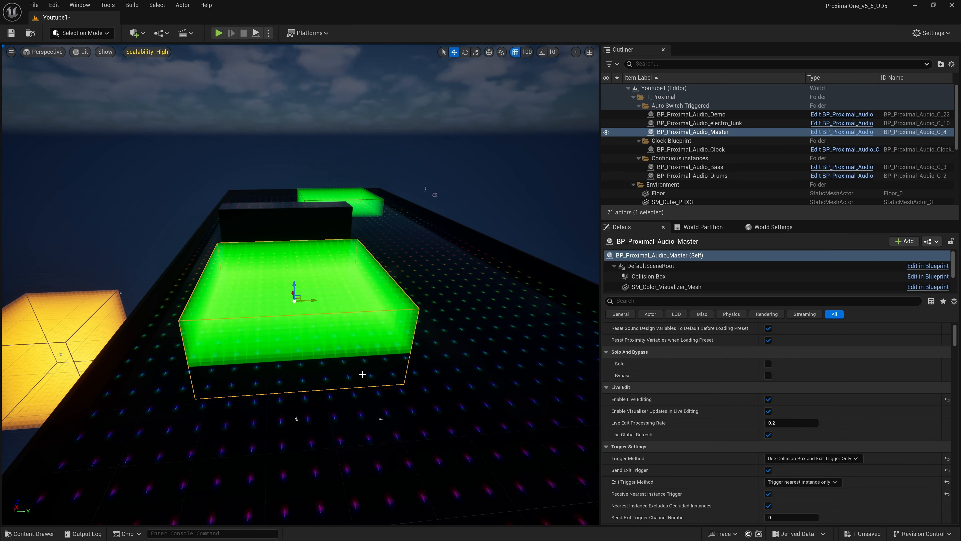
Step: Play the level and run the character into the nearby BP_Proximal_Audio_Master volume beside the black wall
{"action": "left_click", "coordinate": [219, 34]}
{"action": "key", "text": "w"}
{"action": "key", "text": "a"}
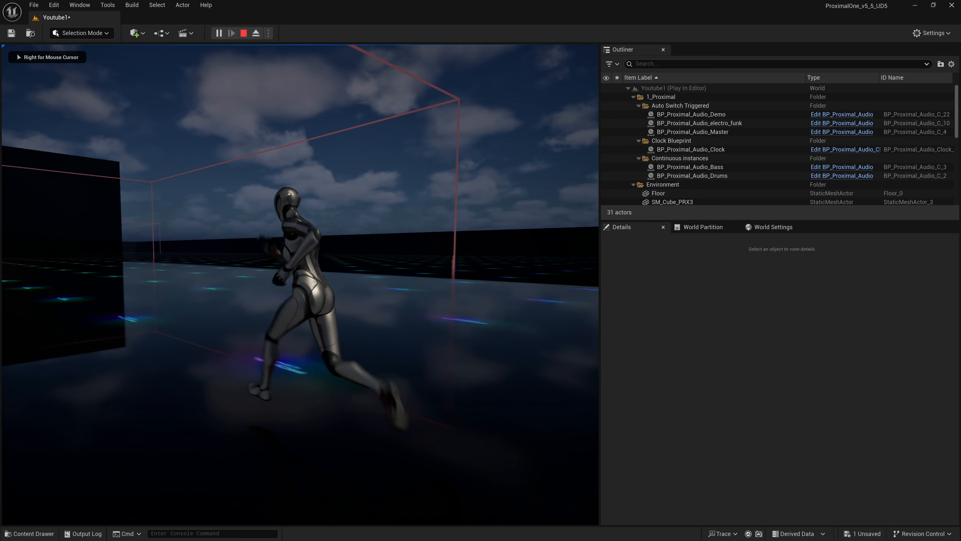
{"action": "key", "text": "w"}
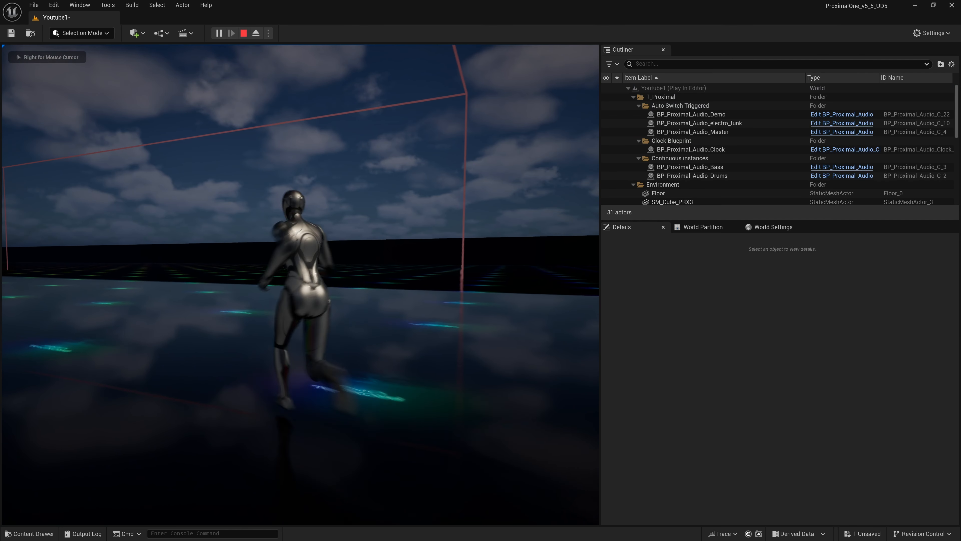
{"action": "key", "text": "w"}
{"action": "key", "text": "d"}
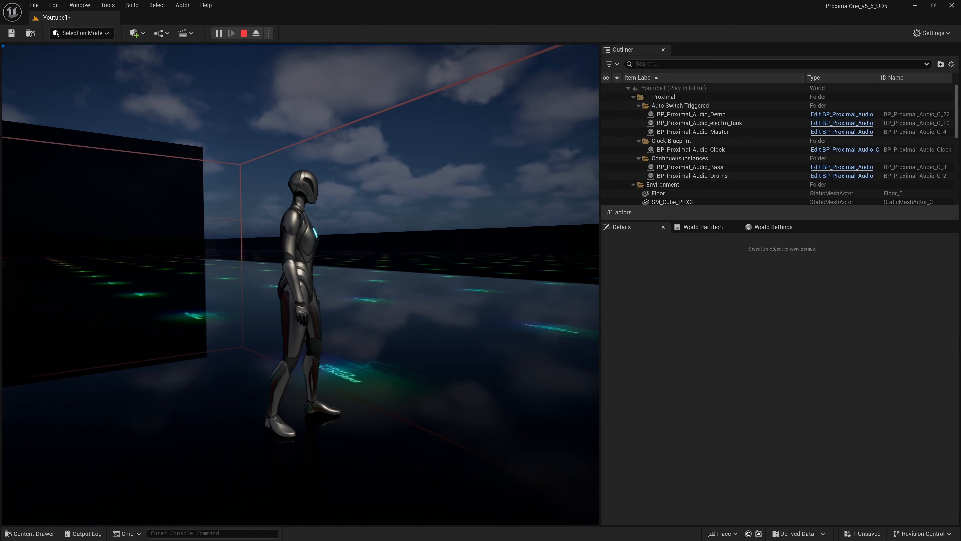
{"action": "key", "text": "w"}
{"action": "key", "text": "d"}
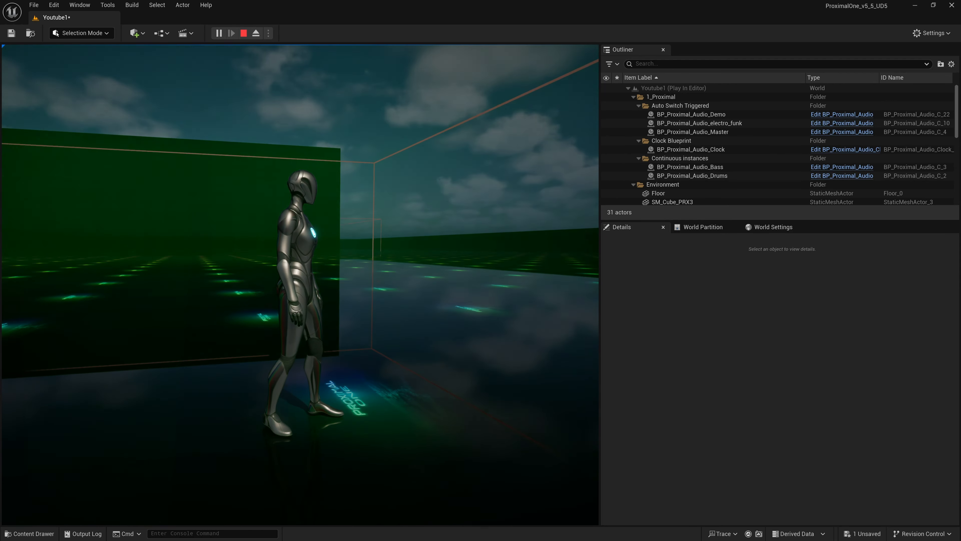
Step: Run the character out of the master volume toward the distant green volume, observe both visualizers, and end the play test
{"action": "key", "text": "w"}
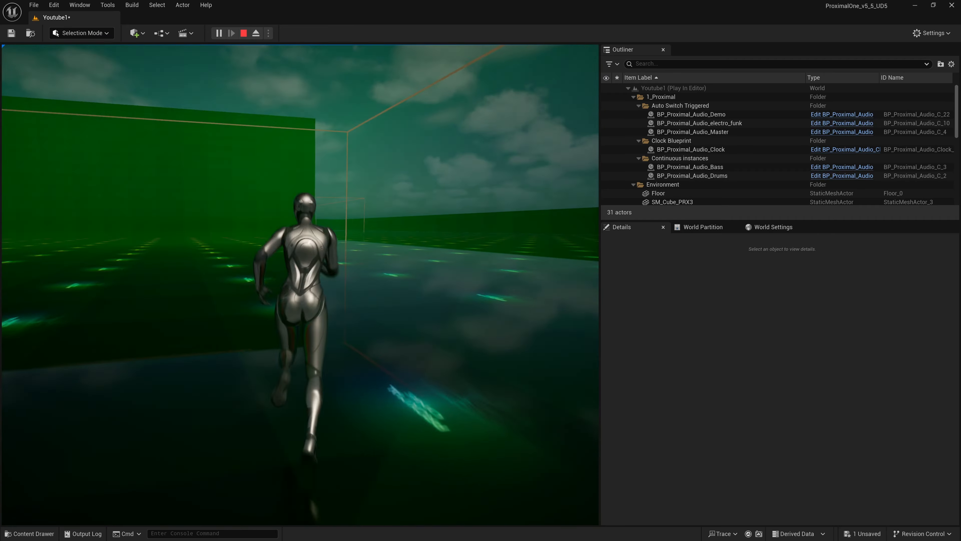
{"action": "key", "text": "d"}
{"action": "key", "text": "d"}
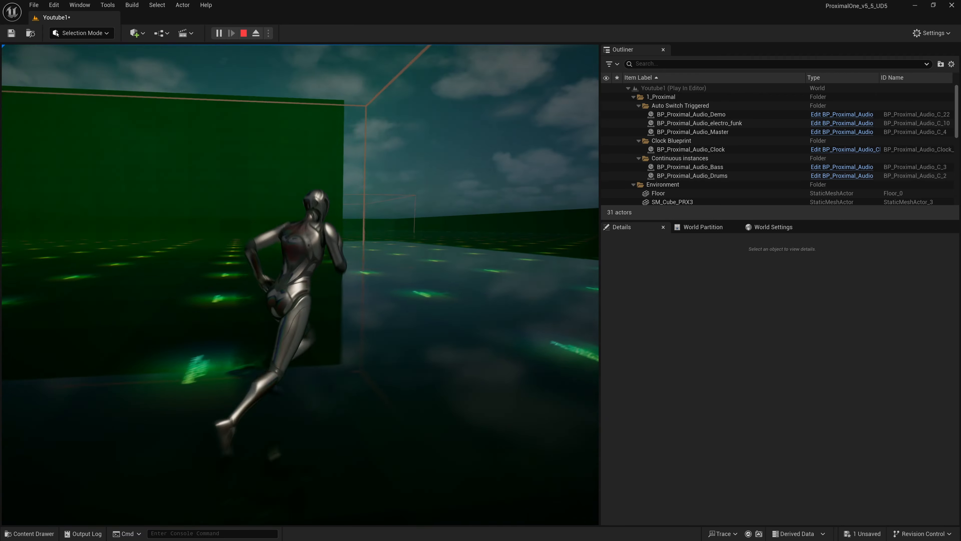
{"action": "key", "text": "d"}
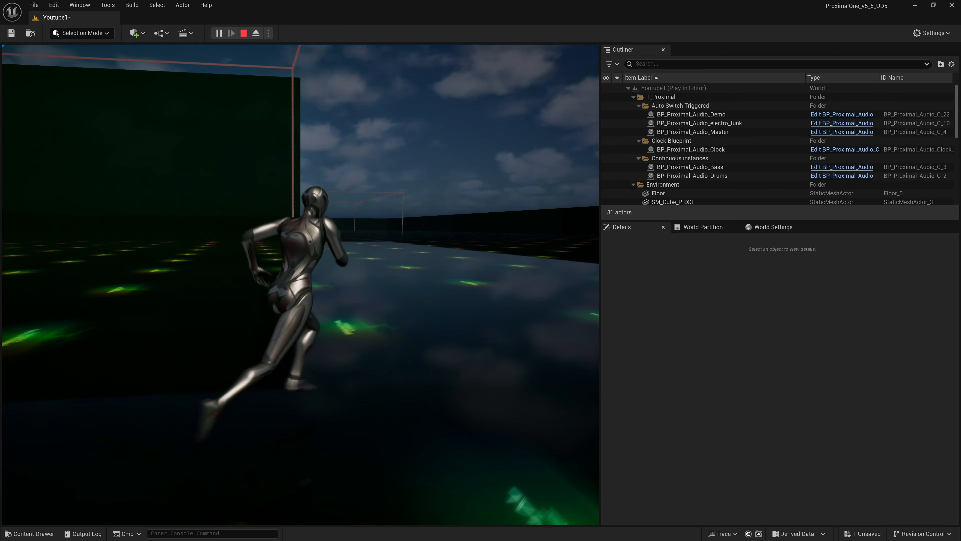
{"action": "key", "text": "d"}
{"action": "key", "text": "a"}
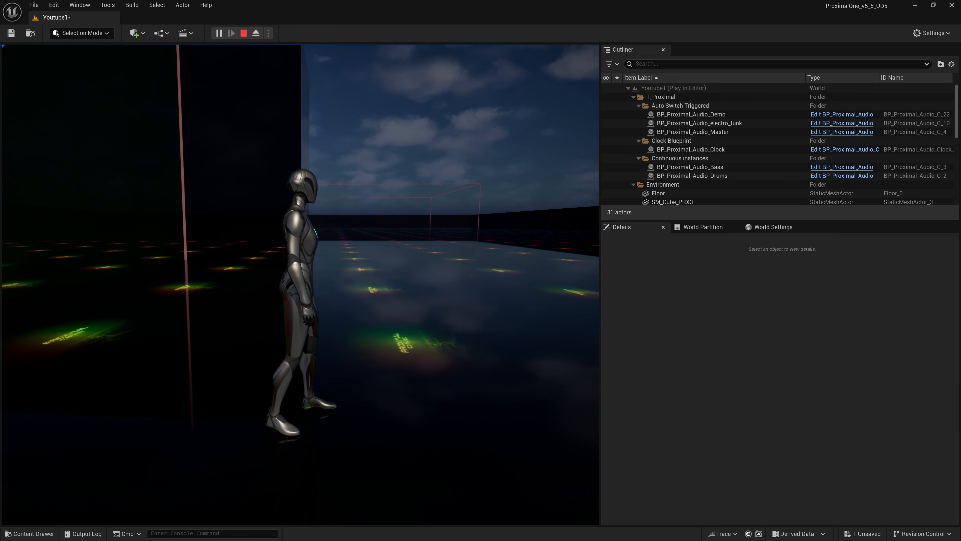
{"action": "key", "text": "shift+F1"}
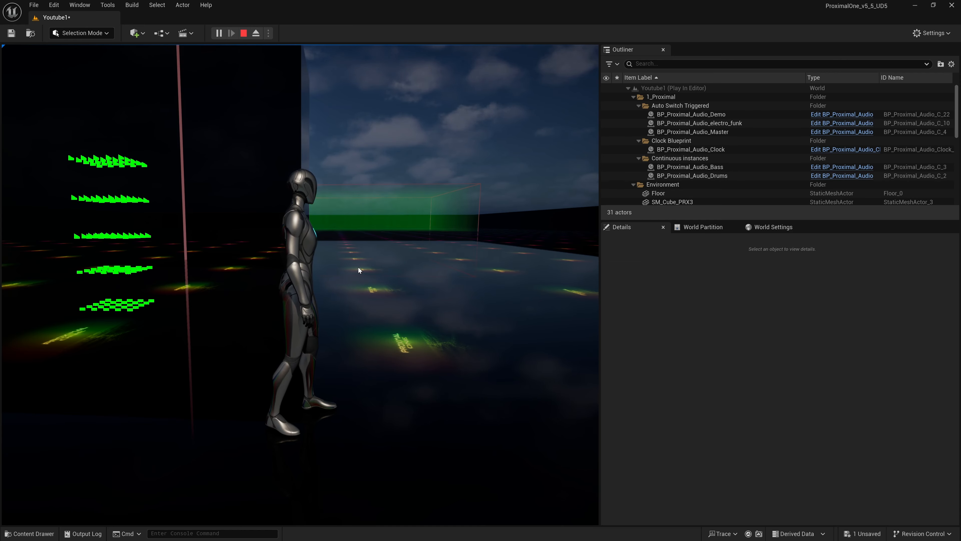
{"action": "left_click", "coordinate": [370, 297]}
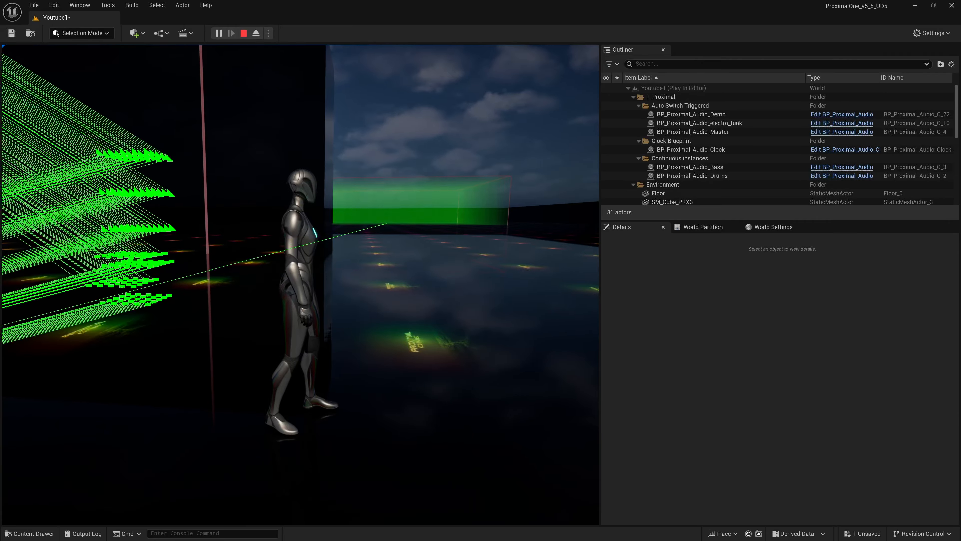
{"action": "key", "text": "w"}
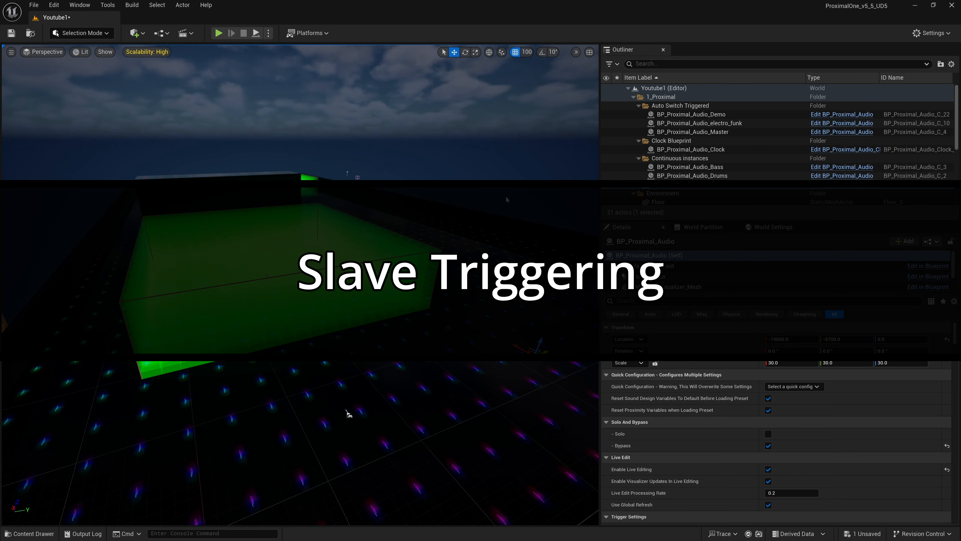
Step: Reset the Slave Channel of BP_Proximal_Audio_Master to its default and set it to 25
{"action": "right_click_drag", "start_coordinate": [397, 244], "coordinate": [399, 244]}
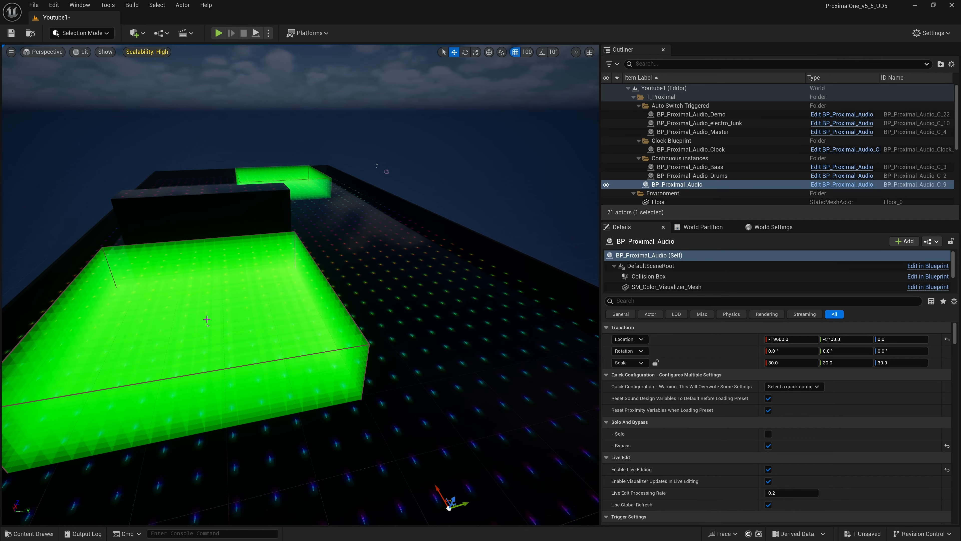
{"action": "left_click", "coordinate": [247, 360]}
{"action": "right_click_drag", "start_coordinate": [289, 367], "coordinate": [289, 354]}
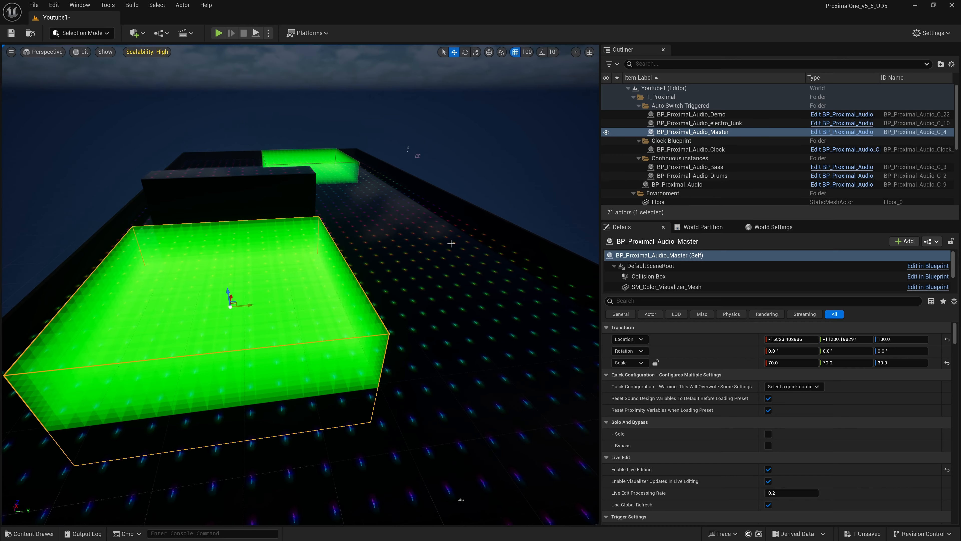
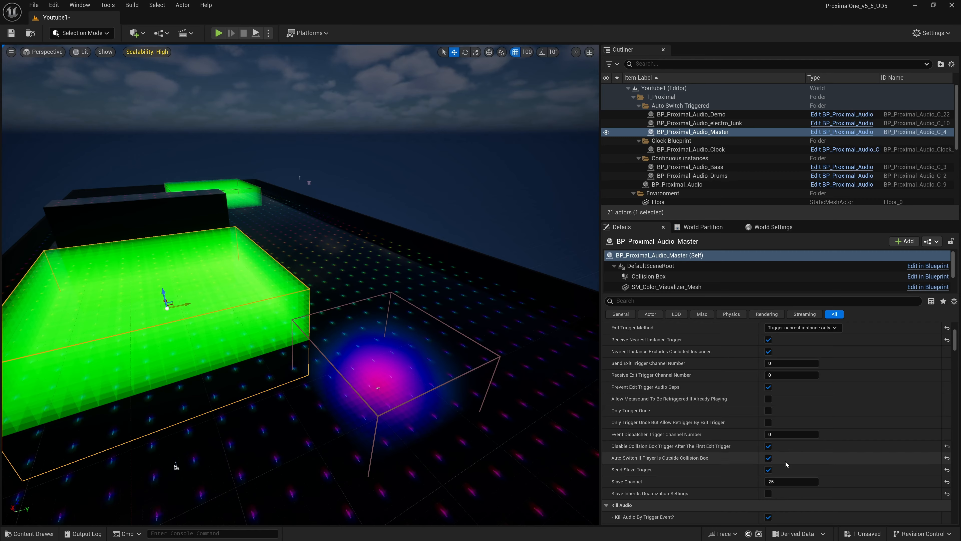
{"action": "mouse_move", "coordinate": [618, 485]}
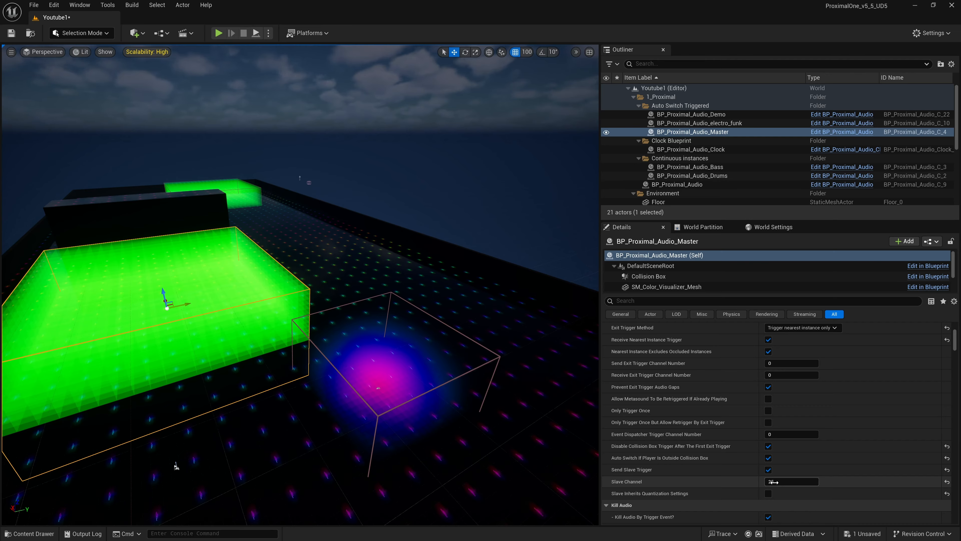
{"action": "left_click", "coordinate": [947, 482]}
{"action": "left_click", "coordinate": [781, 485]}
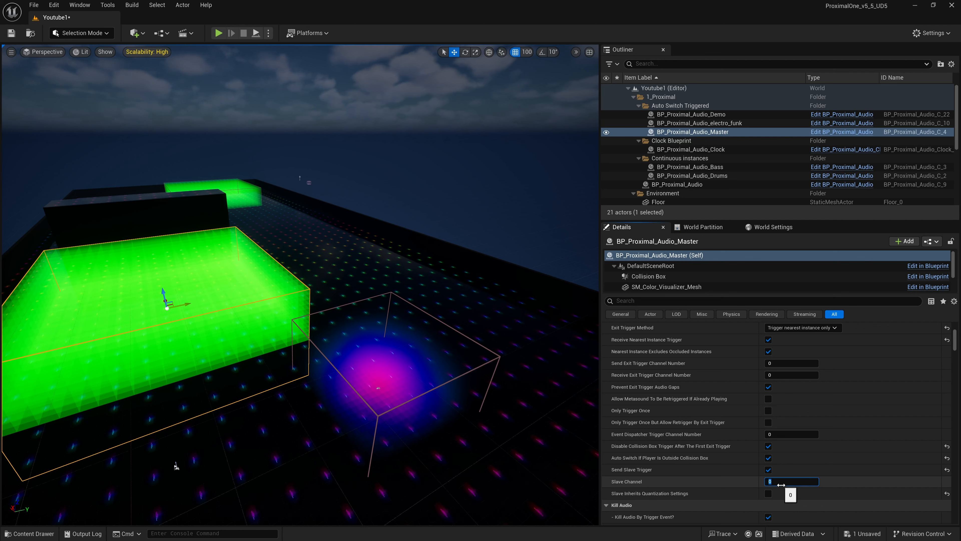
{"action": "key", "text": "Return"}
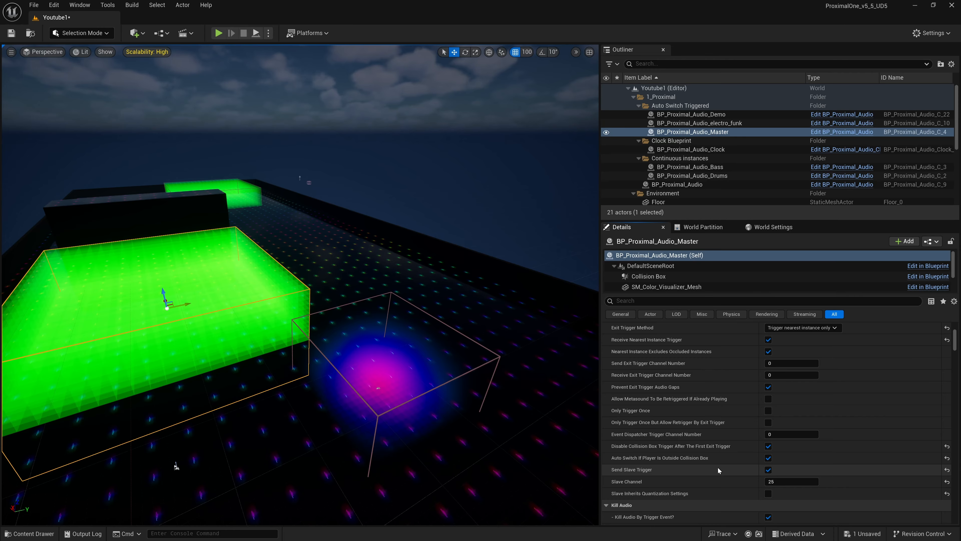
Step: Set the Trigger Method of BP_Proximal_Audio, the pink and blue instance, to Slave to other instance
{"action": "left_click", "coordinate": [377, 375]}
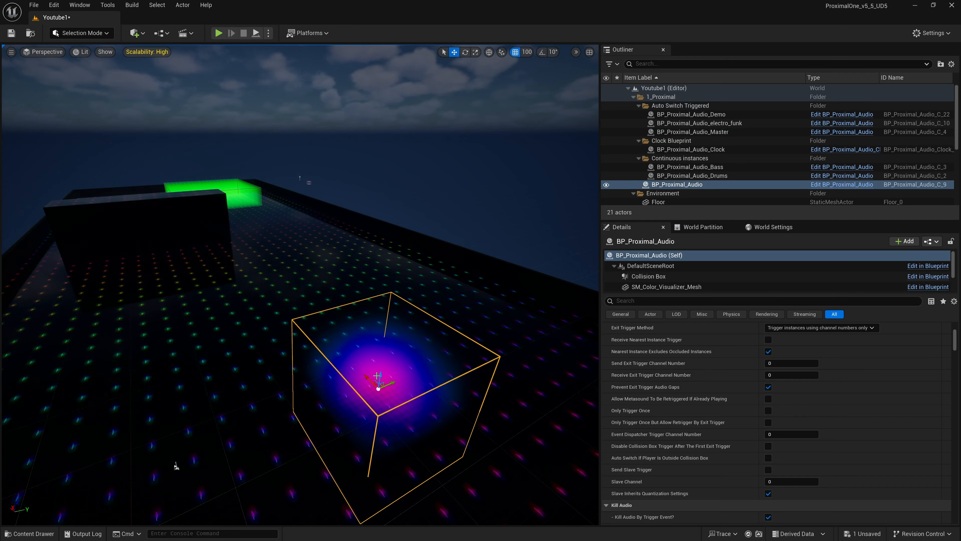
{"action": "scroll", "coordinate": [723, 443], "scroll_direction": "up", "scroll_amount": 4}
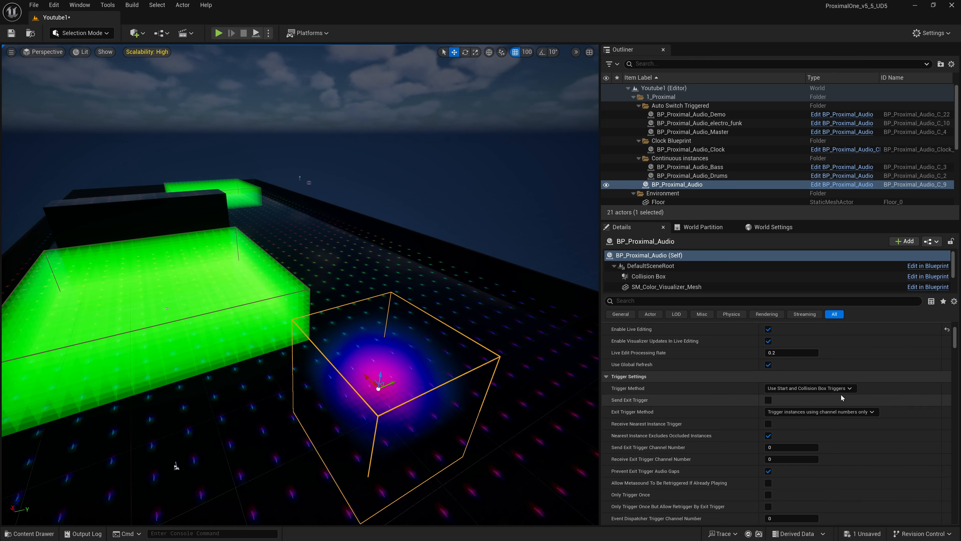
{"action": "left_click", "coordinate": [848, 388]}
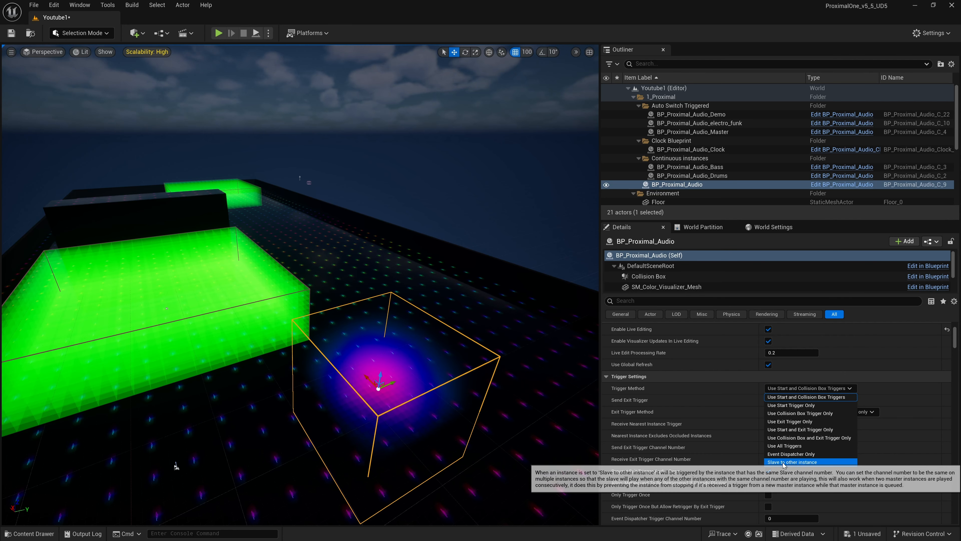
{"action": "left_click", "coordinate": [815, 462]}
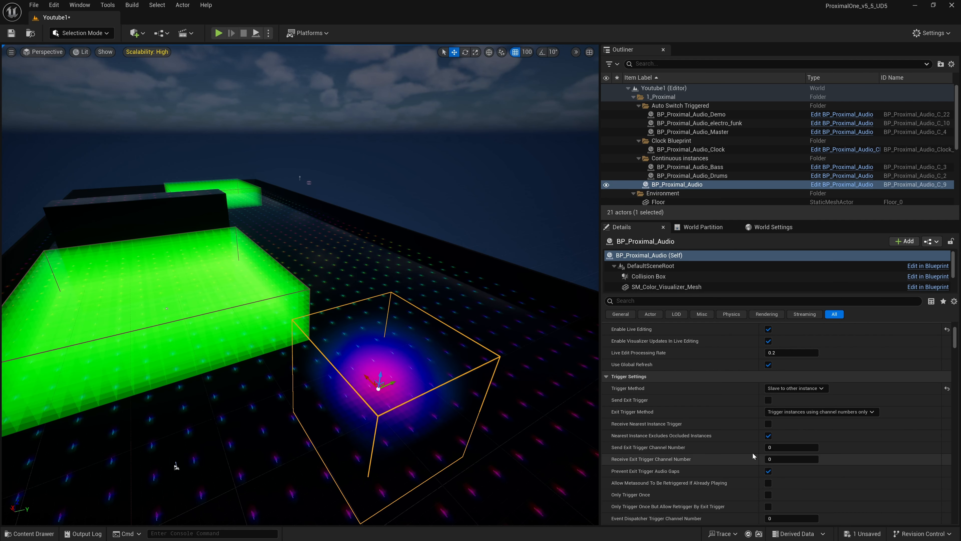
Step: Set the Slave Channel of BP_Proximal_Audio to 25 and check its Slave Inherits Quantization Settings option
{"action": "scroll", "coordinate": [716, 448], "scroll_direction": "down", "scroll_amount": 5}
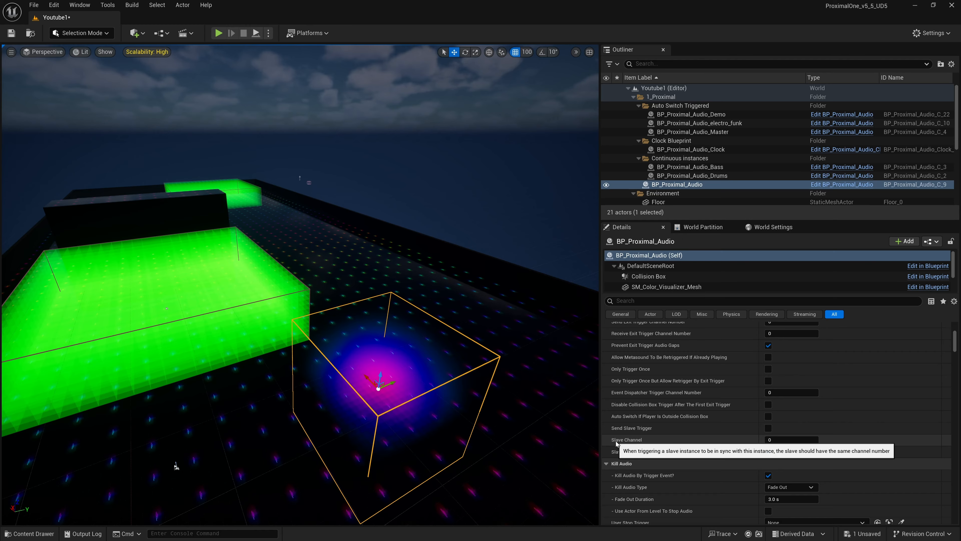
{"action": "left_click", "coordinate": [786, 440]}
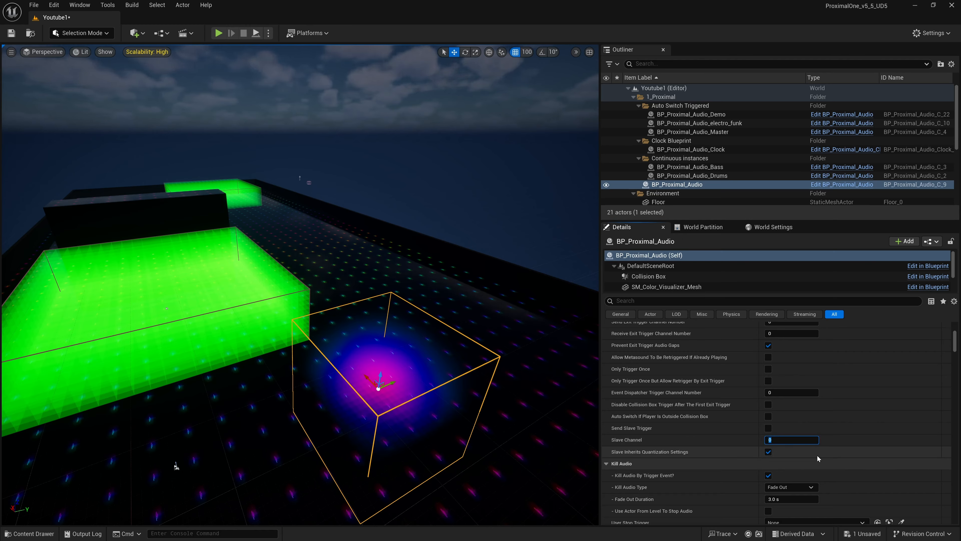
{"action": "type", "text": "25"}
{"action": "key", "text": "Return"}
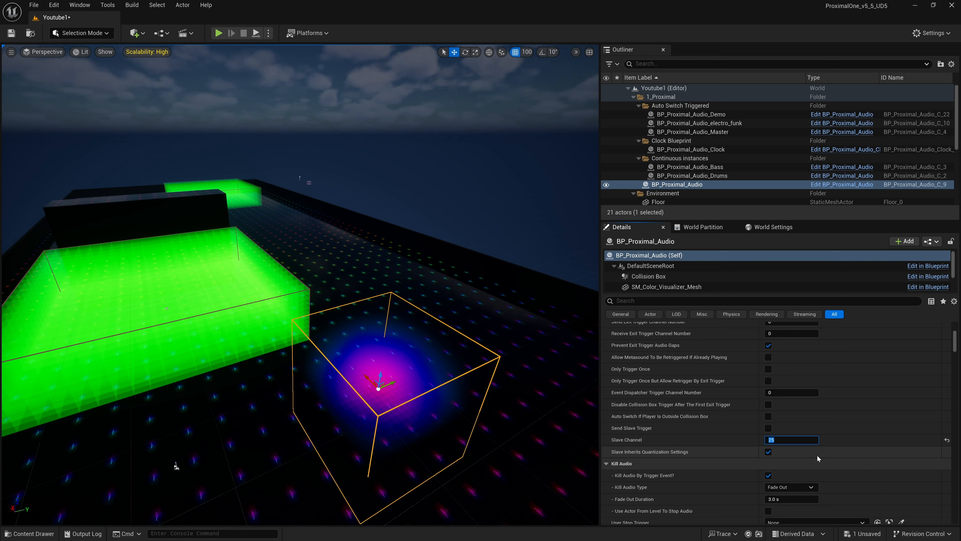
{"action": "left_click", "coordinate": [714, 443]}
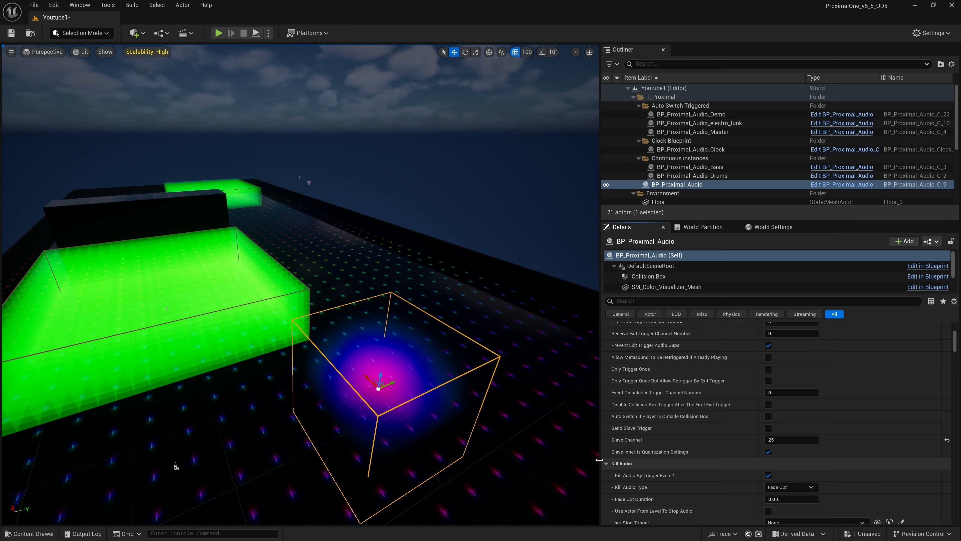
{"action": "mouse_move", "coordinate": [628, 456]}
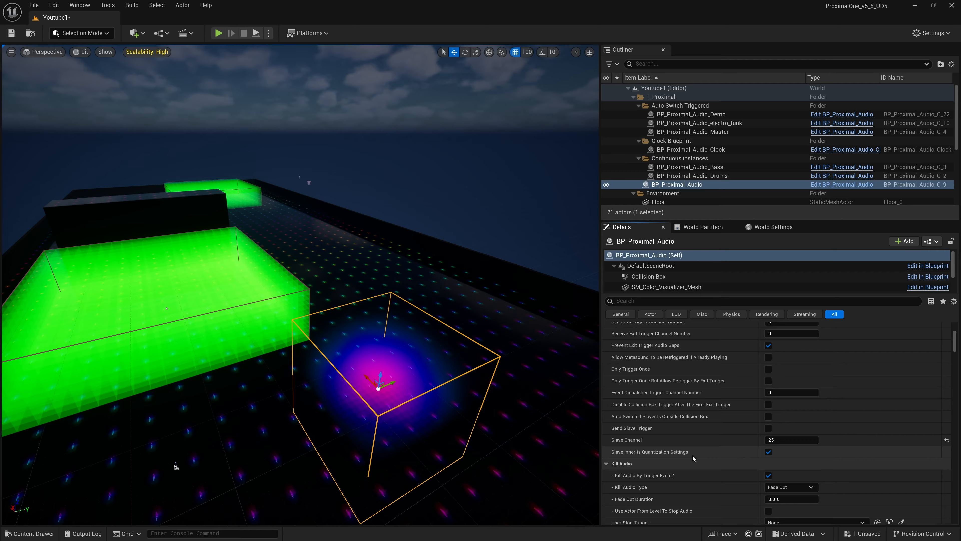
Step: Compare the slave trigger and quantization settings of BP_Proximal_Audio_Master and BP_Proximal_Audio by selecting each in turn
{"action": "left_click", "coordinate": [166, 313]}
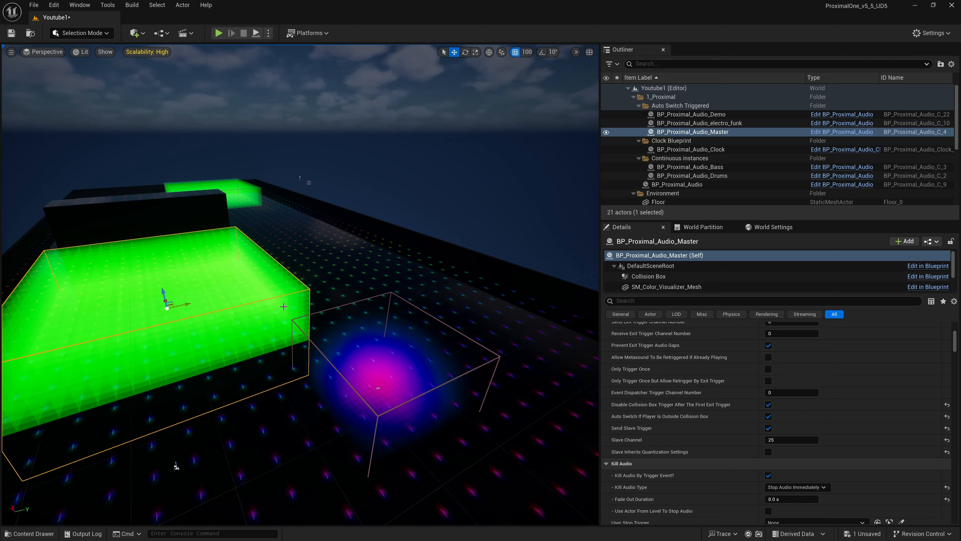
{"action": "left_click", "coordinate": [388, 380]}
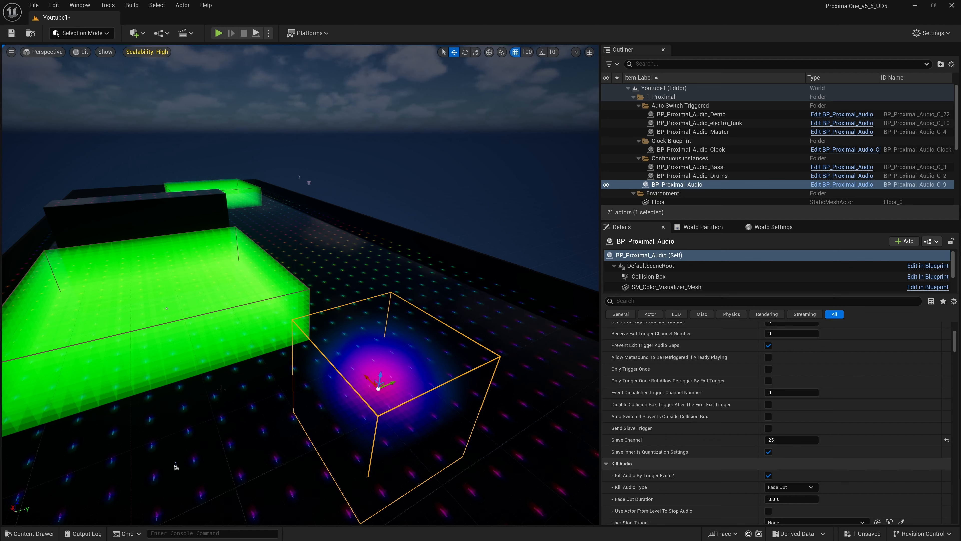
{"action": "left_click", "coordinate": [204, 329]}
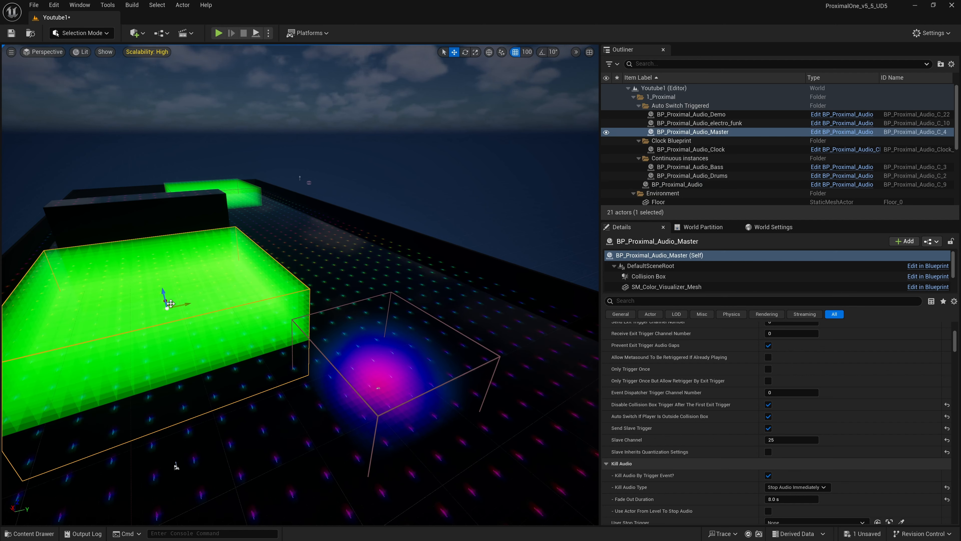
{"action": "left_click", "coordinate": [402, 416]}
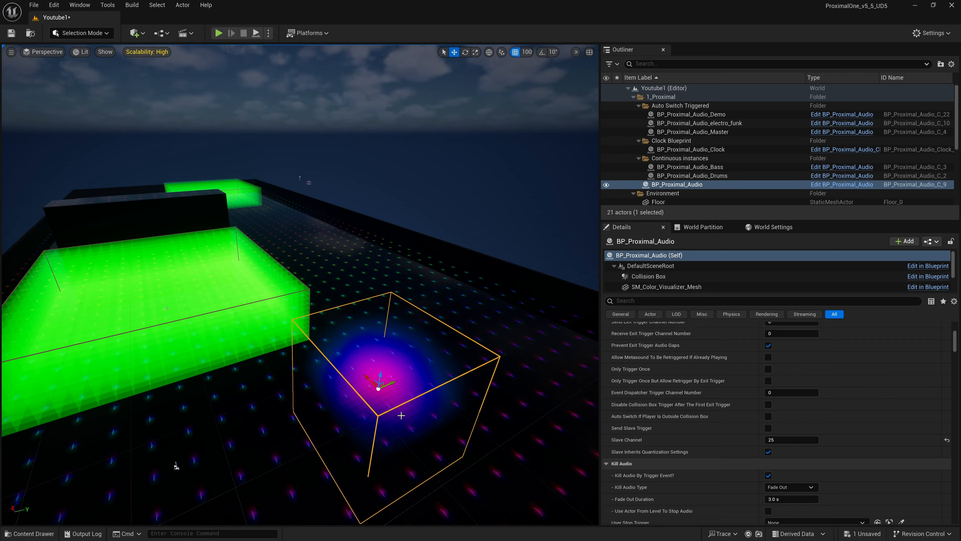
{"action": "left_click", "coordinate": [168, 307]}
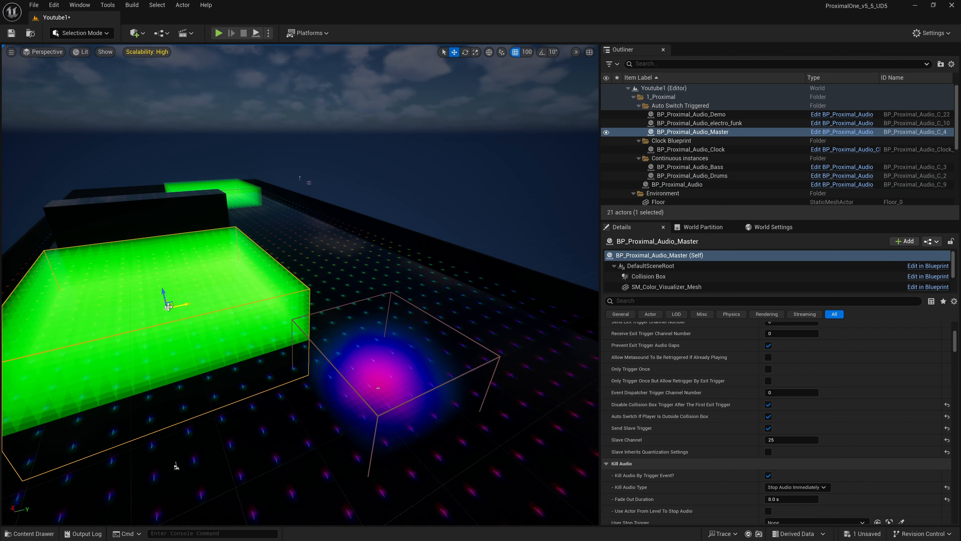
{"action": "left_click", "coordinate": [375, 378]}
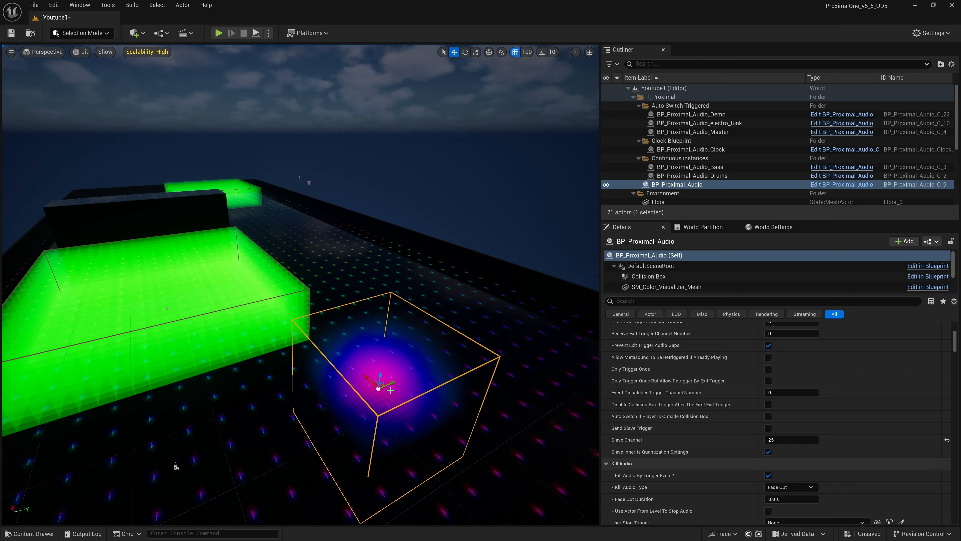
{"action": "left_click", "coordinate": [183, 335]}
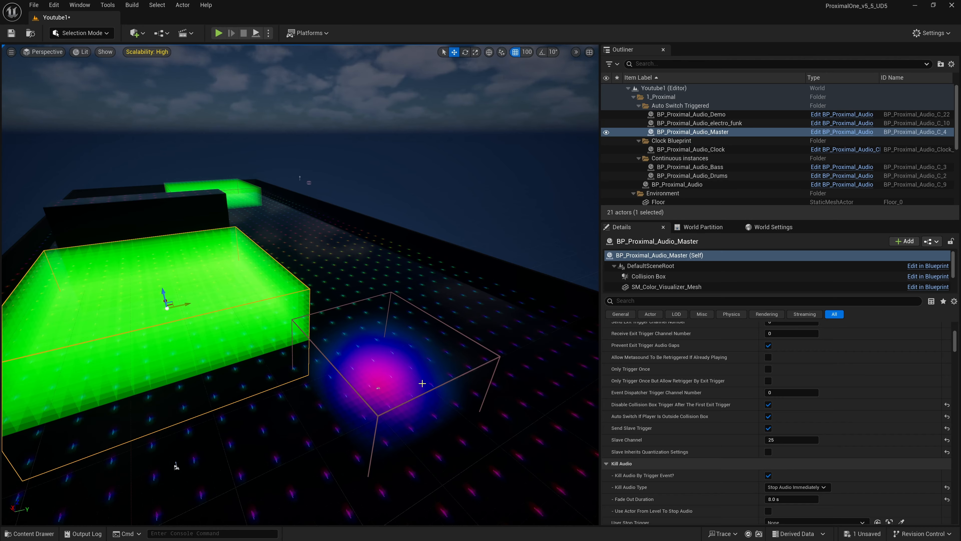
{"action": "left_click", "coordinate": [384, 369]}
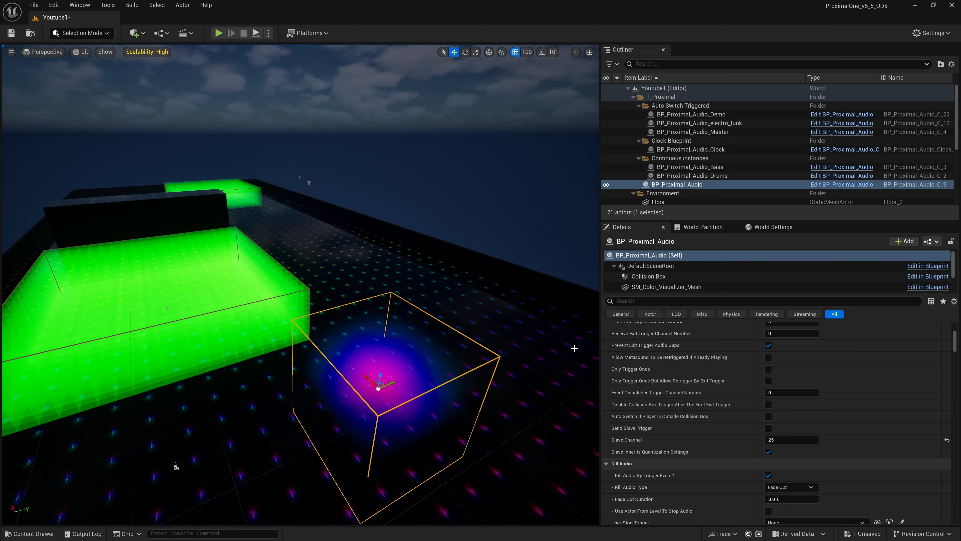
Step: Select the distant BP_Proximal_Audio_Demo volume and examine its slave settings
{"action": "key", "text": "d"}
{"action": "right_click_drag", "start_coordinate": [390, 364], "coordinate": [354, 374]}
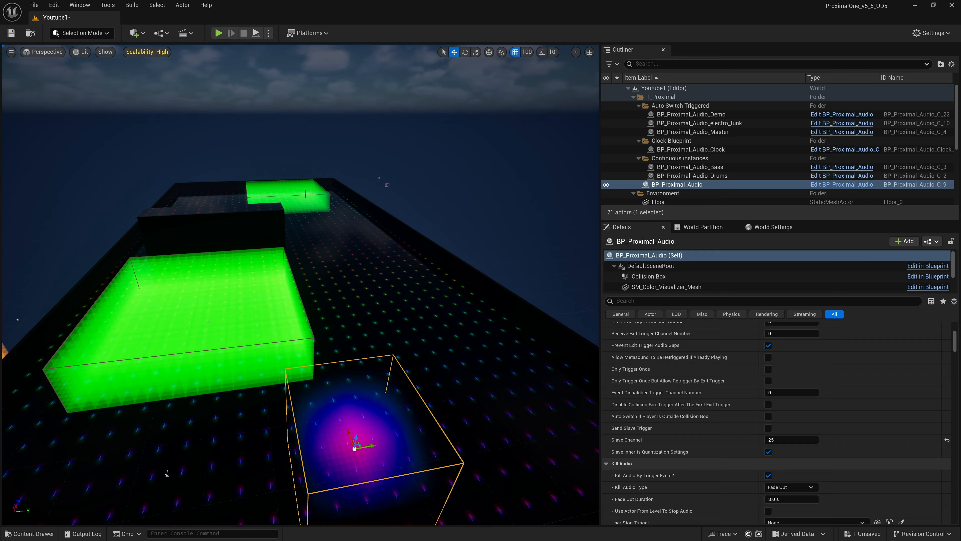
{"action": "left_click", "coordinate": [300, 189]}
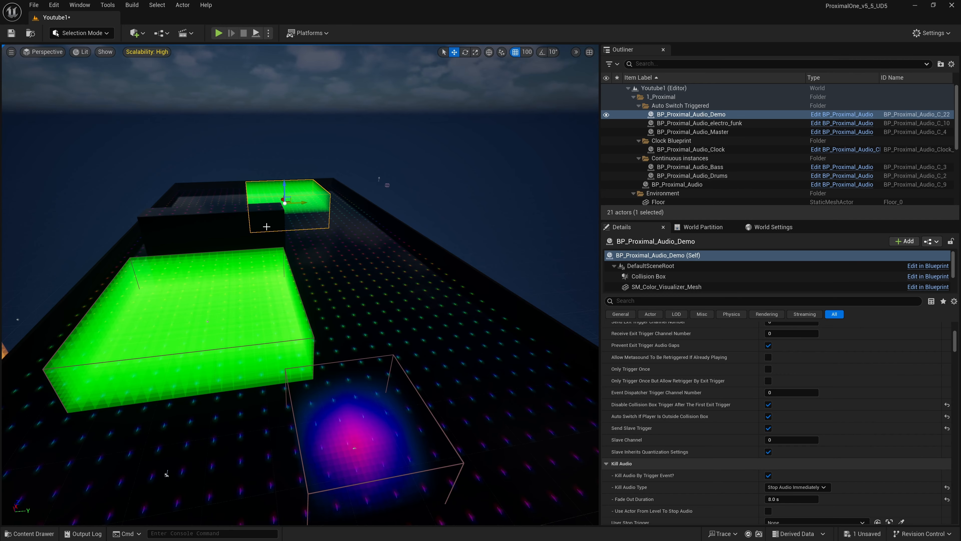
{"action": "mouse_move", "coordinate": [360, 427]}
{"action": "right_mouse_down"}
{"action": "mouse_move", "coordinate": [365, 433]}
{"action": "mouse_move", "coordinate": [352, 423]}
{"action": "mouse_move", "coordinate": [364, 424]}
{"action": "right_mouse_up"}
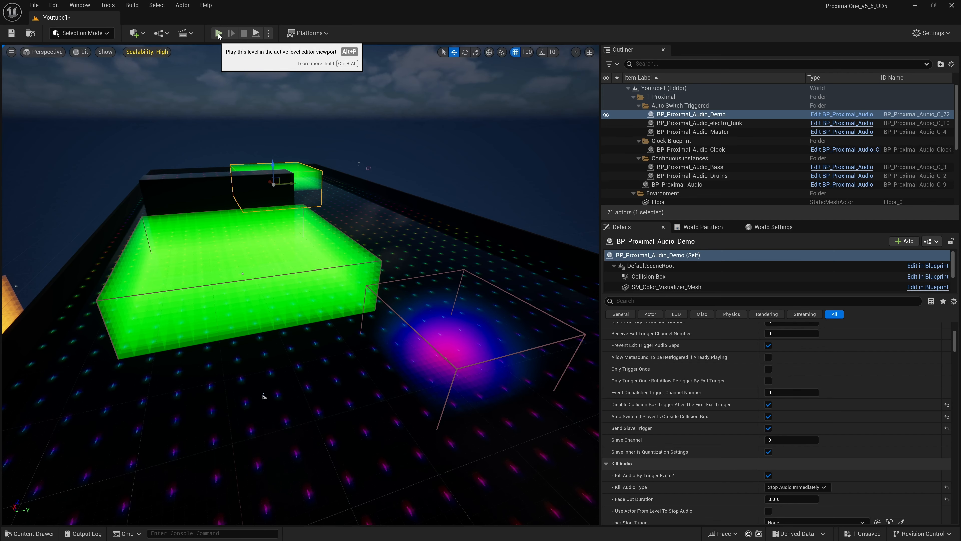
Step: Play the level and move the character into the BP_Proximal_Audio_Master volume to test the slave's synchronized triggering
{"action": "left_click", "coordinate": [219, 34]}
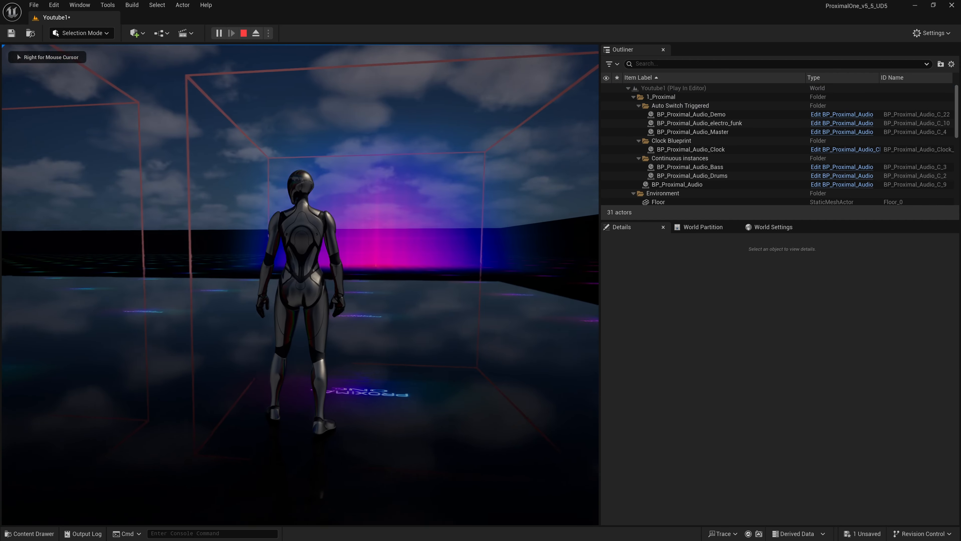
{"action": "key", "text": "a"}
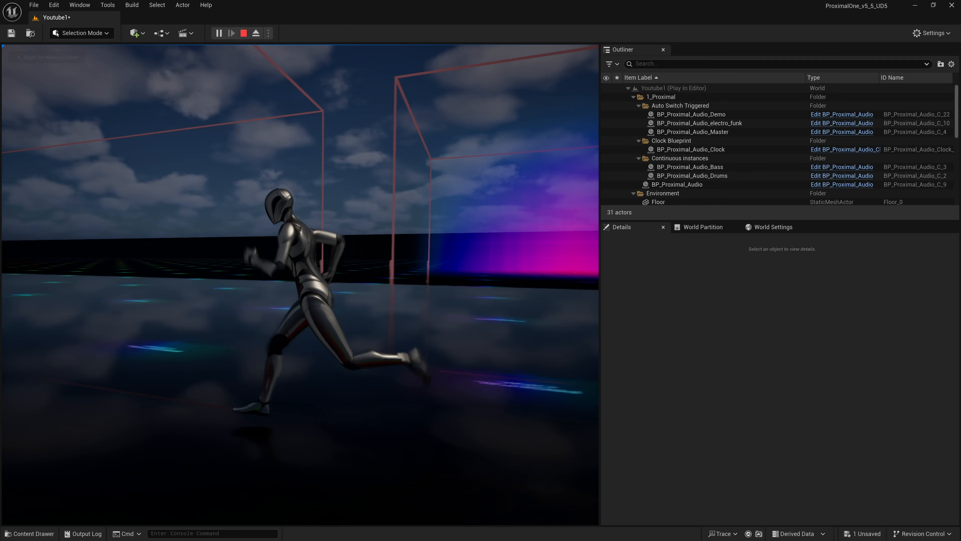
{"action": "key", "text": "w"}
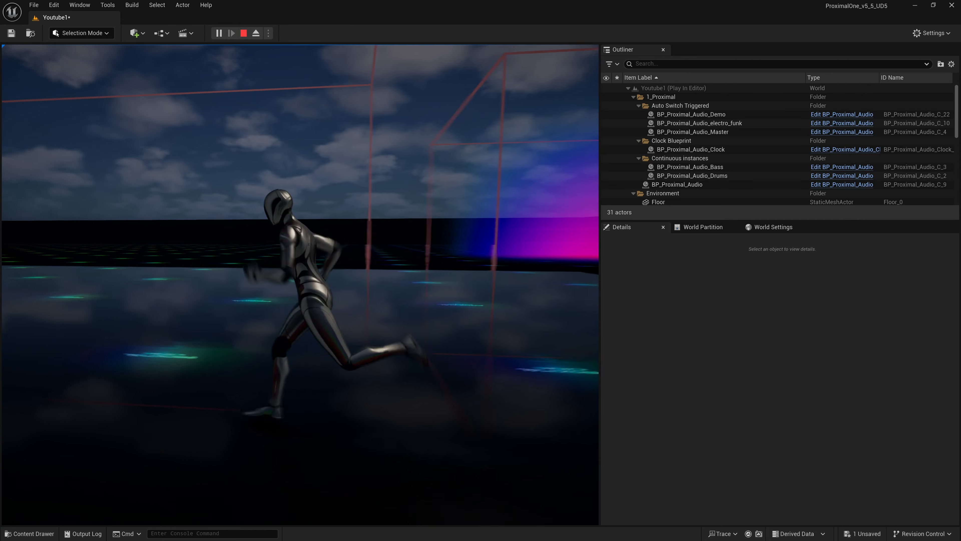
{"action": "key", "text": "s"}
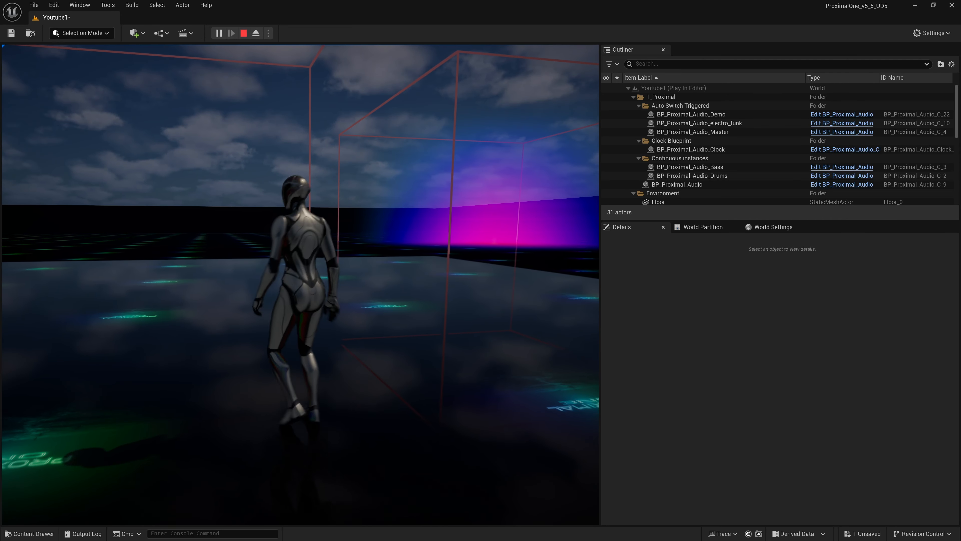
{"action": "key", "text": "a"}
{"action": "key", "text": "w"}
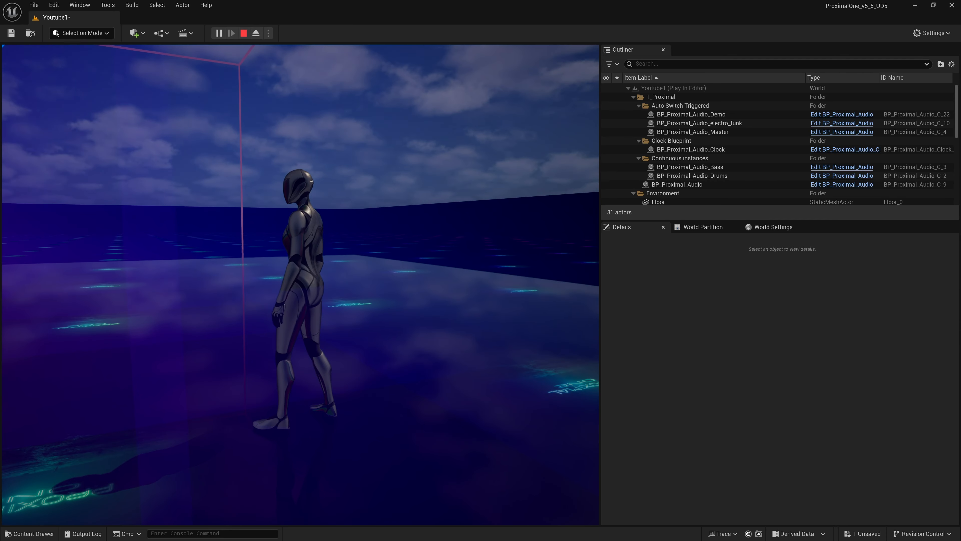
{"action": "key", "text": "w"}
{"action": "key", "text": "d"}
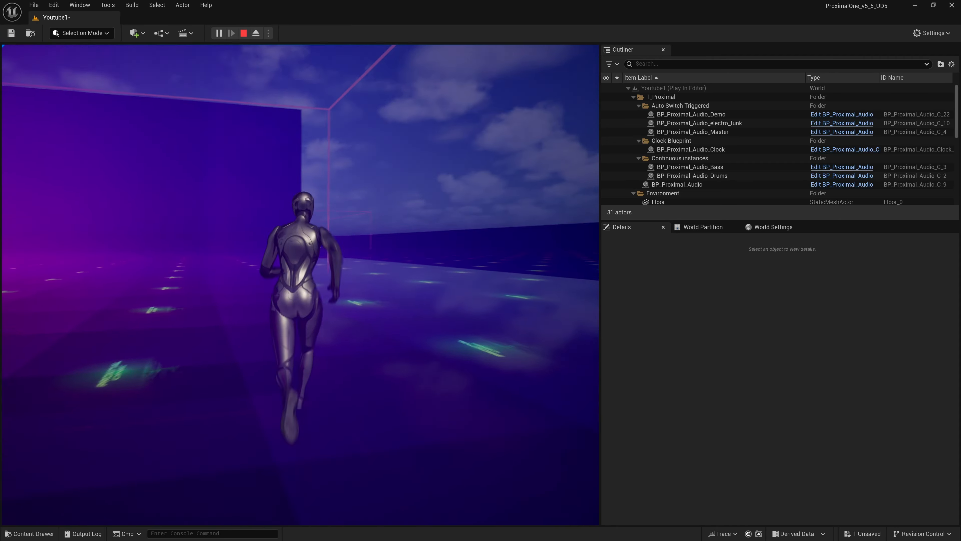
{"action": "key", "text": "d"}
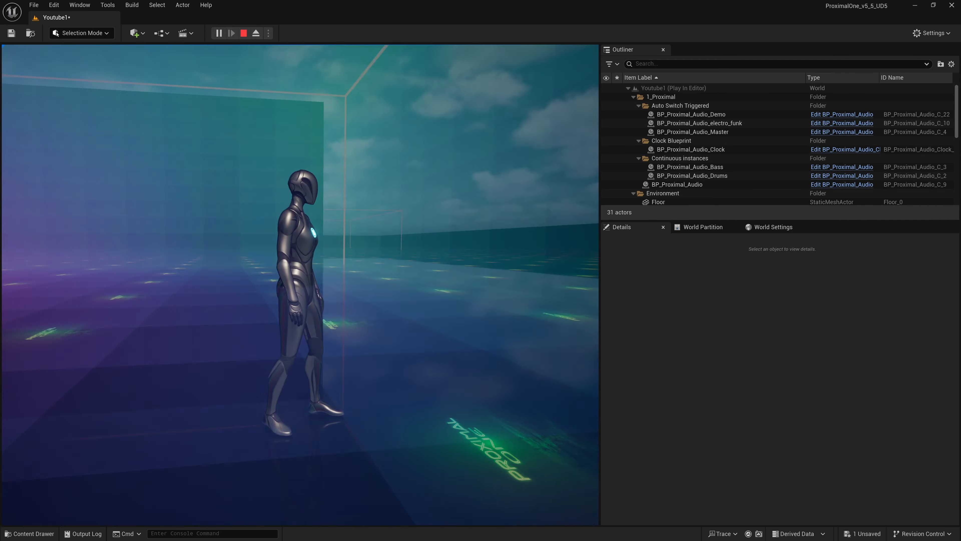
Step: Run the character out of the master volume past the black wall to the demo volume, and end the play test
{"action": "key", "text": "d"}
{"action": "key", "text": "w"}
{"action": "key", "text": "d"}
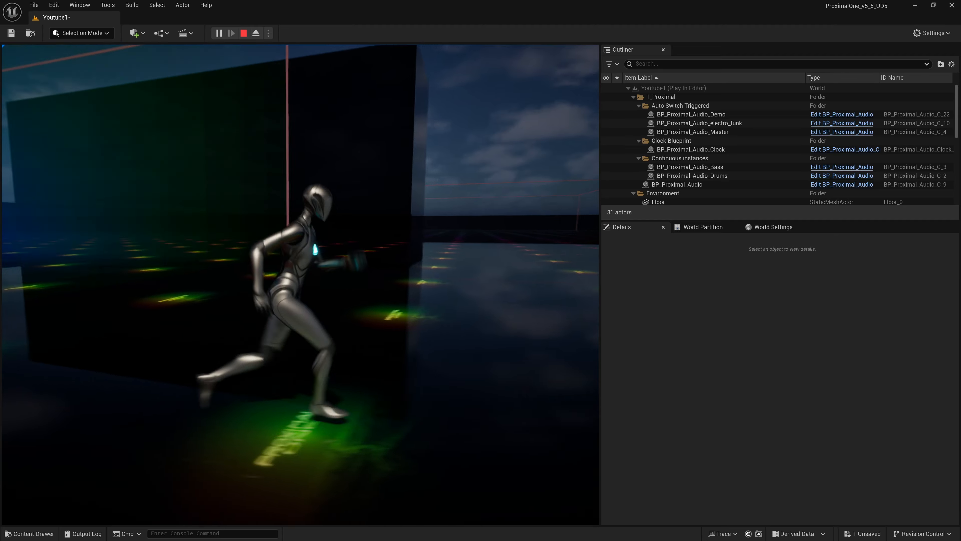
{"action": "key", "text": "s"}
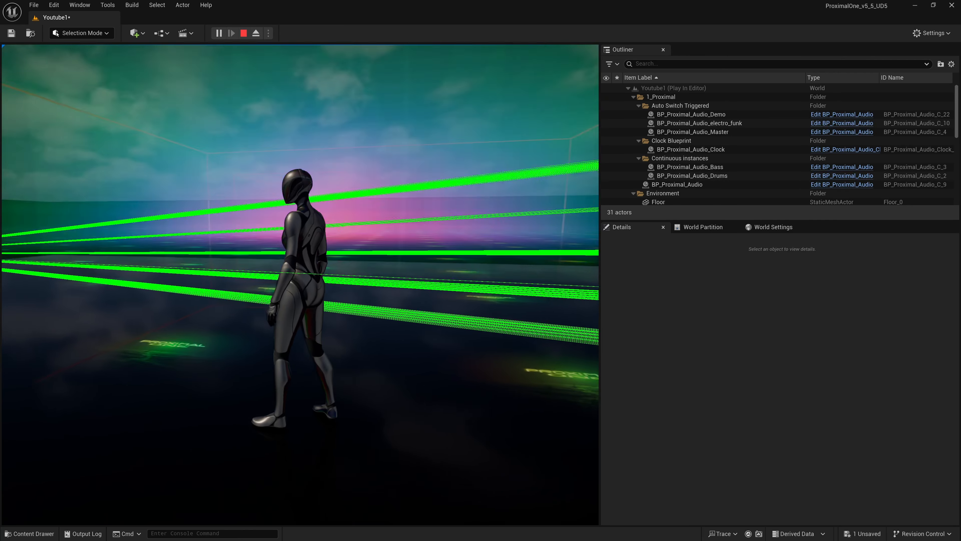
{"action": "key", "text": "Escape"}
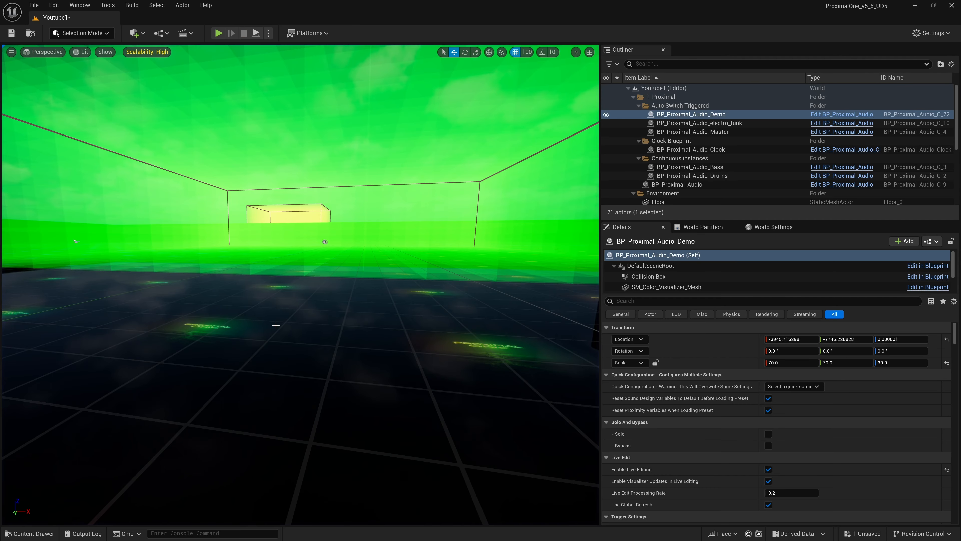
Step: View both green volumes from above and inspect BP_Proximal_Audio_Master and BP_Proximal_Audio_Demo by selecting them alternately
{"action": "key", "text": "s"}
{"action": "right_click_drag", "start_coordinate": [275, 325], "coordinate": [335, 370]}
{"action": "key", "text": "d"}
{"action": "key", "text": "w"}
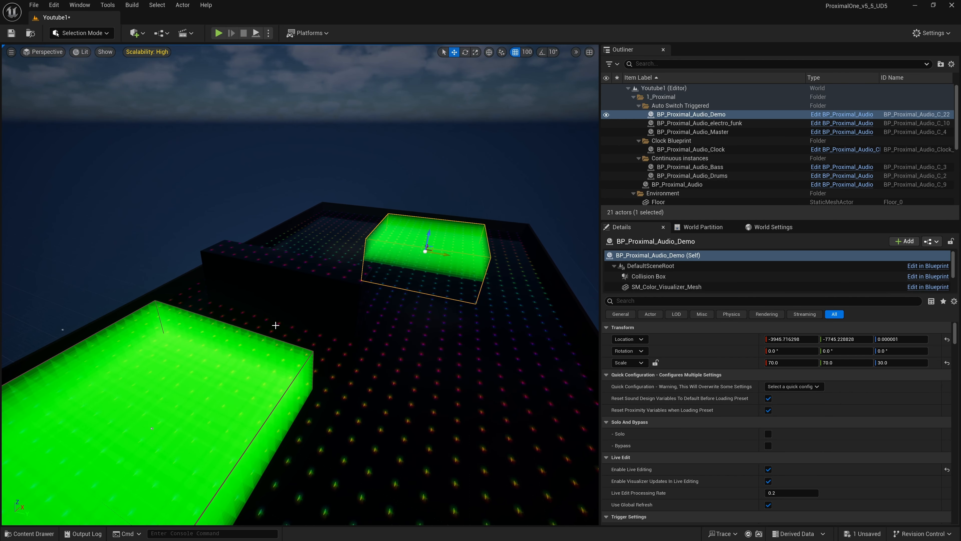
{"action": "left_click", "coordinate": [184, 414]}
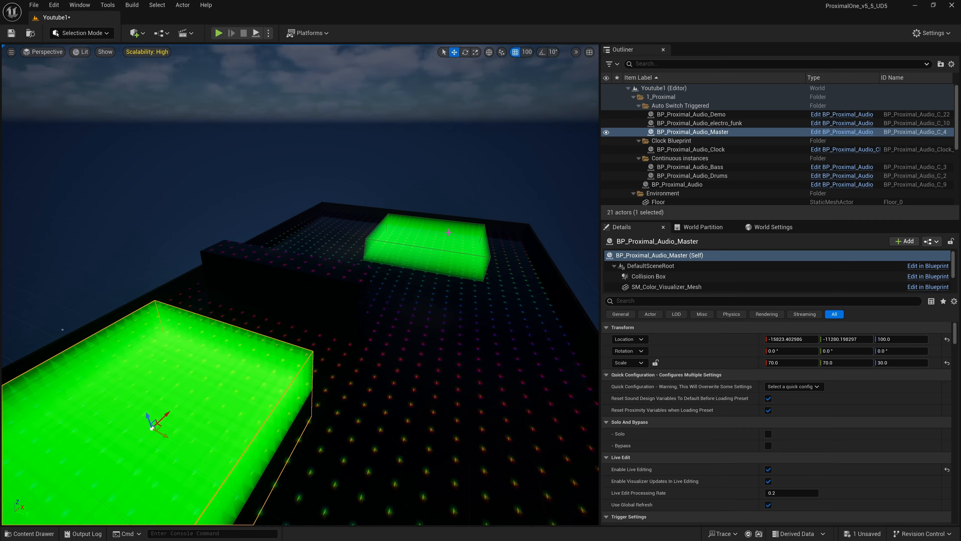
{"action": "left_click", "coordinate": [444, 242]}
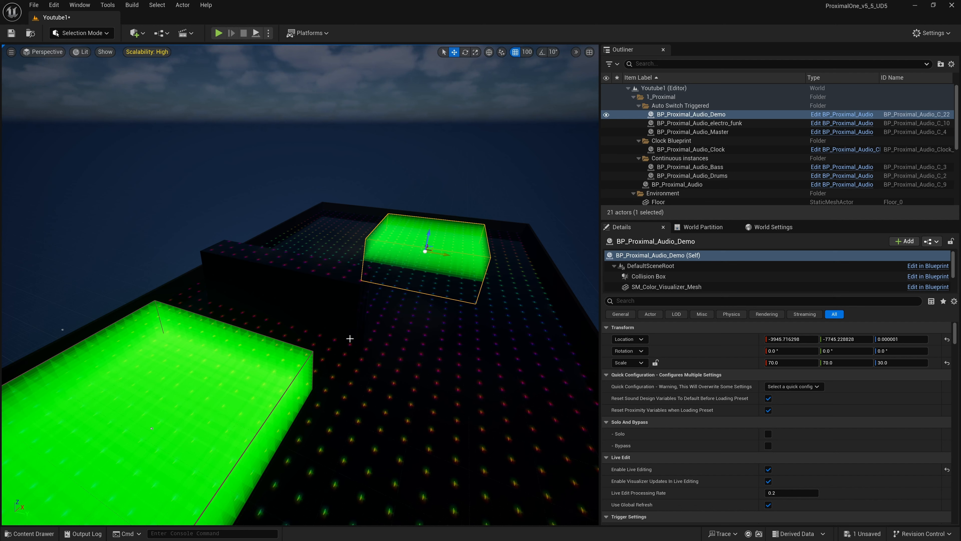
{"action": "left_click", "coordinate": [244, 411]}
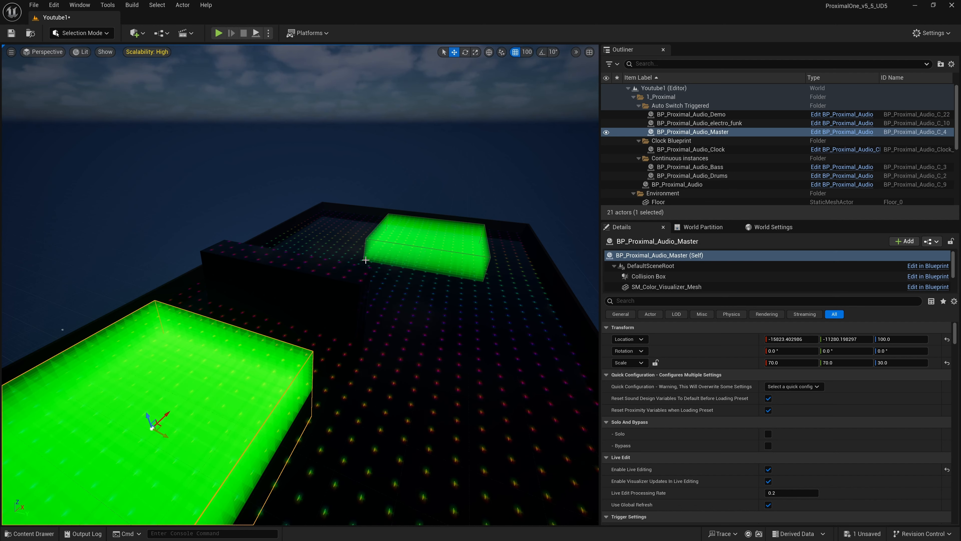
{"action": "left_click", "coordinate": [422, 254]}
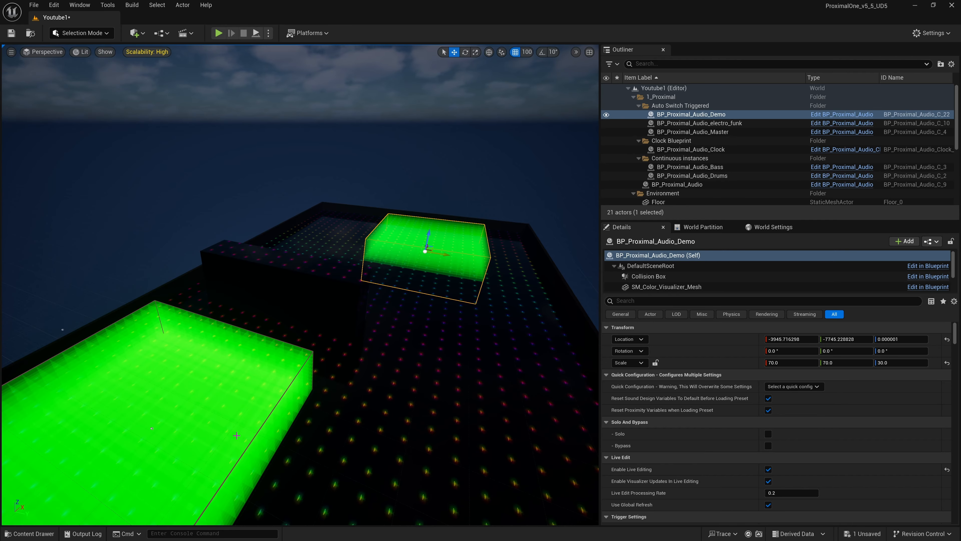
Step: Set the Slave Channel of BP_Proximal_Audio_Demo to 25 in its trigger settings
{"action": "right_click_drag", "start_coordinate": [237, 435], "coordinate": [273, 406]}
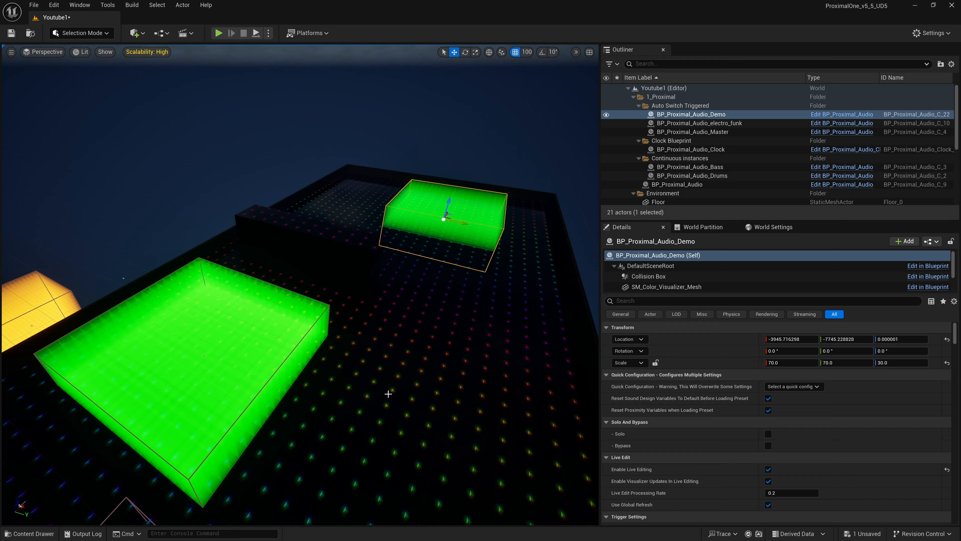
{"action": "scroll", "coordinate": [673, 466], "scroll_direction": "down", "scroll_amount": 5}
{"action": "scroll", "coordinate": [673, 466], "scroll_direction": "down", "scroll_amount": 2}
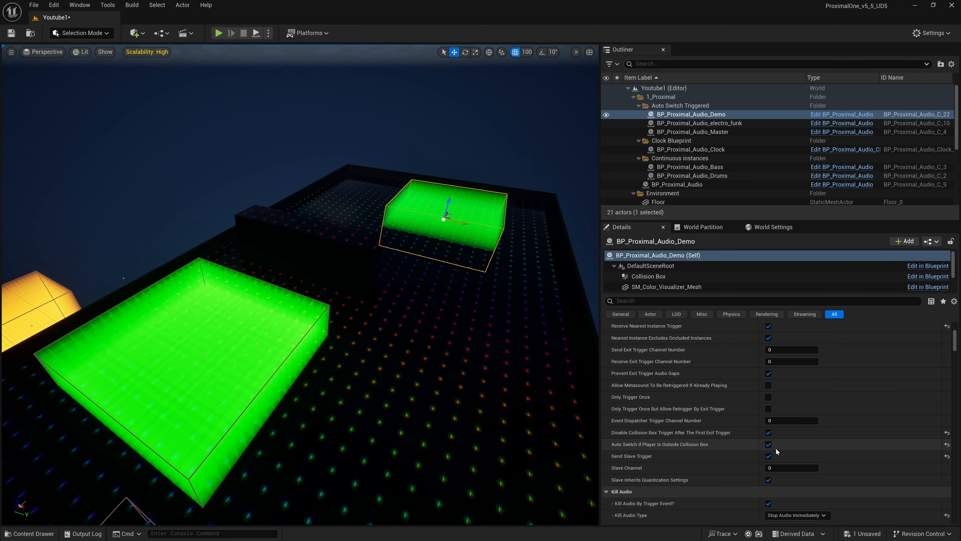
{"action": "left_click", "coordinate": [780, 470]}
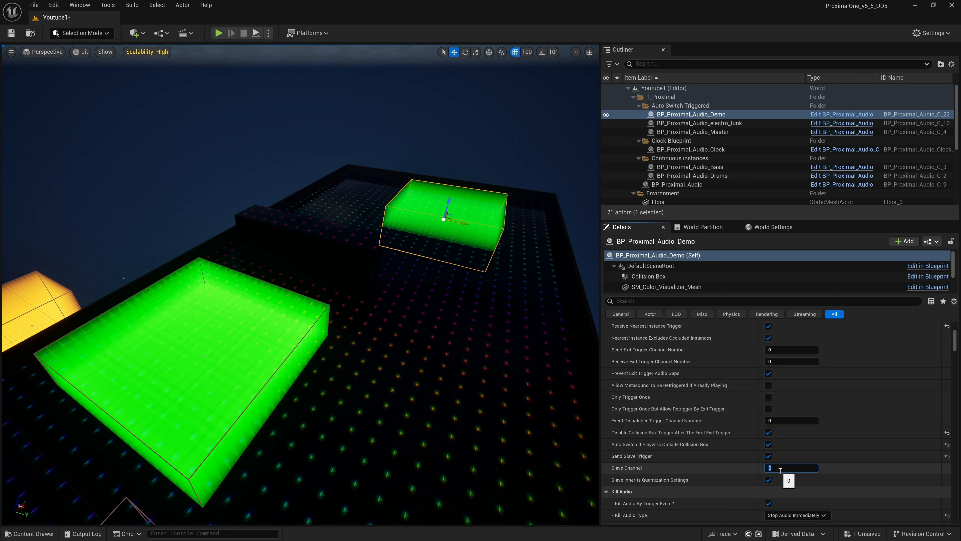
{"action": "type", "text": "25"}
{"action": "key", "text": "Return"}
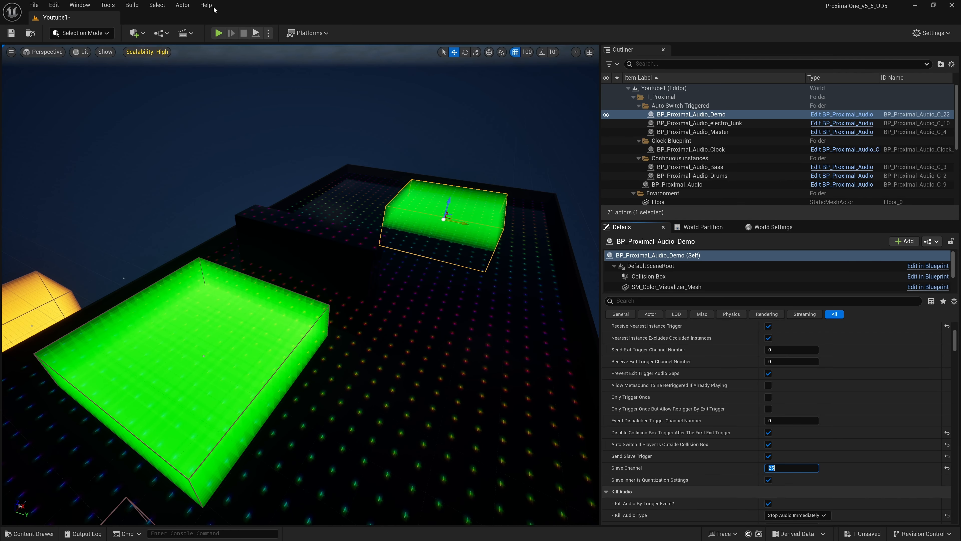
Step: Play the level and run the character through the master volume with the pink slave instance in view to test its triggering
{"action": "left_click", "coordinate": [218, 33]}
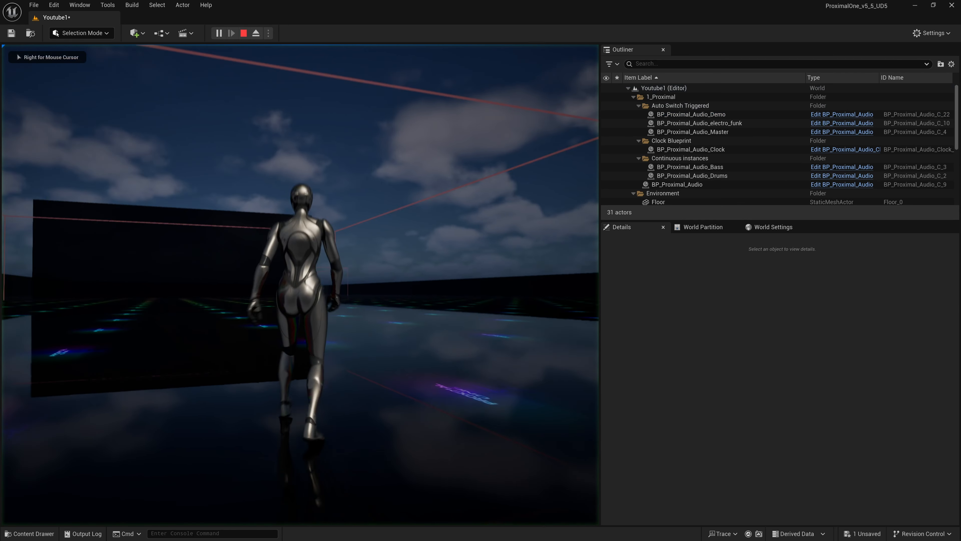
{"action": "key", "text": "a"}
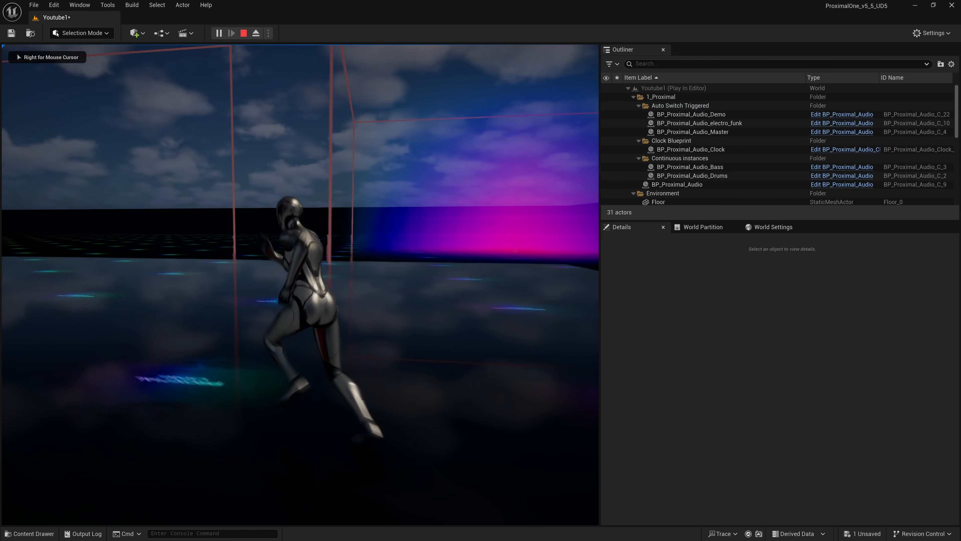
{"action": "key", "text": "a"}
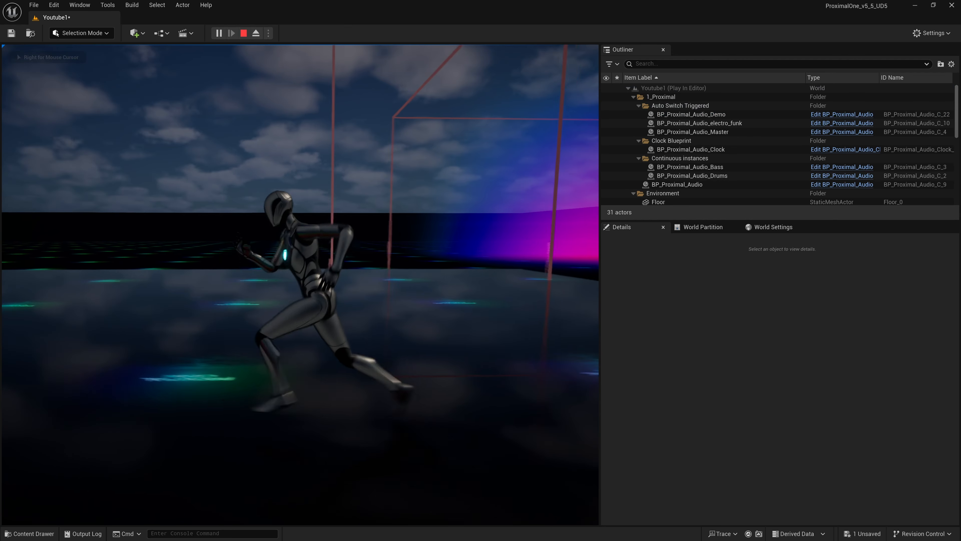
{"action": "key", "text": "w"}
{"action": "key", "text": "a"}
{"action": "key", "text": "w"}
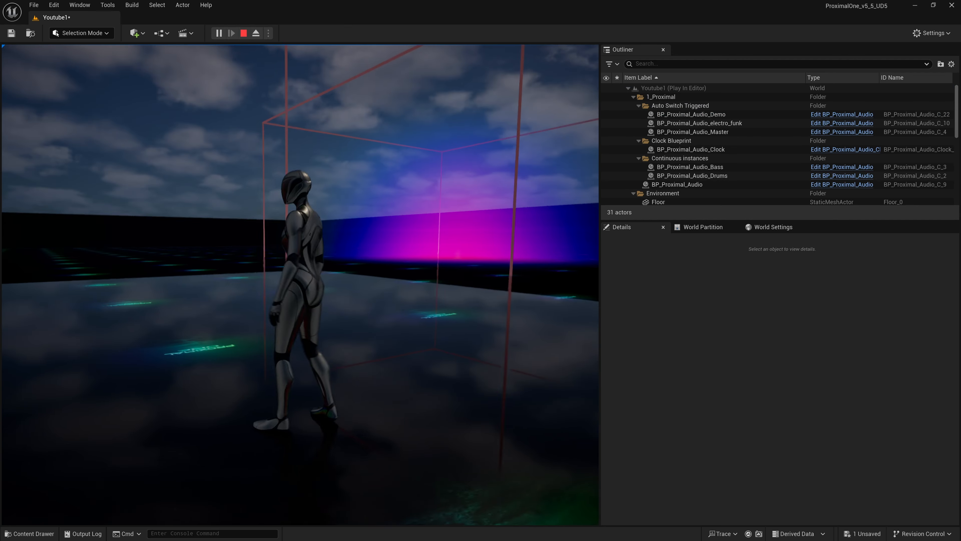
Step: Run the character past the black wall toward the demo volume to test the slave trigger after the auto switch, and end the play test
{"action": "key", "text": "d"}
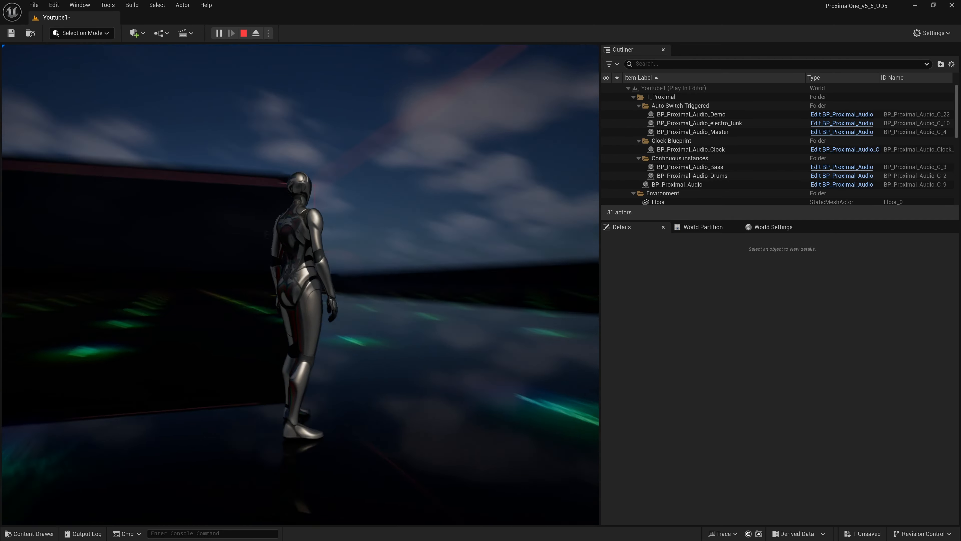
{"action": "key", "text": "w"}
{"action": "key", "text": "d"}
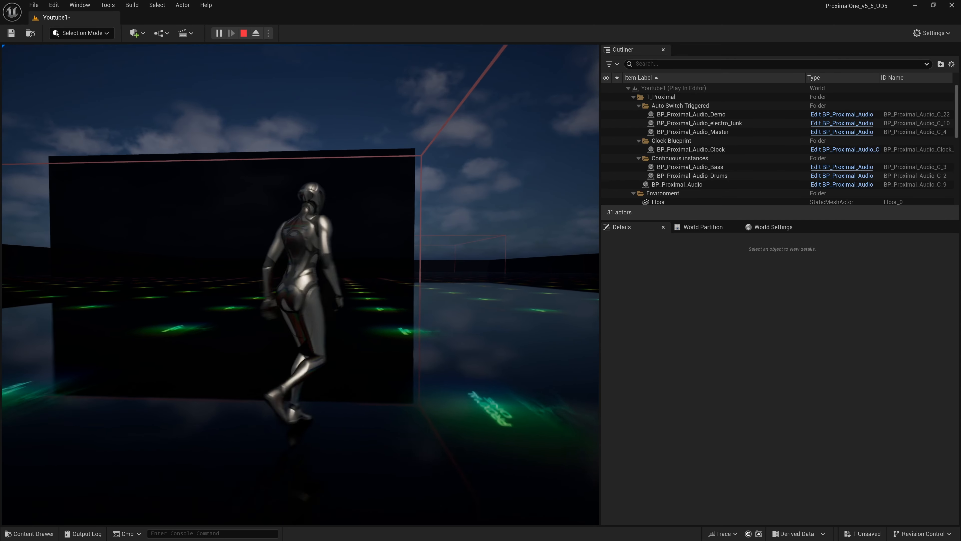
{"action": "key", "text": "w"}
{"action": "key", "text": "d"}
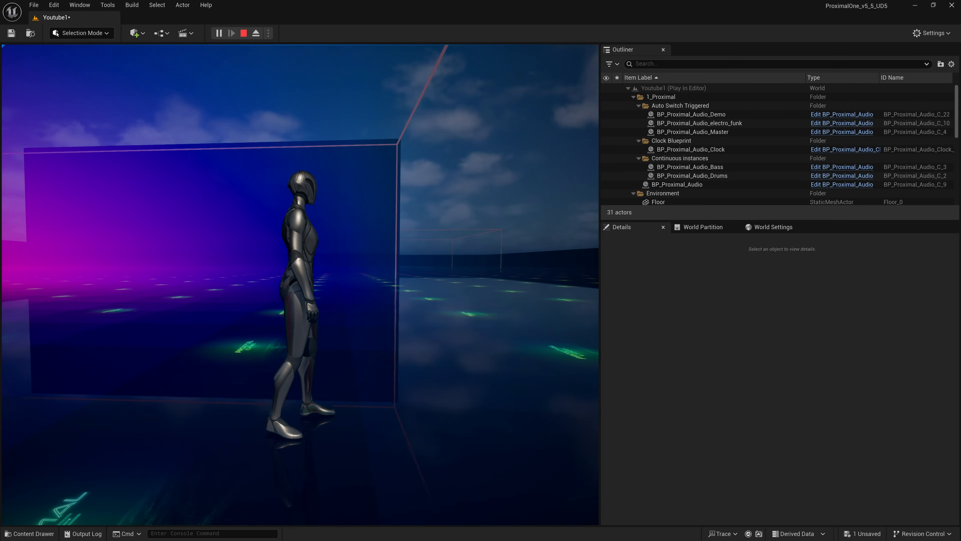
{"action": "key", "text": "w"}
{"action": "key", "text": "d"}
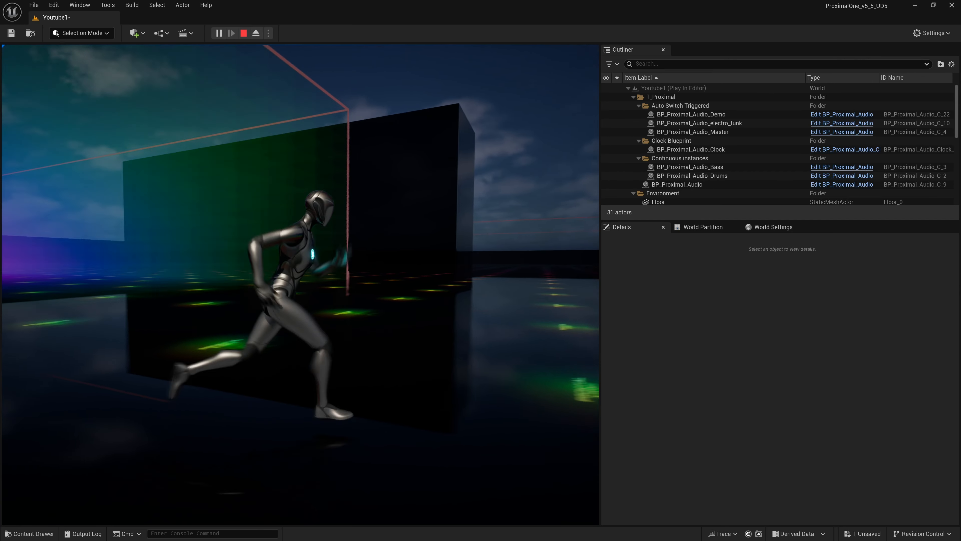
{"action": "key", "text": "w"}
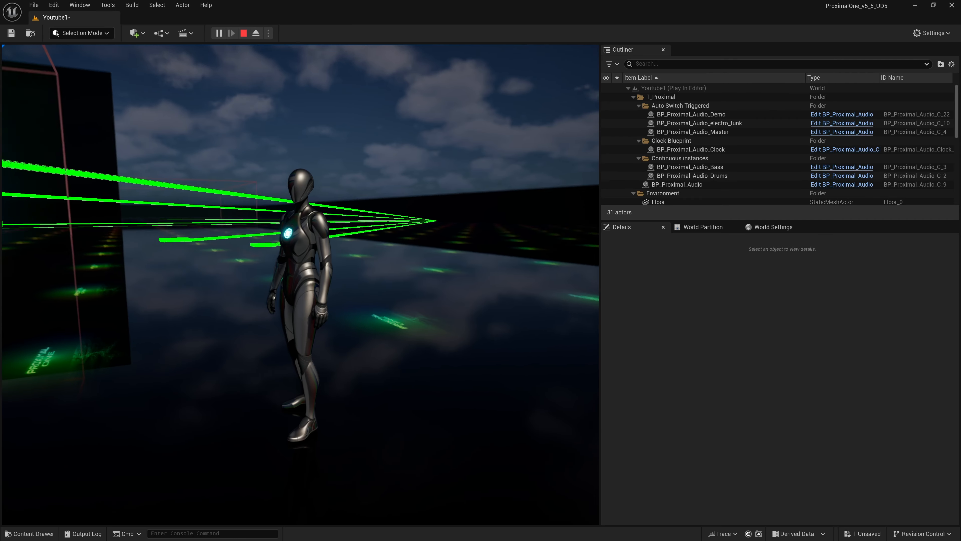
{"action": "key", "text": "Escape"}
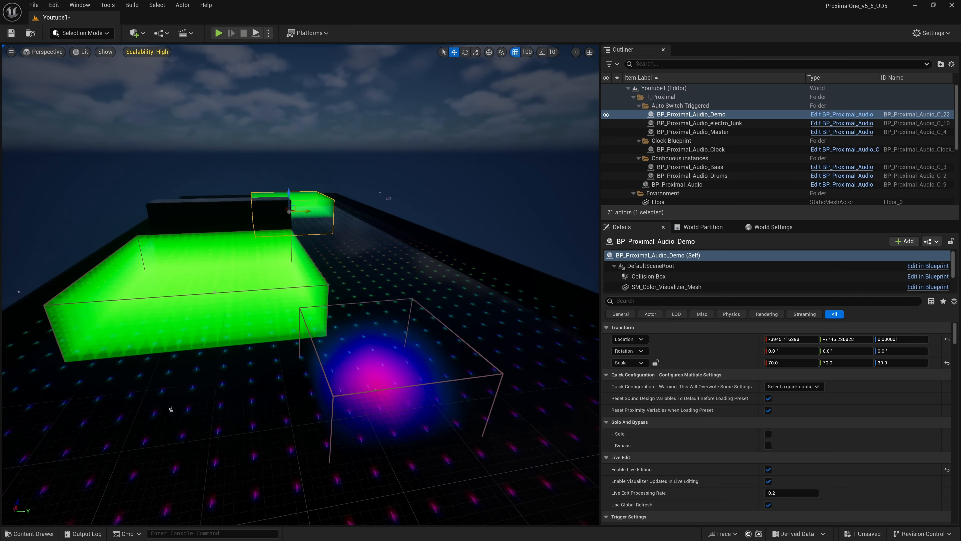
Step: View the volumes from above and select BP_Proximal_Audio_electro_funk, BP_Proximal_Audio_Master and BP_Proximal_Audio_Demo in turn to compare their positions
{"action": "right_click_drag", "start_coordinate": [300, 284], "coordinate": [223, 302]}
{"action": "mouse_move", "coordinate": [279, 357]}
{"action": "right_mouse_down"}
{"action": "mouse_move", "coordinate": [270, 354]}
{"action": "mouse_move", "coordinate": [280, 357]}
{"action": "right_mouse_up"}
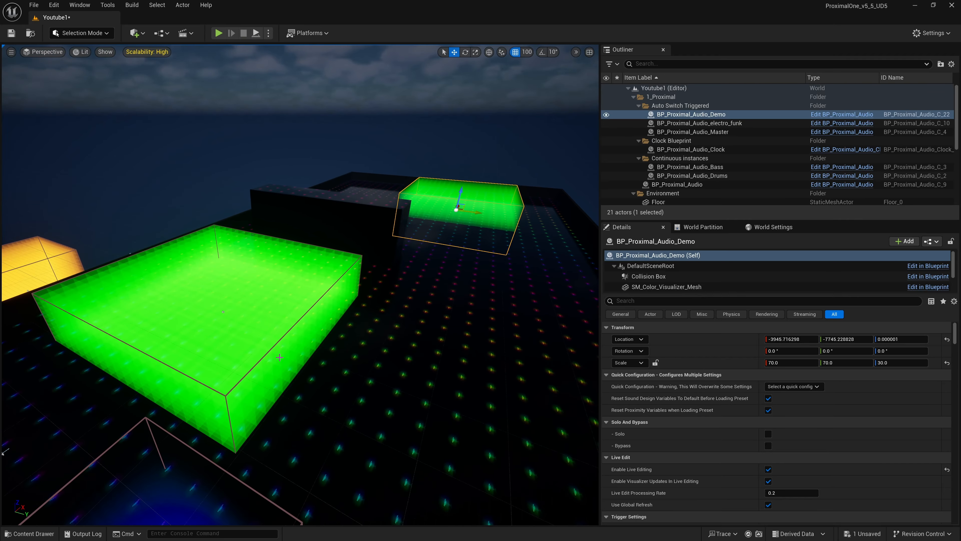
{"action": "scroll", "coordinate": [279, 357], "scroll_direction": "down", "scroll_amount": 4}
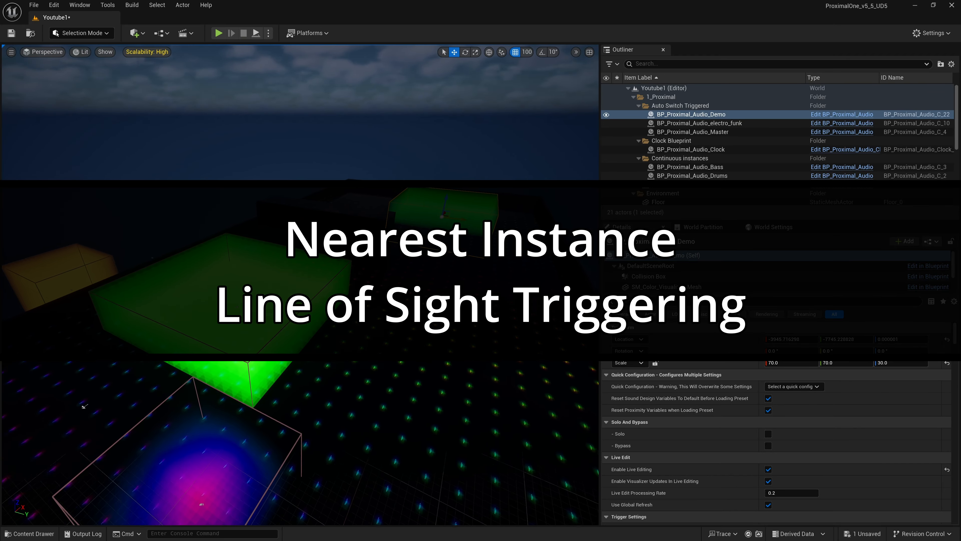
{"action": "scroll", "coordinate": [201, 504], "scroll_direction": "up", "scroll_amount": 4}
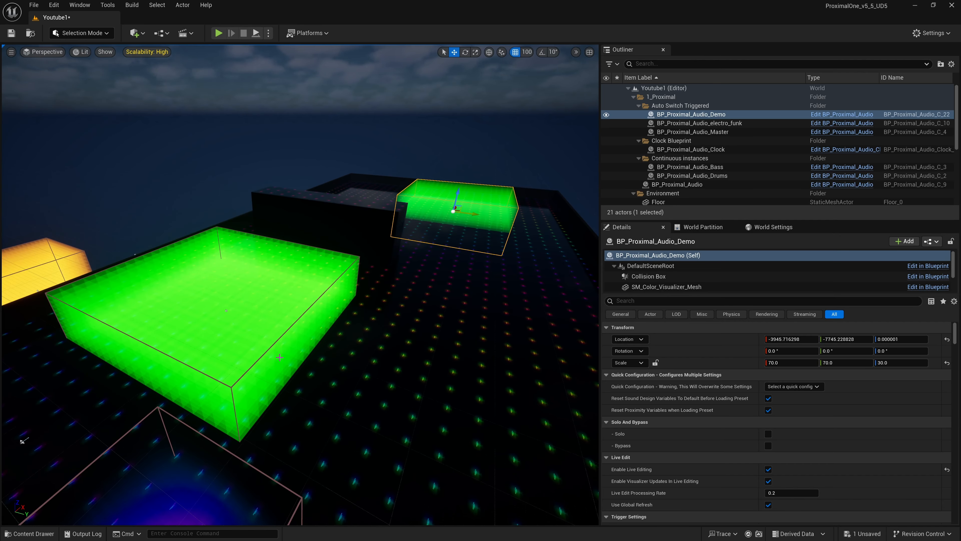
{"action": "right_click_drag", "start_coordinate": [359, 340], "coordinate": [320, 308]}
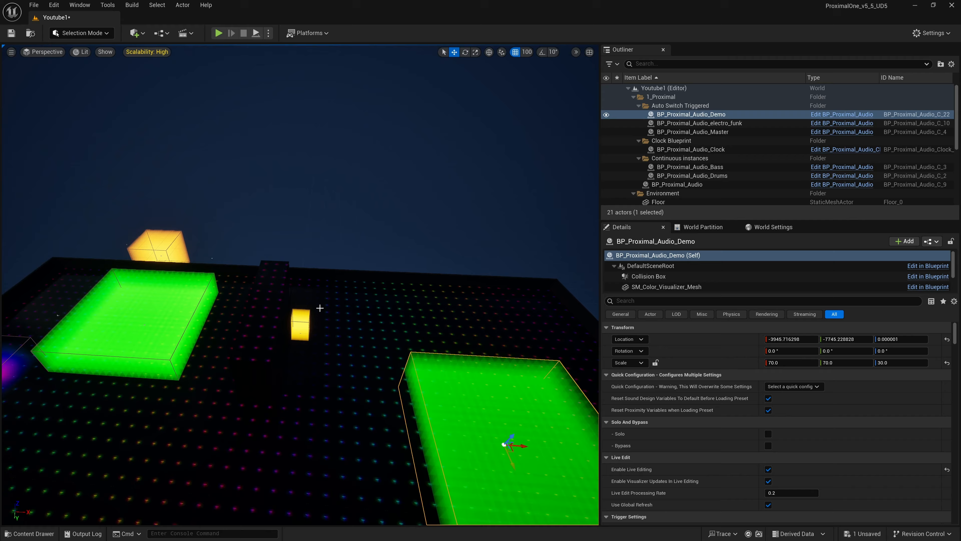
{"action": "left_click", "coordinate": [300, 324]}
{"action": "right_click_drag", "start_coordinate": [331, 393], "coordinate": [319, 387]}
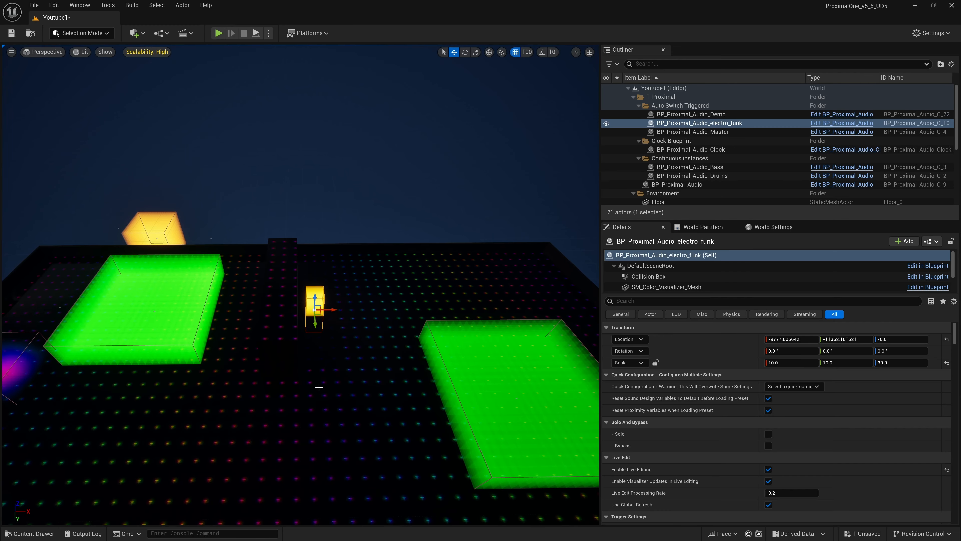
{"action": "left_click", "coordinate": [129, 315]}
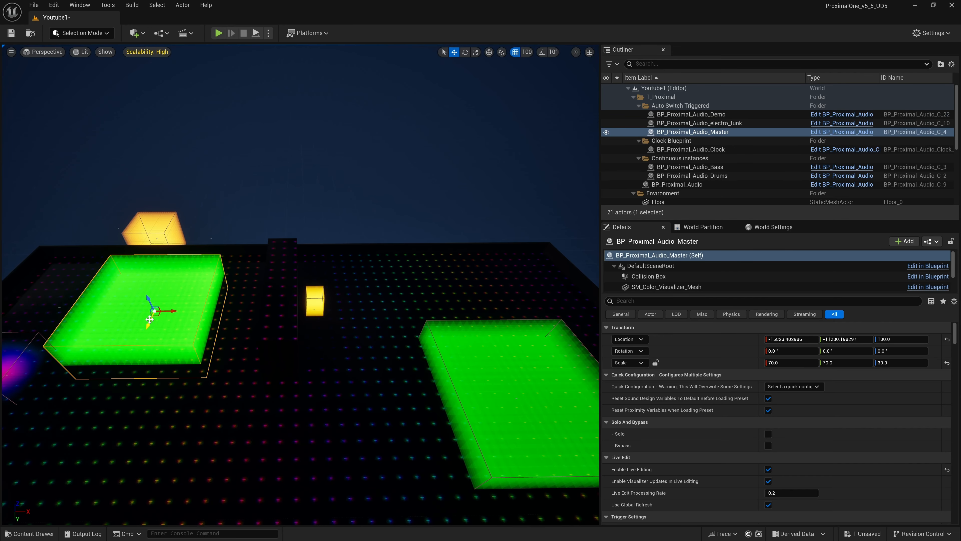
{"action": "left_click", "coordinate": [482, 398]}
Step: Select the black wall SM_Cube_PRX and examine how it separates the master volume from the small yellow electro_funk volume
{"action": "key", "text": "w"}
{"action": "right_click_drag", "start_coordinate": [329, 397], "coordinate": [261, 328]}
{"action": "key", "text": "s"}
{"action": "left_click", "coordinate": [261, 328]}
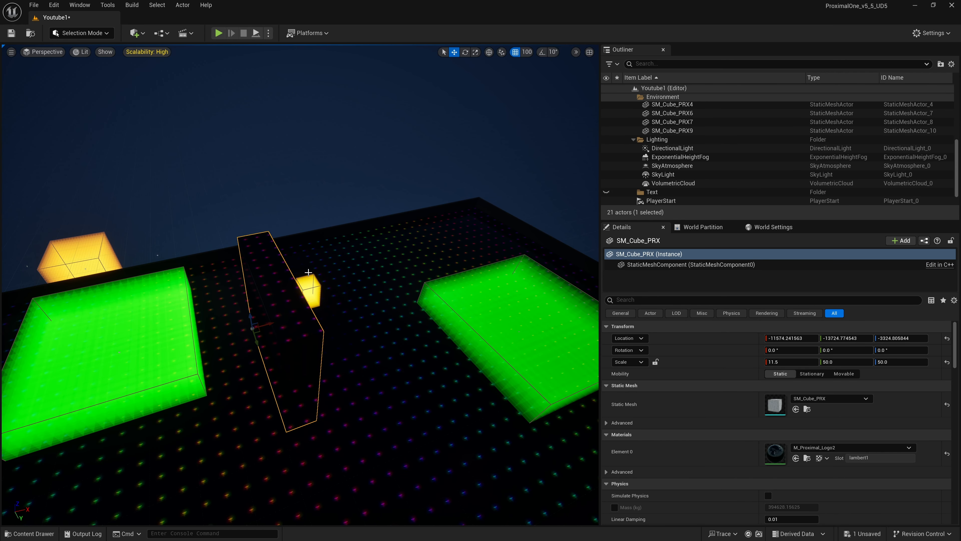
{"action": "left_click_drag", "start_coordinate": [310, 342], "coordinate": [328, 305]}
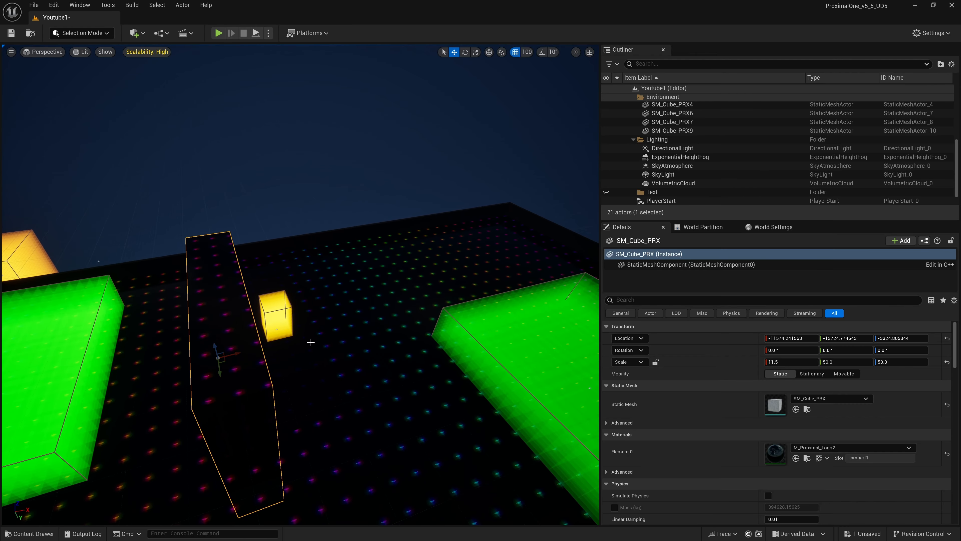
{"action": "left_click_drag", "start_coordinate": [311, 342], "coordinate": [311, 352]}
{"action": "key", "text": "q"}
{"action": "right_click_drag", "start_coordinate": [310, 342], "coordinate": [310, 342]}
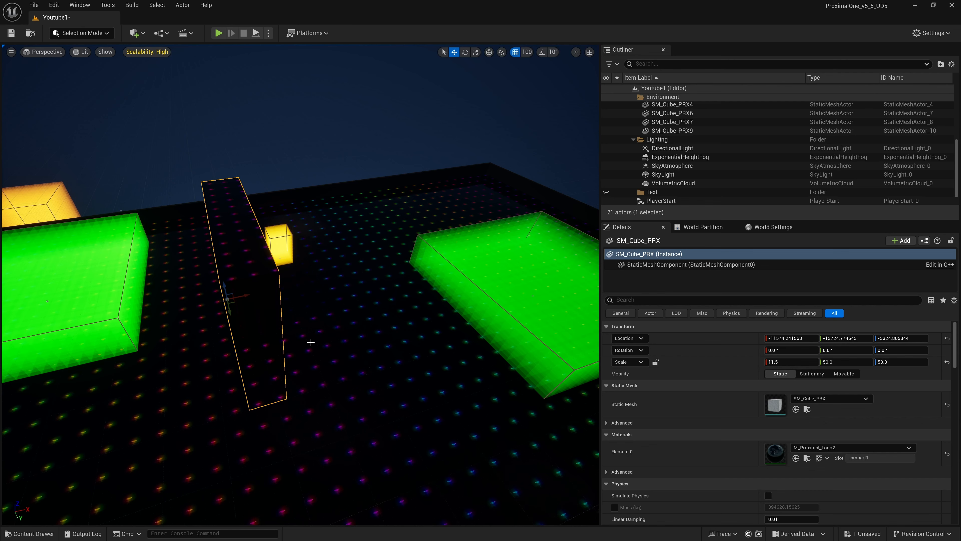
Step: Select BP_Proximal_Audio_Master and read the description of its Nearest Instance Excludes Occluded Instances setting
{"action": "right_click_drag", "start_coordinate": [311, 342], "coordinate": [378, 343]}
{"action": "key", "text": "a"}
{"action": "key", "text": "d"}
{"action": "right_click_drag", "start_coordinate": [240, 312], "coordinate": [250, 280]}
{"action": "left_click", "coordinate": [240, 313]}
{"action": "key", "text": "w"}
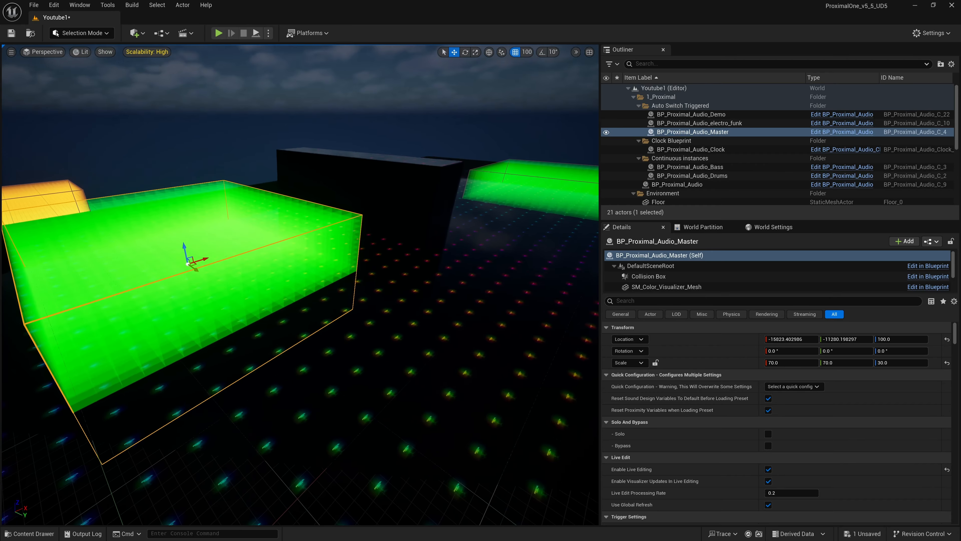
{"action": "right_click_drag", "start_coordinate": [197, 299], "coordinate": [197, 294]}
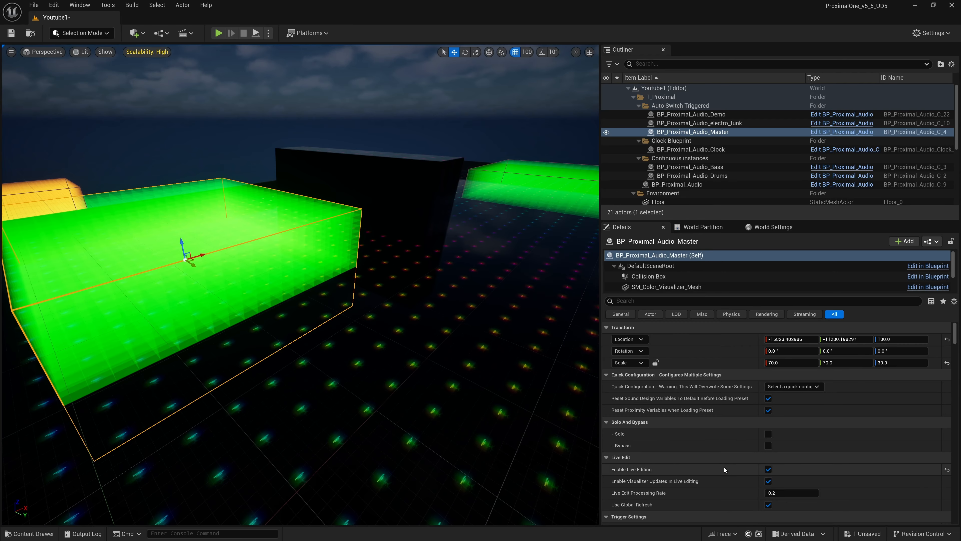
{"action": "scroll", "coordinate": [721, 465], "scroll_direction": "down", "scroll_amount": 9}
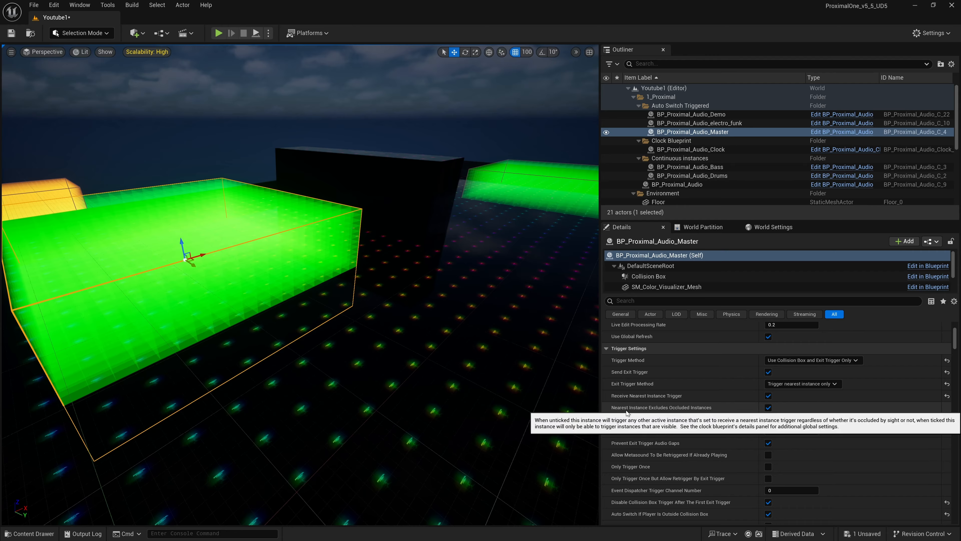
{"action": "mouse_move", "coordinate": [655, 411]}
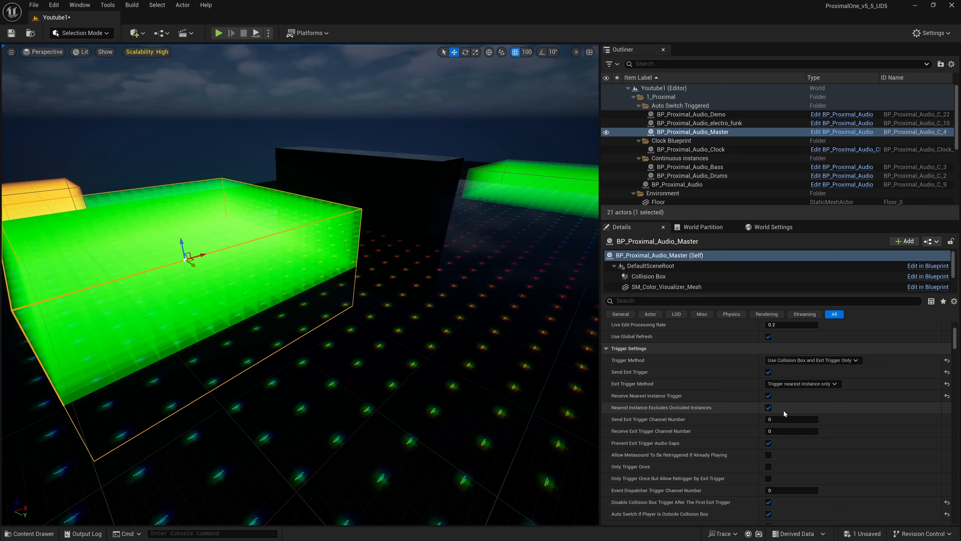
{"action": "mouse_move", "coordinate": [705, 407]}
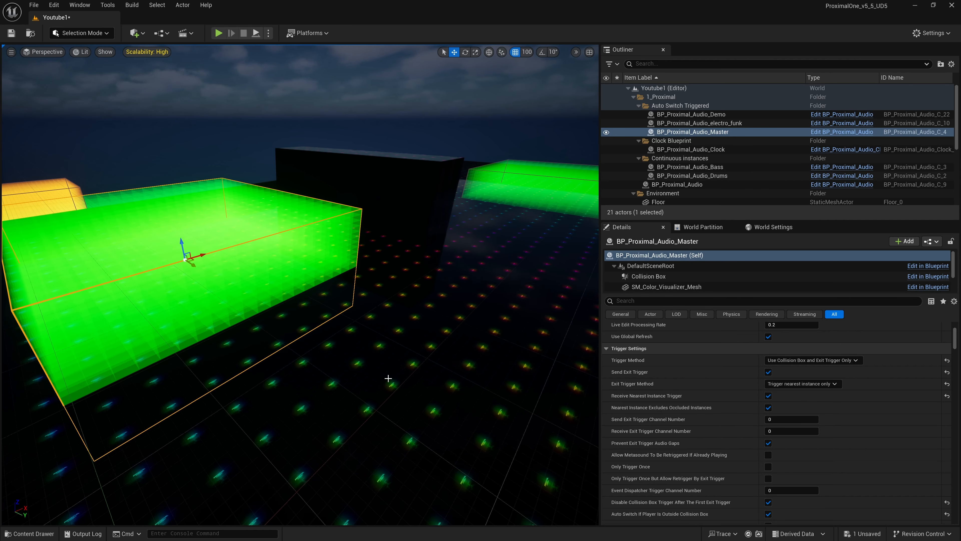
Step: Select BP_Proximal_Audio_Demo and the BP_Proximal_Audio_electro_funk volume behind the wall to examine their trigger settings
{"action": "right_click_drag", "start_coordinate": [389, 378], "coordinate": [412, 365]}
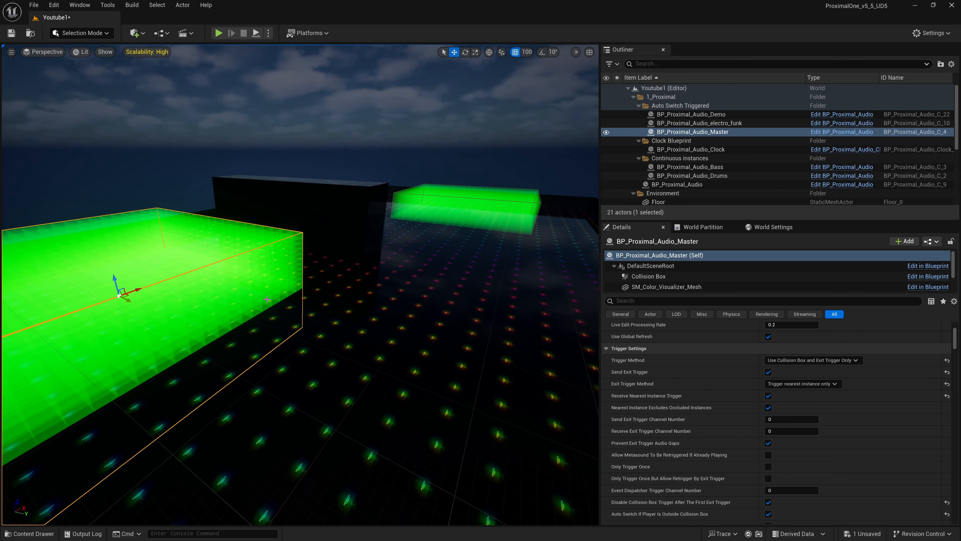
{"action": "left_click", "coordinate": [467, 213]}
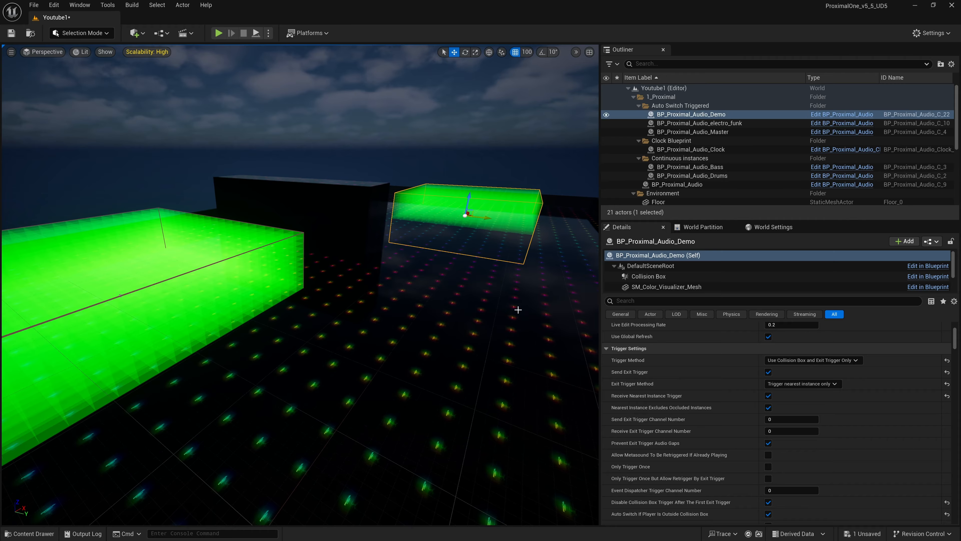
{"action": "key", "text": "w"}
{"action": "right_click_drag", "start_coordinate": [507, 309], "coordinate": [405, 309]}
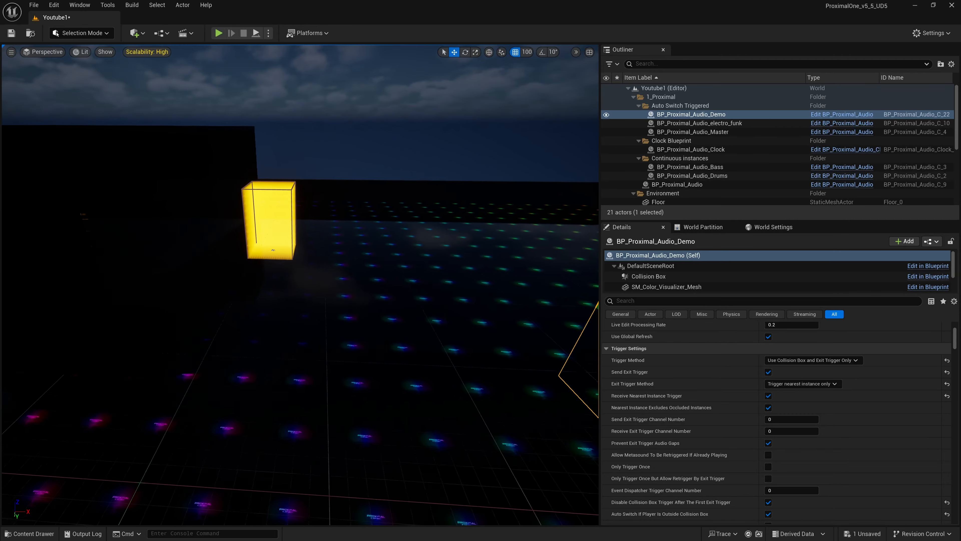
{"action": "key", "text": "d"}
{"action": "left_click", "coordinate": [257, 227]}
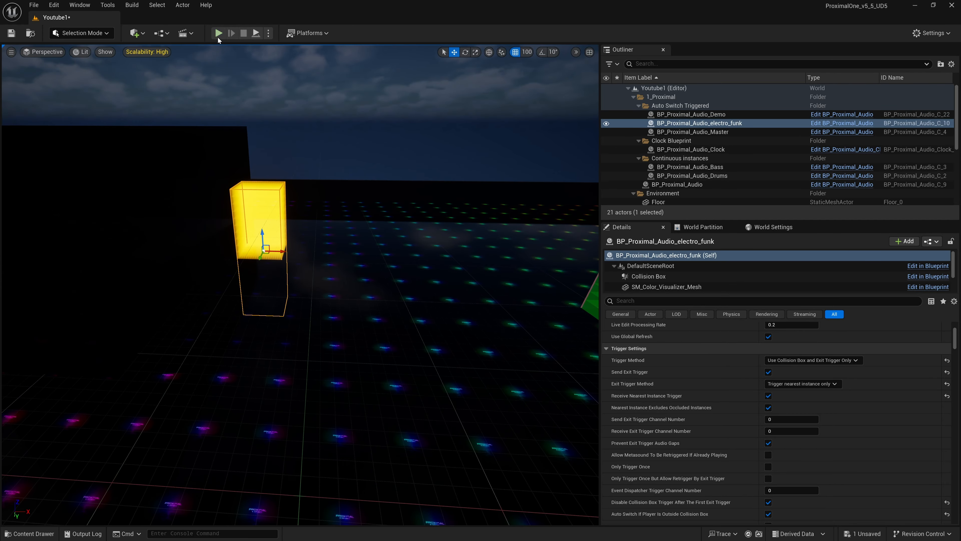
Step: Play-test the nearest-instance triggering by running the character between the volumes and around the black wall, and end the play session
{"action": "left_click", "coordinate": [219, 33]}
{"action": "key", "text": "w"}
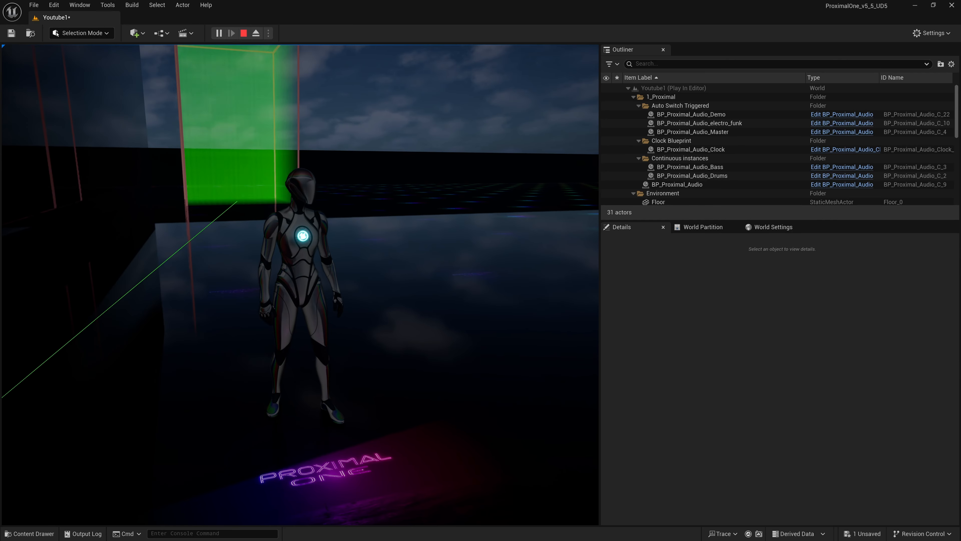
{"action": "key", "text": "d"}
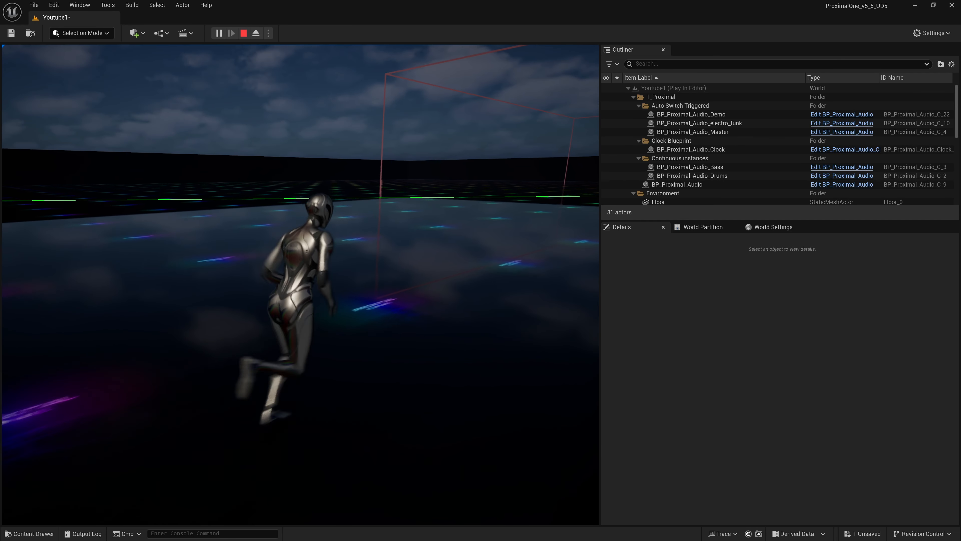
{"action": "key", "text": "s"}
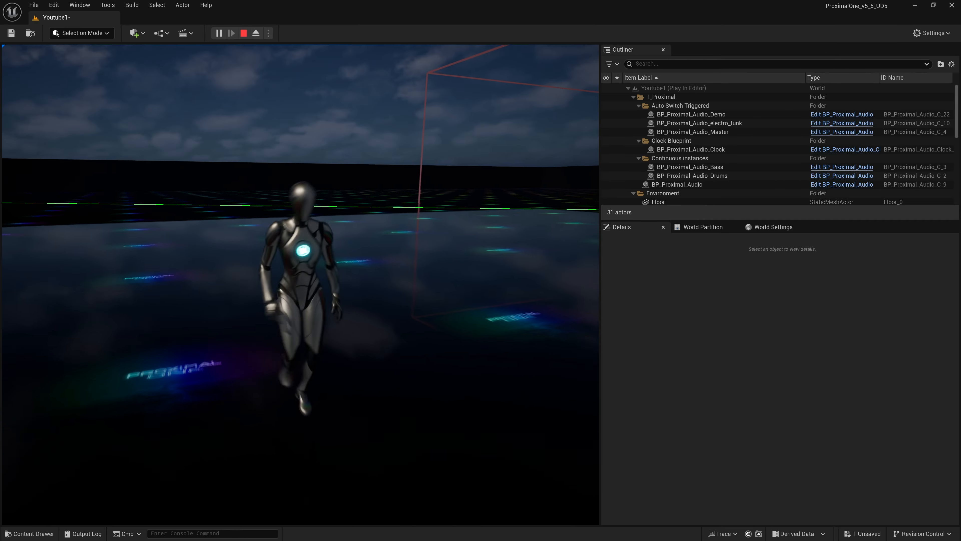
{"action": "key", "text": "d"}
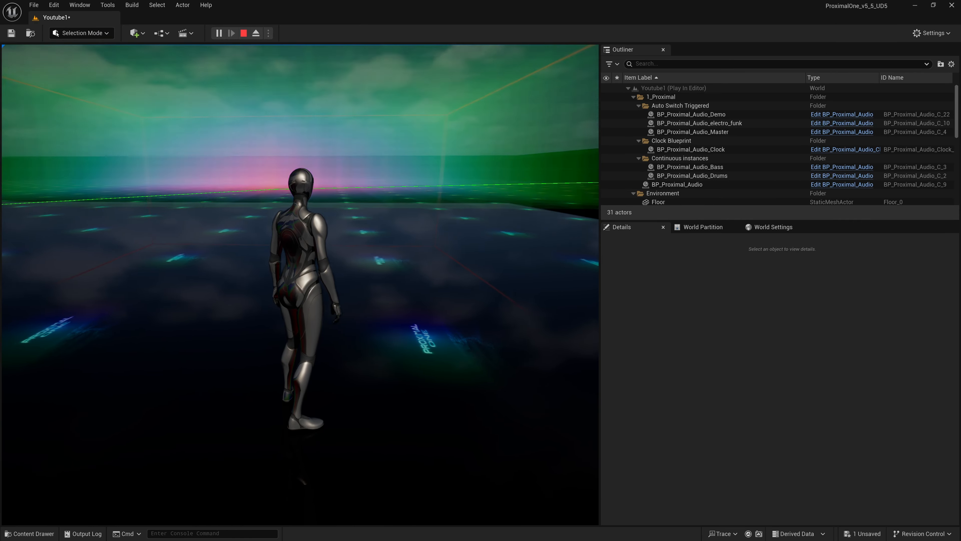
{"action": "key", "text": "w"}
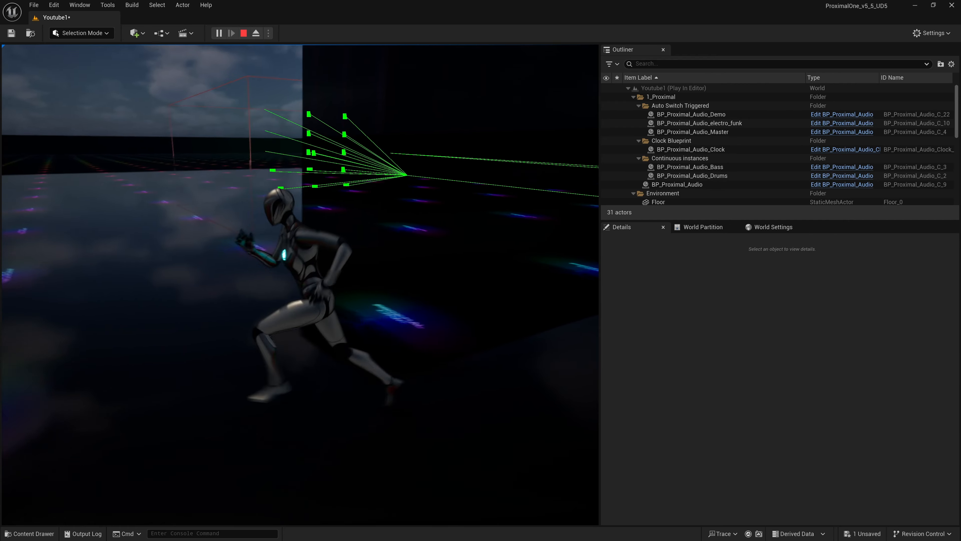
{"action": "key", "text": "w"}
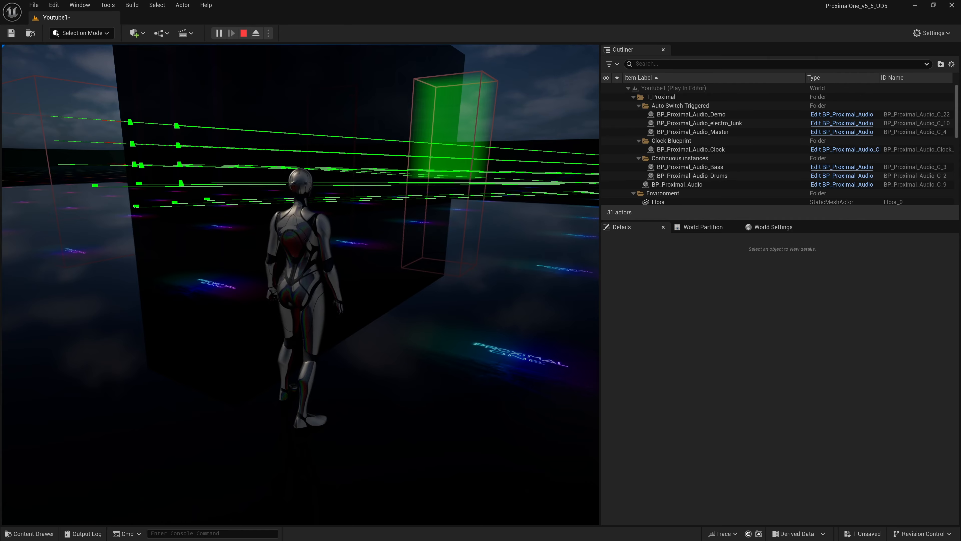
{"action": "key", "text": "Escape"}
Step: Select BP_Proximal_Audio_Clock, enlarge its details area and examine the Nearest Instance Triggering Global Options
{"action": "left_click_drag", "start_coordinate": [273, 330], "coordinate": [409, 375], "text": "alt"}
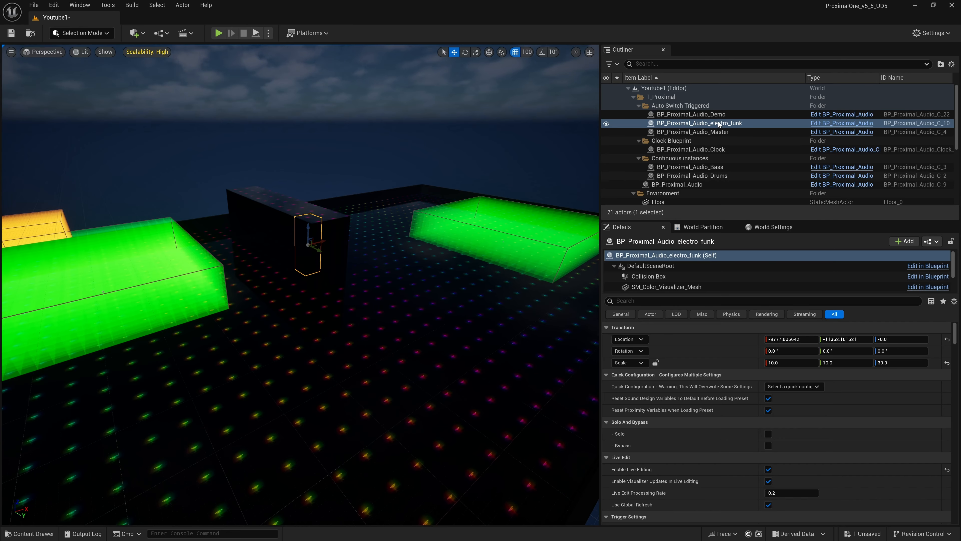
{"action": "left_click", "coordinate": [676, 150]}
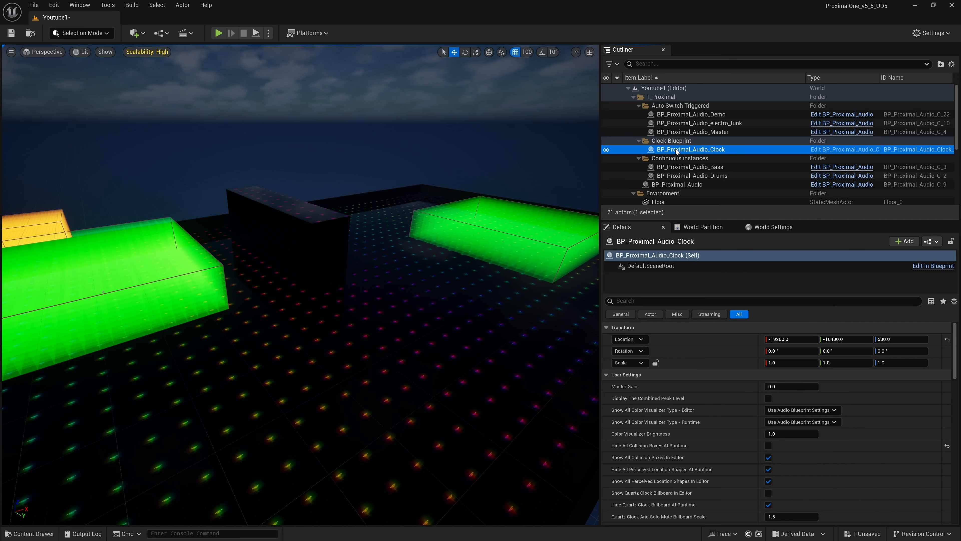
{"action": "scroll", "coordinate": [745, 450], "scroll_direction": "down", "scroll_amount": 3}
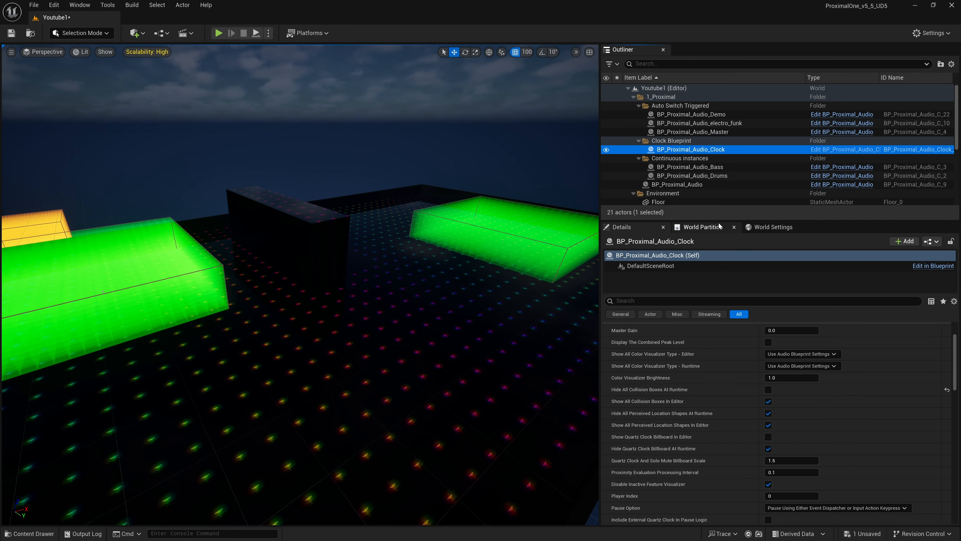
{"action": "left_click_drag", "start_coordinate": [721, 219], "coordinate": [720, 111]}
{"action": "scroll", "coordinate": [732, 340], "scroll_direction": "down", "scroll_amount": 5}
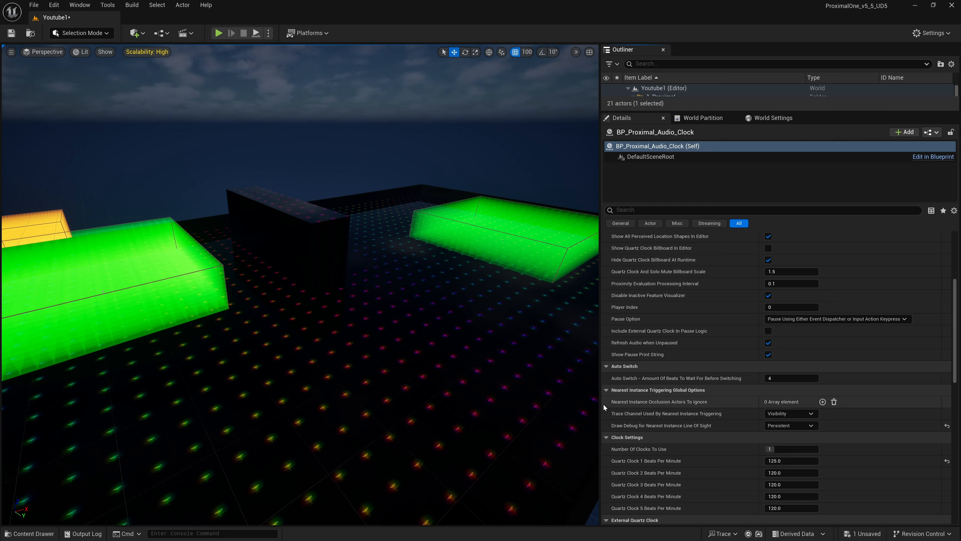
{"action": "mouse_move", "coordinate": [658, 403]}
{"action": "mouse_move", "coordinate": [617, 428]}
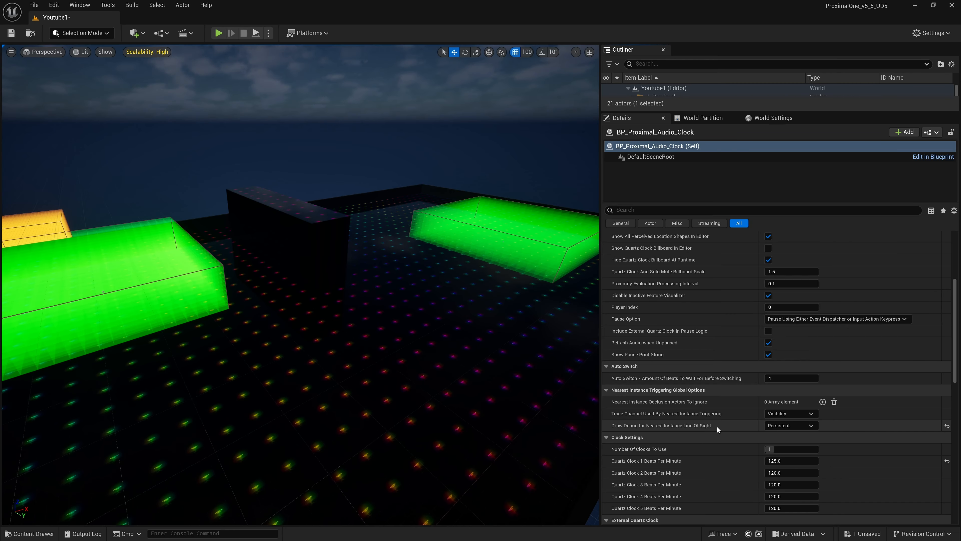
Step: Switch the clock's Draw Debug for Nearest Instance Line Of Sight to None and back to Persistent
{"action": "left_click", "coordinate": [813, 427]}
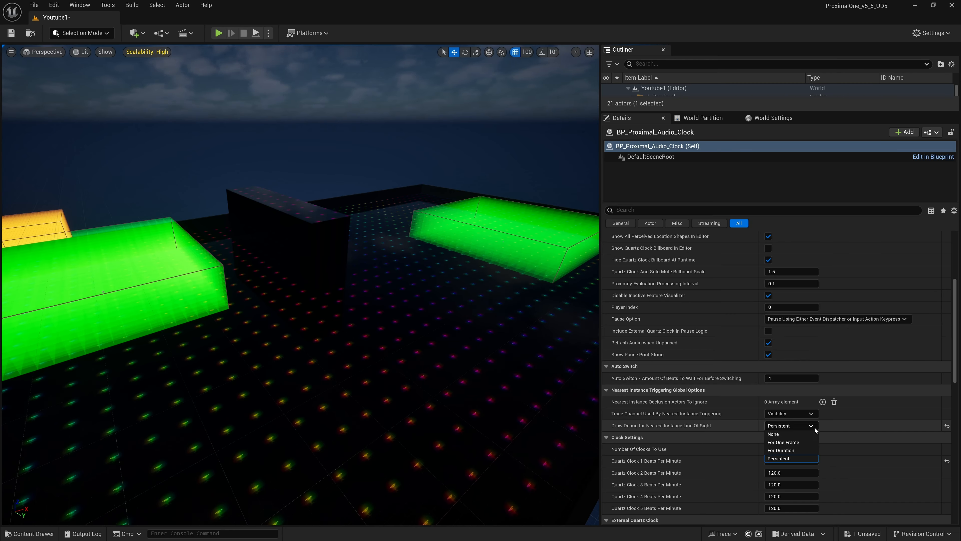
{"action": "left_click", "coordinate": [780, 434]}
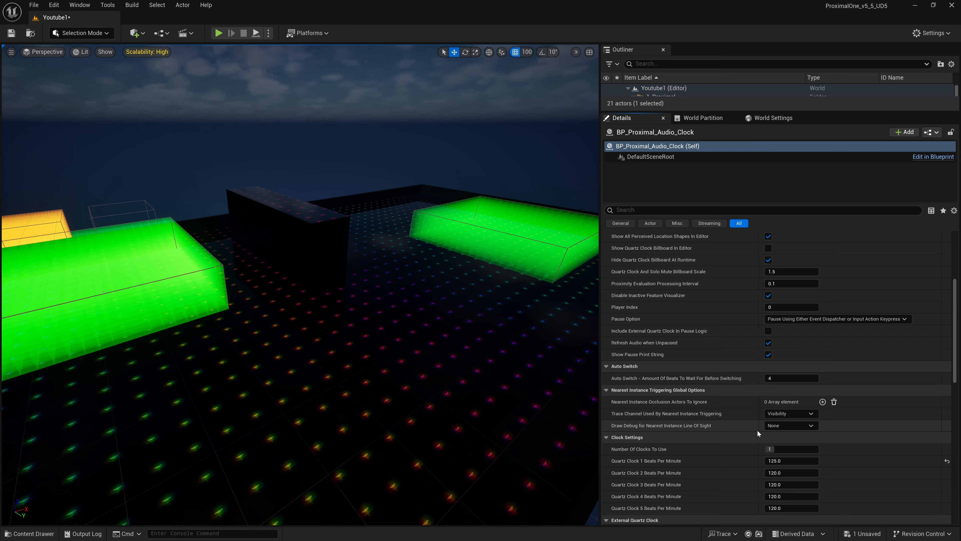
{"action": "left_click", "coordinate": [814, 426]}
{"action": "left_click", "coordinate": [783, 458]}
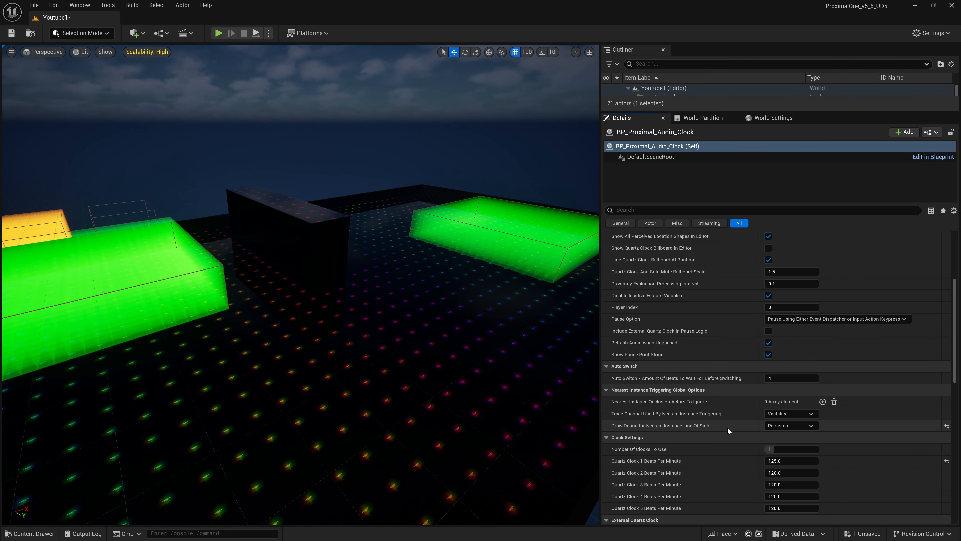
Step: Start a play session and move the character out of the starting volume beside the black wall to examine the line-of-sight debug traces
{"action": "left_click", "coordinate": [218, 33]}
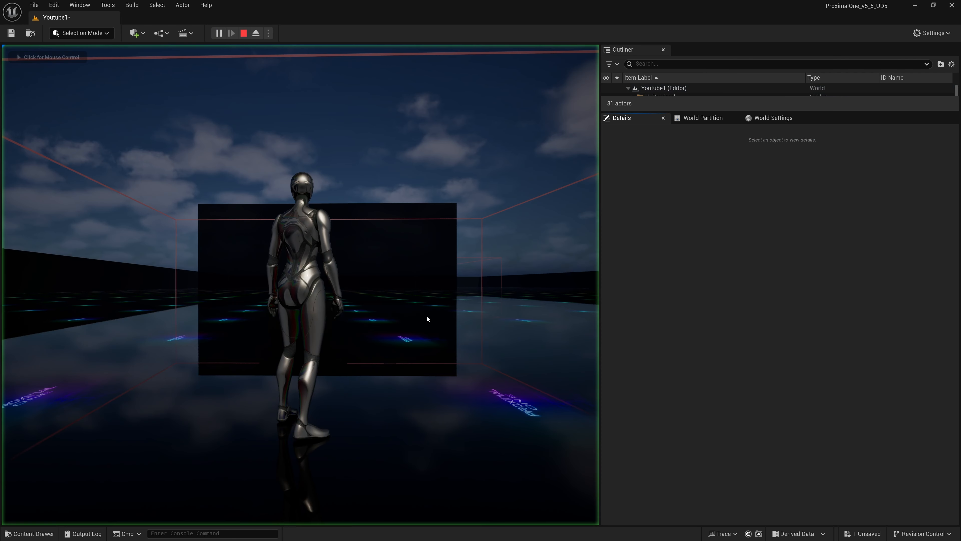
{"action": "left_click", "coordinate": [428, 319]}
{"action": "key", "text": "w"}
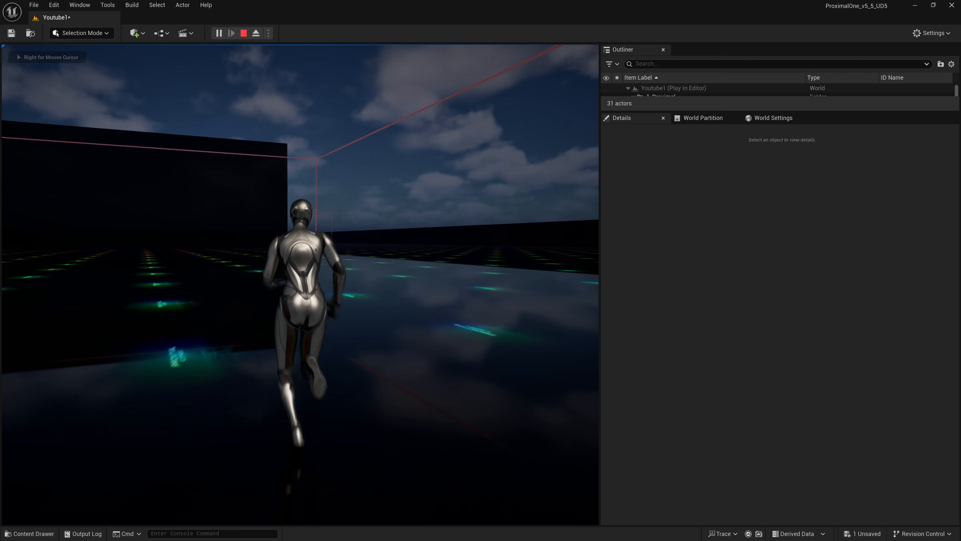
{"action": "key", "text": "d"}
{"action": "key", "text": "w"}
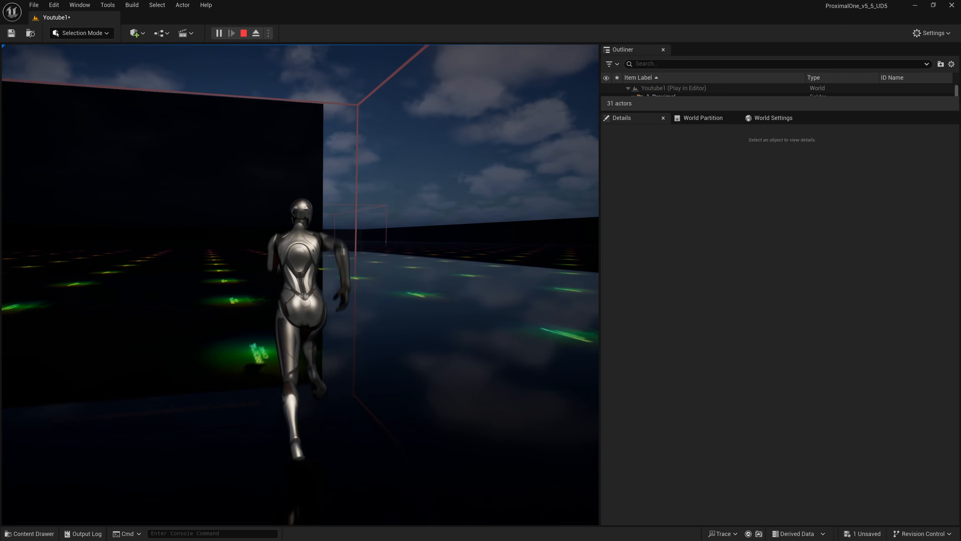
{"action": "key", "text": "d"}
{"action": "key", "text": "d"}
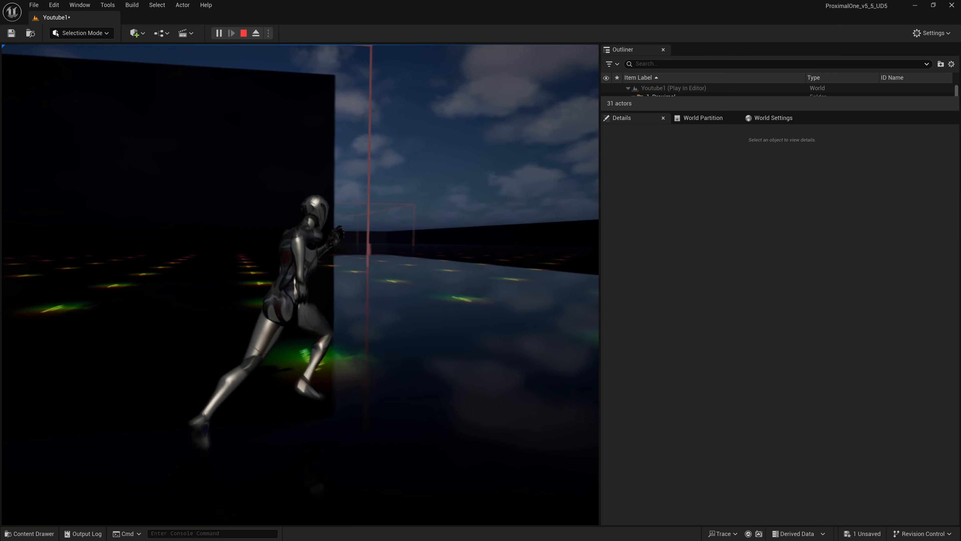
{"action": "key", "text": "d"}
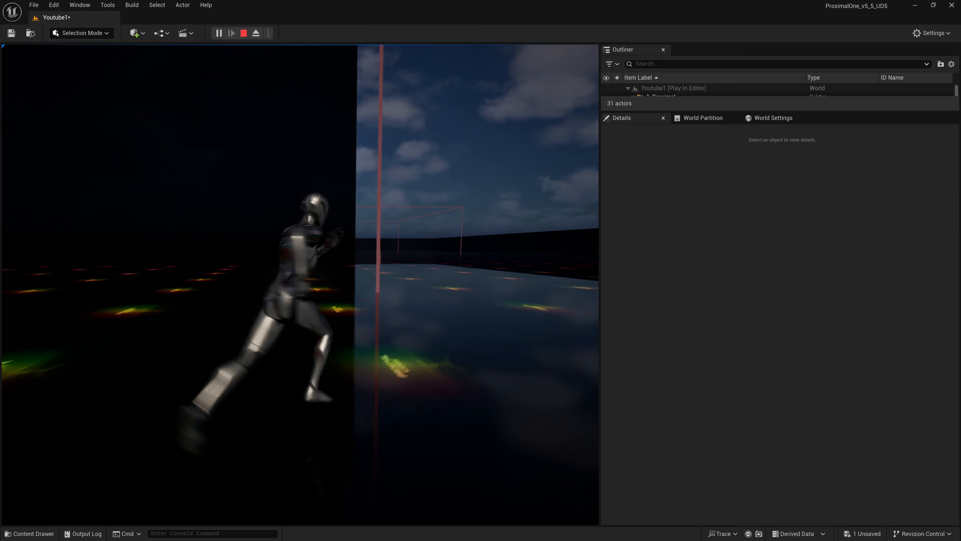
{"action": "key", "text": "d"}
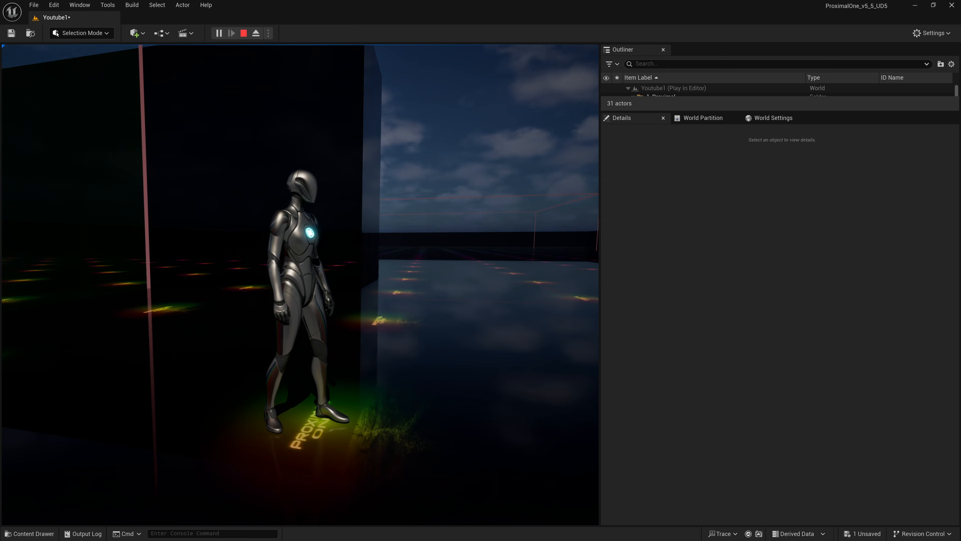
{"action": "key", "text": "d"}
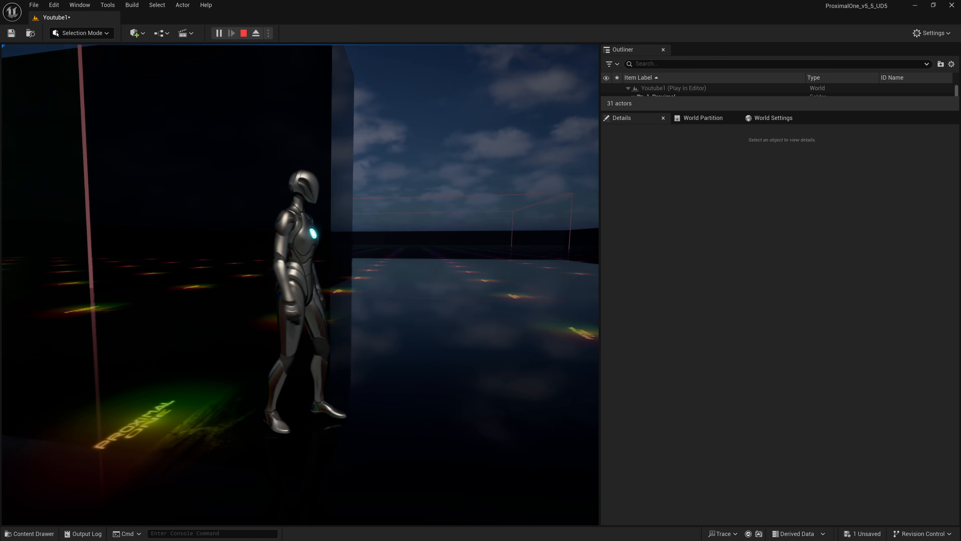
{"action": "key", "text": "d"}
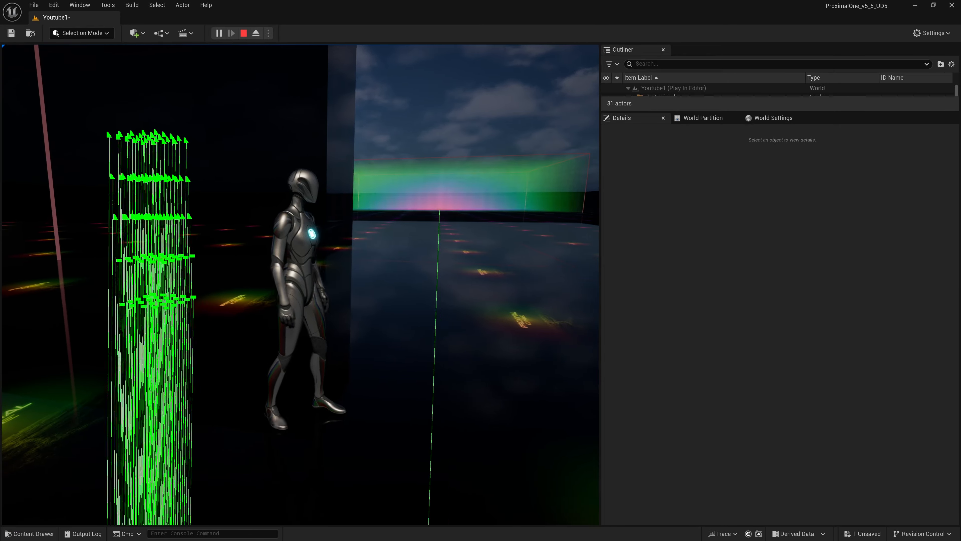
Step: Run the character past the end of the black wall to examine the debug traces around the small volume behind it
{"action": "key", "text": "w"}
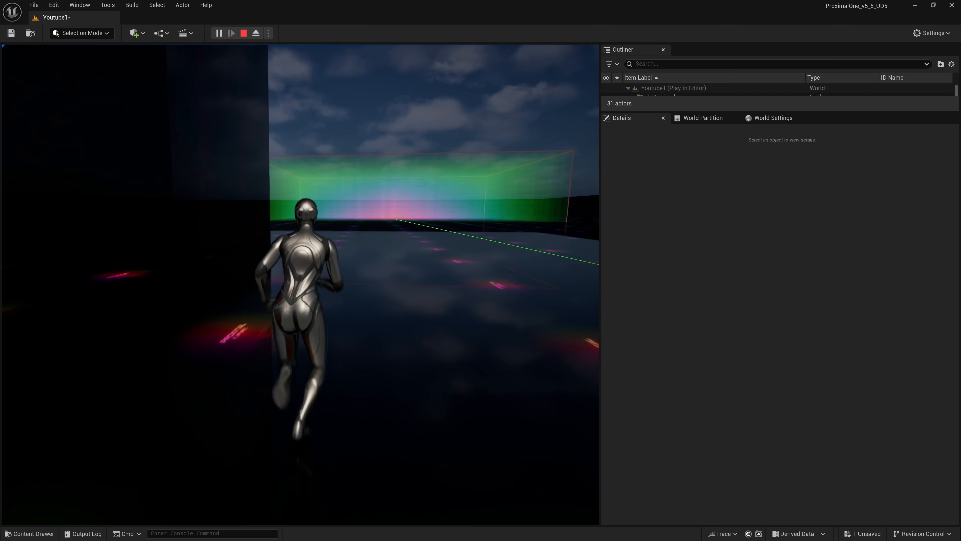
{"action": "key", "text": "d"}
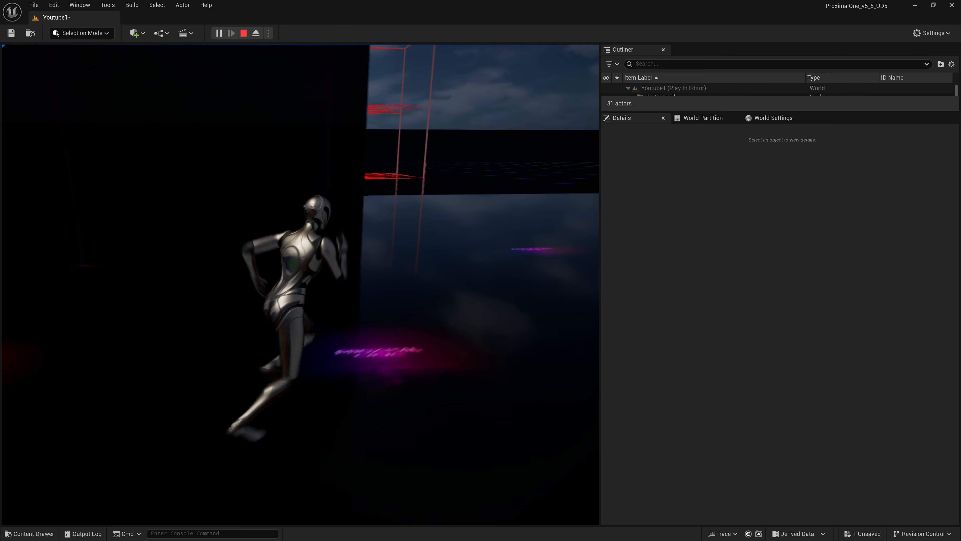
{"action": "key", "text": "w"}
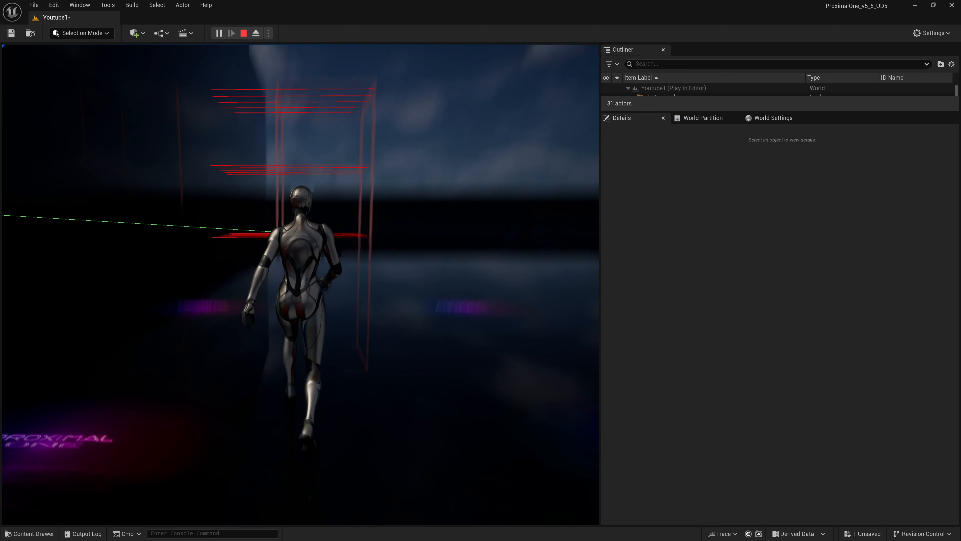
{"action": "key", "text": "d"}
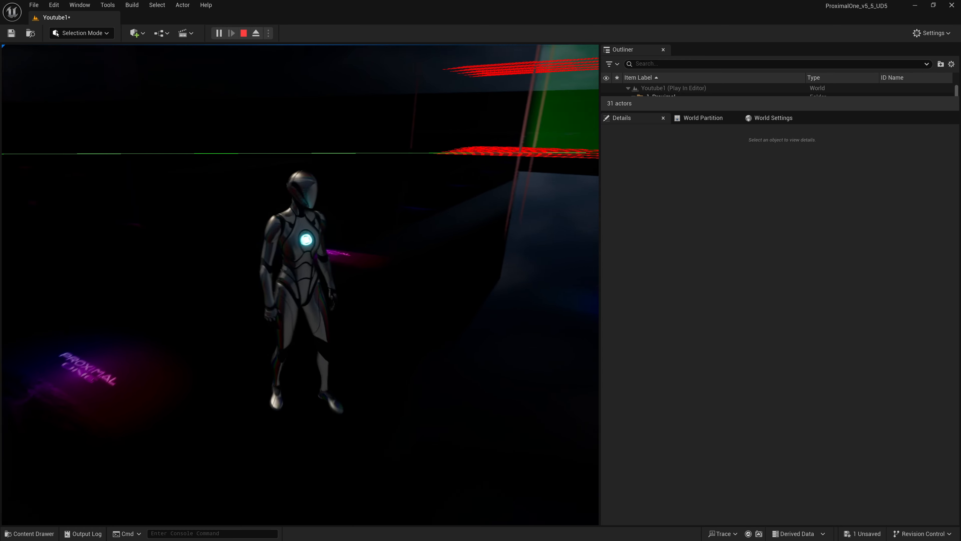
{"action": "key", "text": "s"}
{"action": "key", "text": "w"}
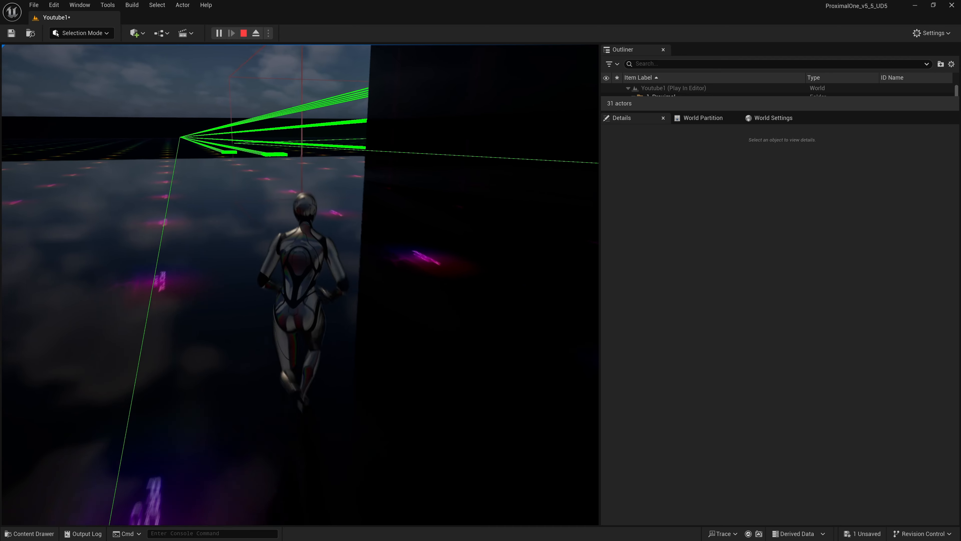
Step: Run the character back along the black wall towards the starting volume while watching the line-of-sight traces
{"action": "key", "text": "s"}
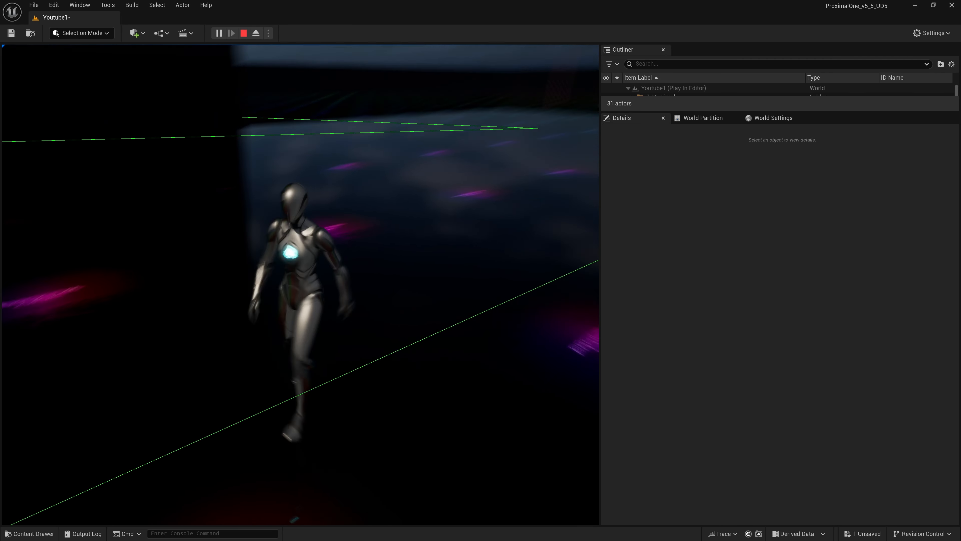
{"action": "key", "text": "a"}
{"action": "key", "text": "s"}
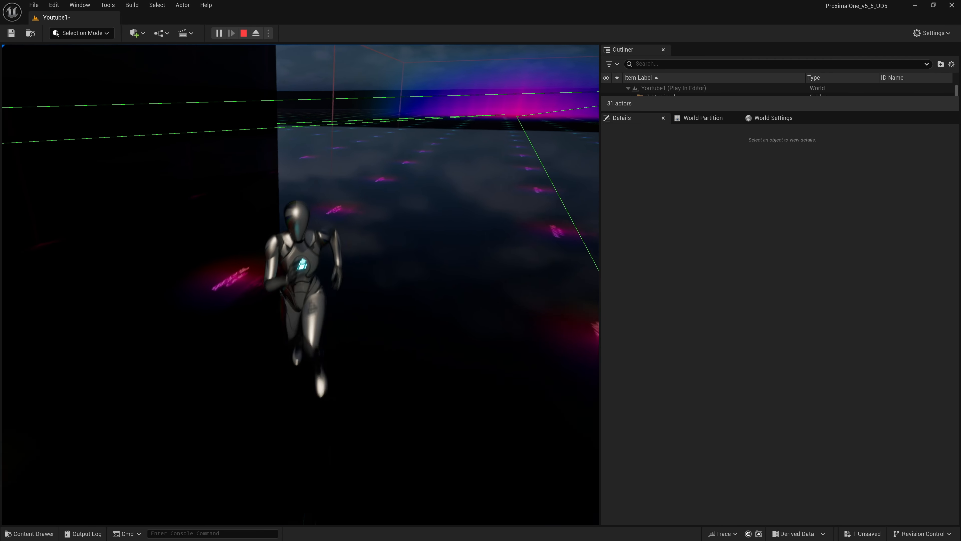
{"action": "key", "text": "a"}
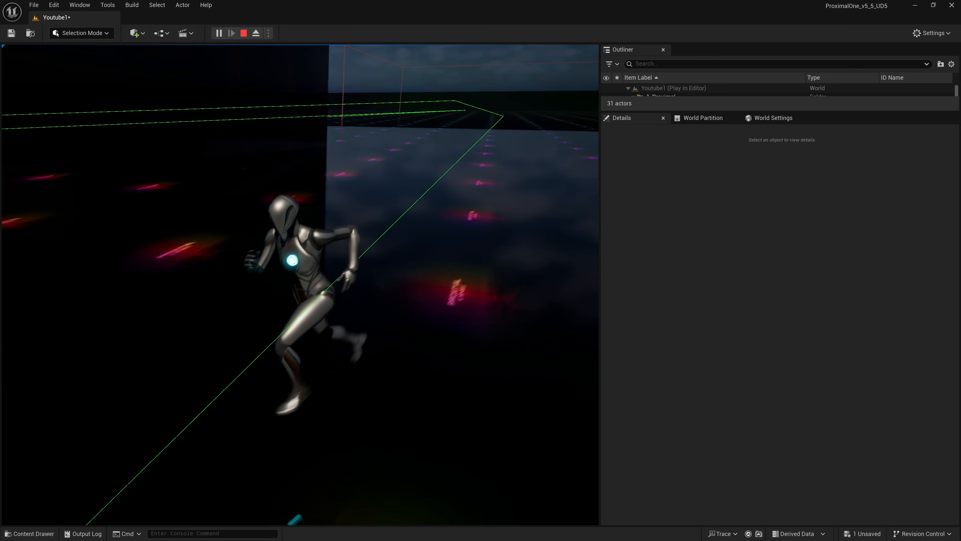
{"action": "key", "text": "a"}
{"action": "key", "text": "s"}
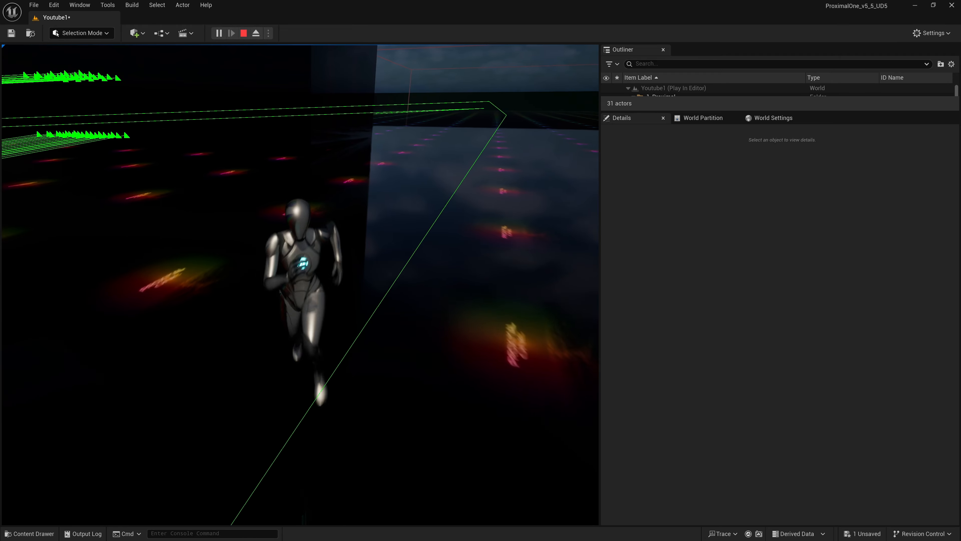
Step: Move the character around the starting volume's edge beside the wall to compare the new debug traces with the earlier ones
{"action": "key", "text": "d"}
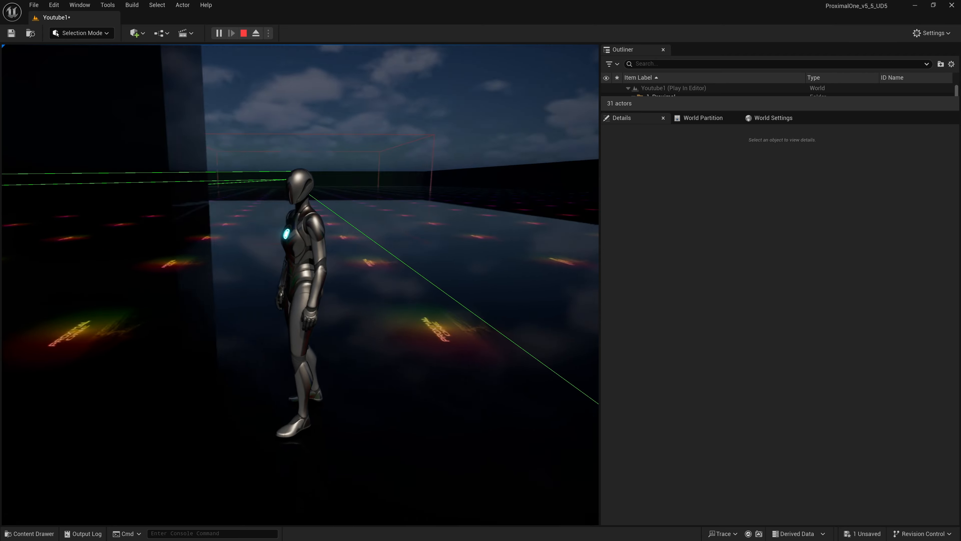
{"action": "key", "text": "s"}
{"action": "key", "text": "a"}
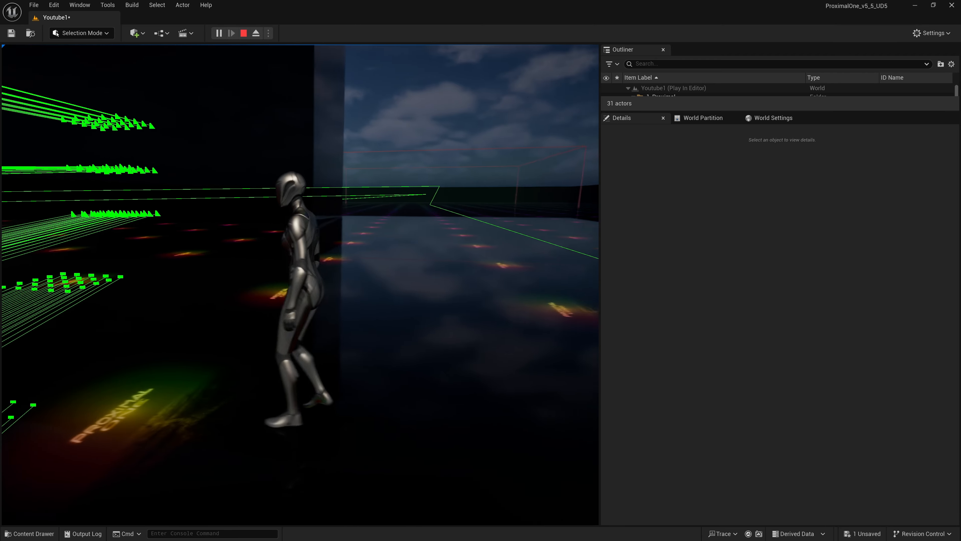
{"action": "key", "text": "w"}
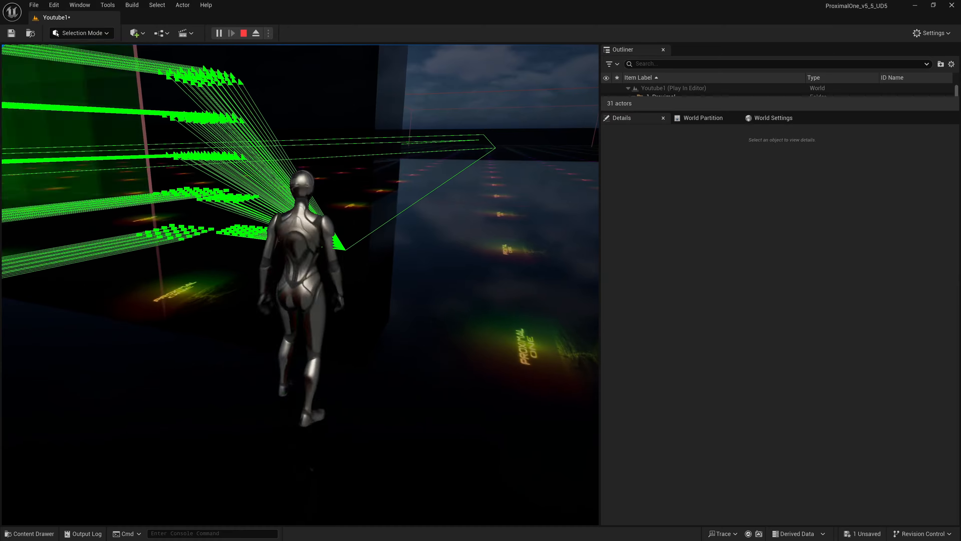
{"action": "key", "text": "w"}
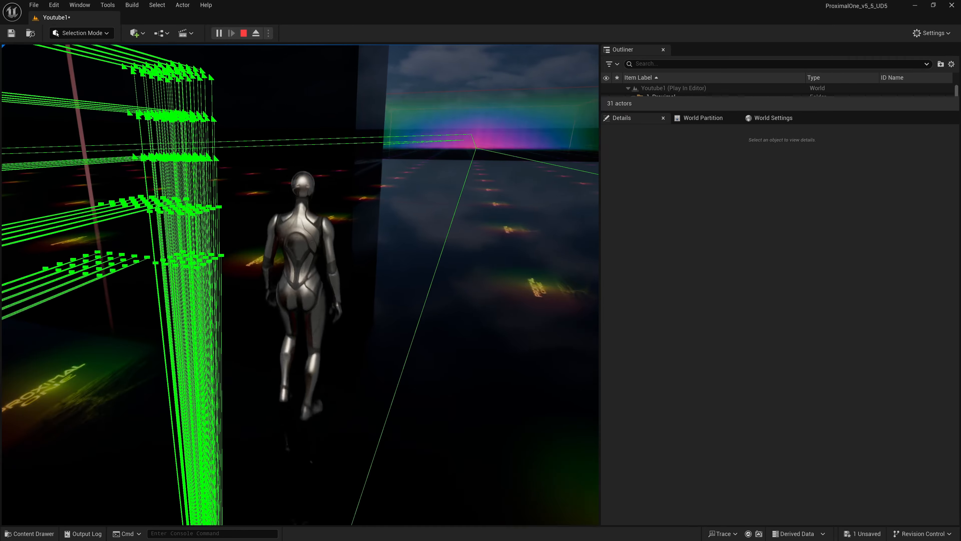
Step: Move the character out beside the volumes to view the line-of-sight traces from the side, and end the play session
{"action": "key", "text": "s"}
{"action": "key", "text": "w"}
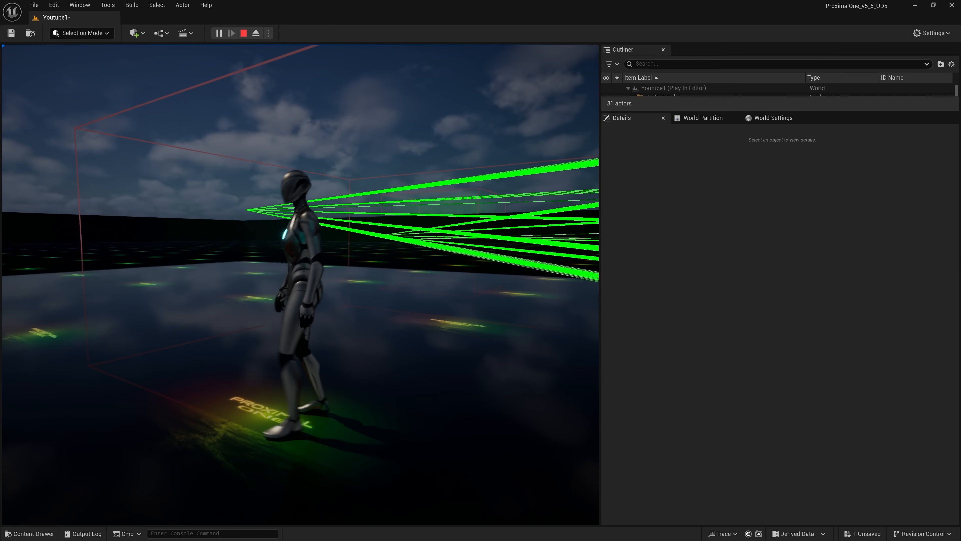
{"action": "key", "text": "a"}
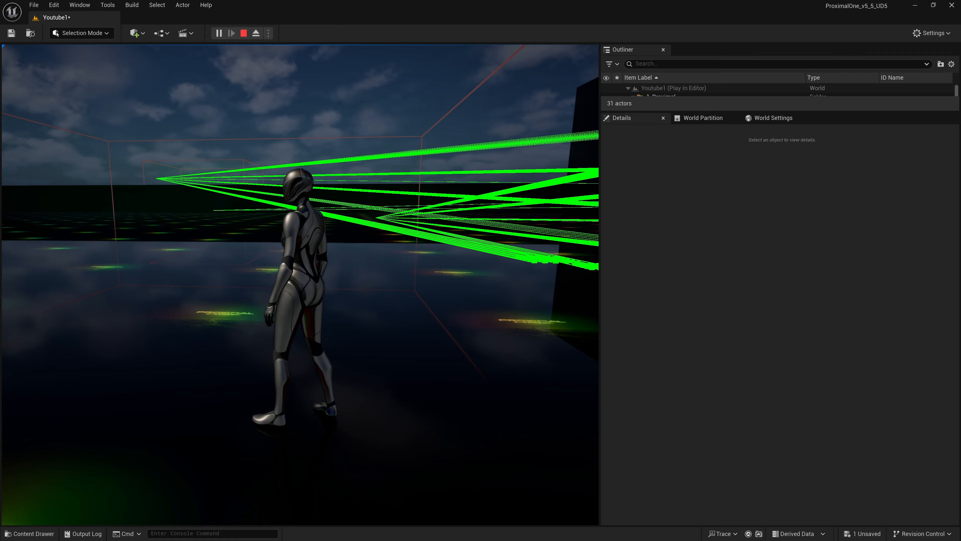
{"action": "key", "text": "Escape"}
Step: Select the BP_Proximal_Audio_Clock actor and show its Nearest Instance Triggering Global Options
{"action": "key", "text": "s"}
{"action": "right_click_drag", "start_coordinate": [208, 373], "coordinate": [339, 364]}
{"action": "key", "text": "a"}
{"action": "key", "text": "s"}
{"action": "key", "text": "w"}
{"action": "key", "text": "d"}
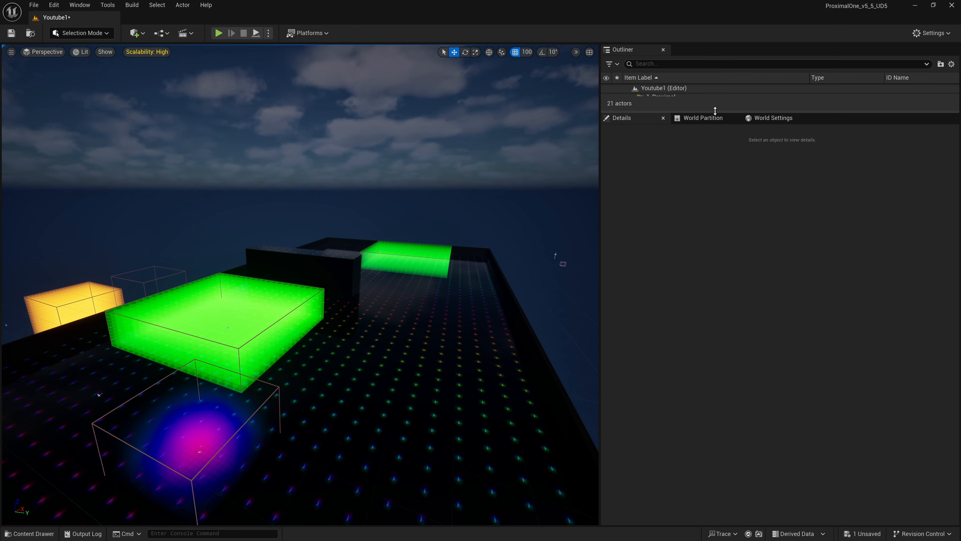
{"action": "left_click_drag", "start_coordinate": [715, 110], "coordinate": [715, 299]}
{"action": "scroll", "coordinate": [697, 186], "scroll_direction": "down", "scroll_amount": 2}
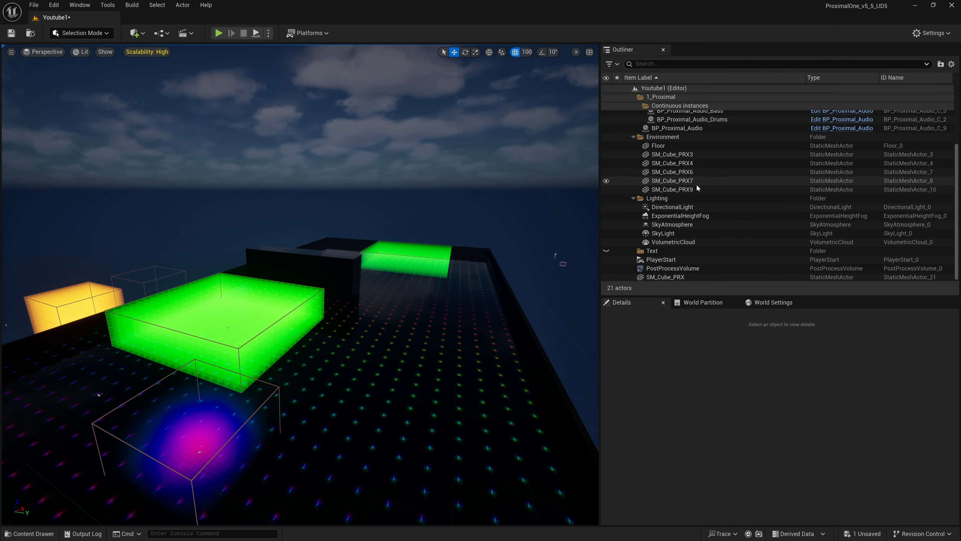
{"action": "scroll", "coordinate": [696, 184], "scroll_direction": "up", "scroll_amount": 3}
{"action": "left_click", "coordinate": [698, 149]}
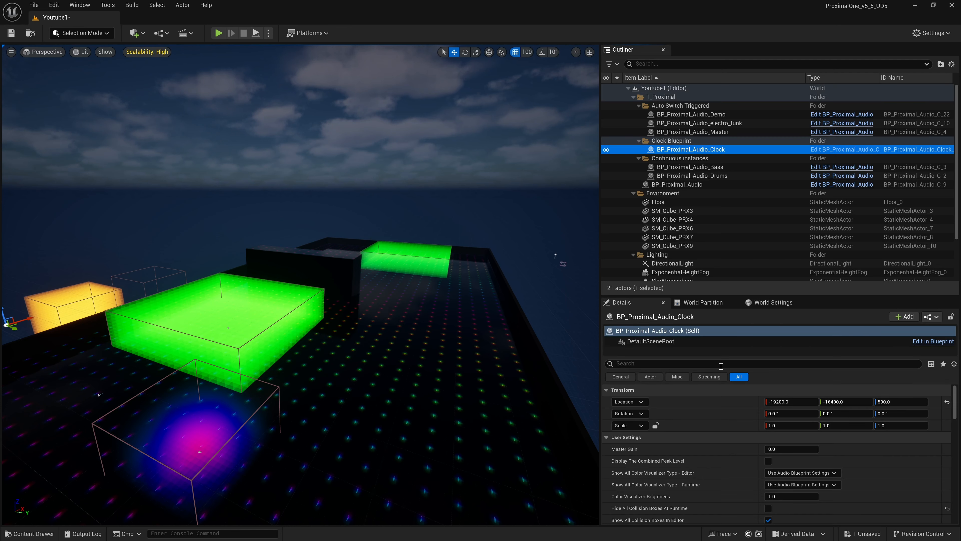
{"action": "left_click_drag", "start_coordinate": [719, 295], "coordinate": [719, 128]}
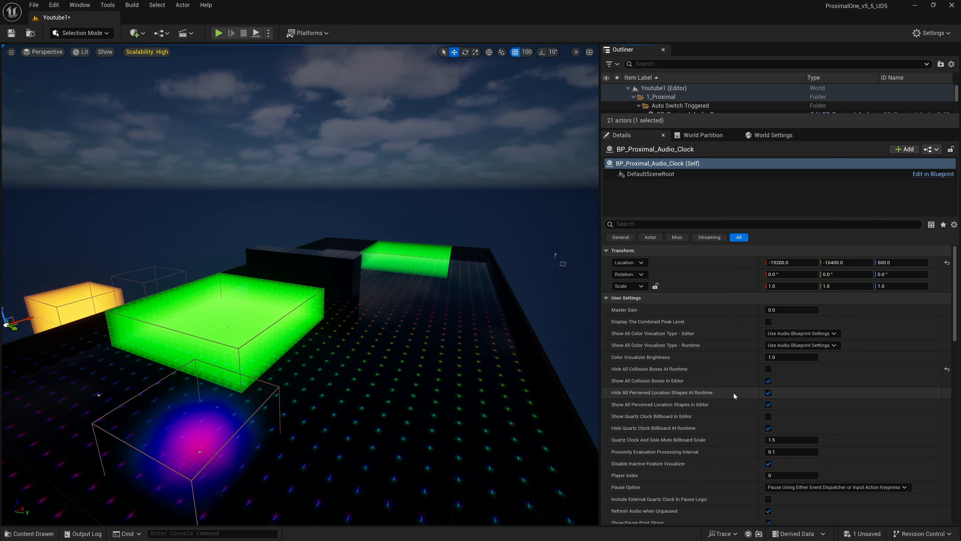
{"action": "scroll", "coordinate": [733, 392], "scroll_direction": "down", "scroll_amount": 5}
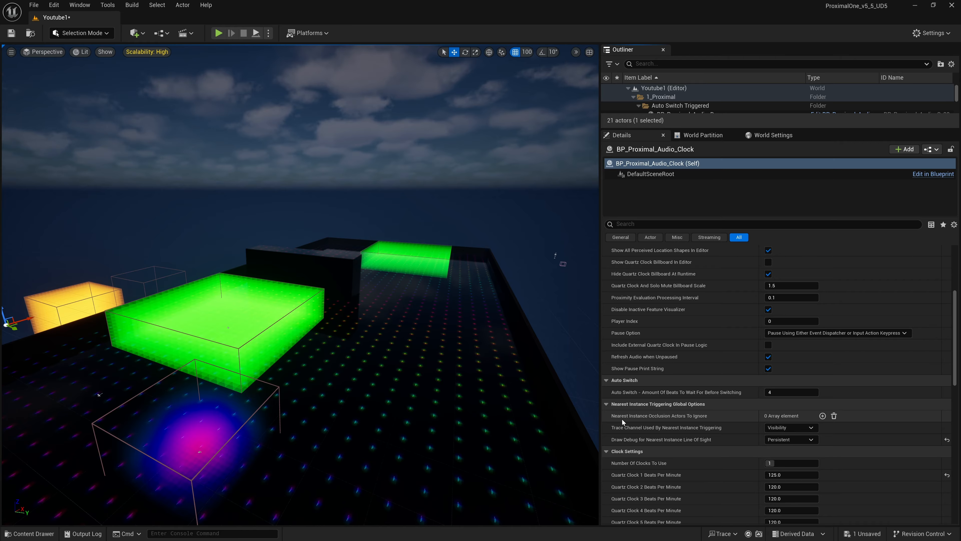
Step: Add an element to Nearest Instance Occlusion Actors To Ignore and pick the SM_Cube_PRX wall from the level for it
{"action": "mouse_move", "coordinate": [664, 417]}
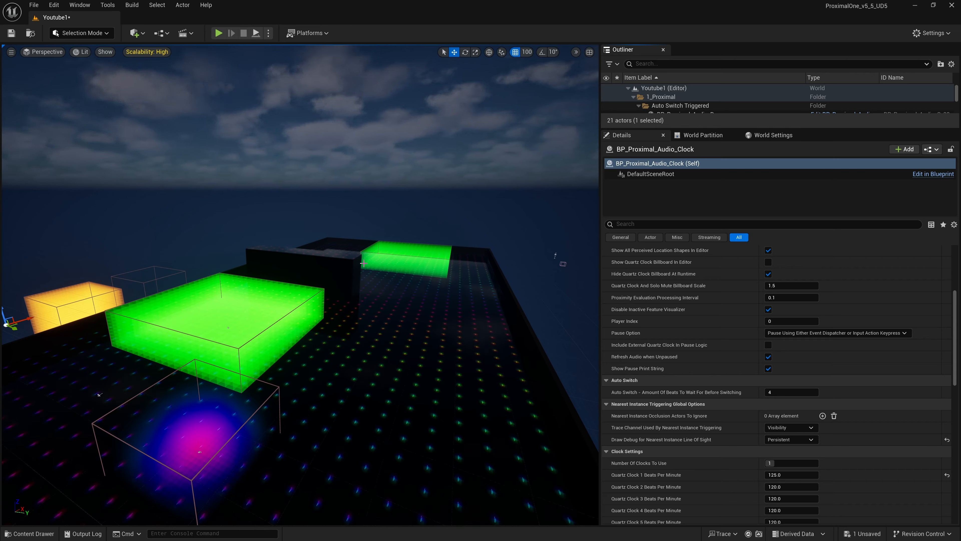
{"action": "left_click", "coordinate": [823, 415]}
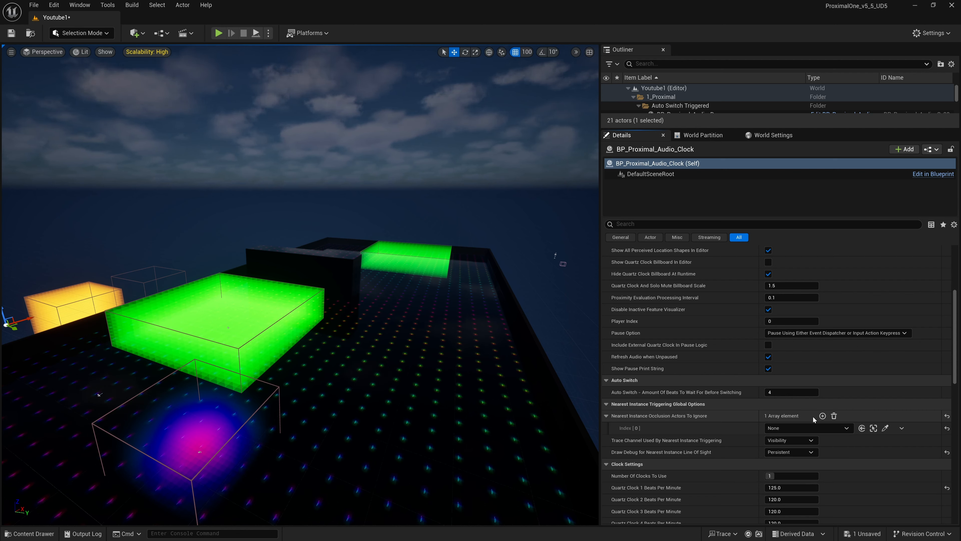
{"action": "left_click", "coordinate": [886, 429]}
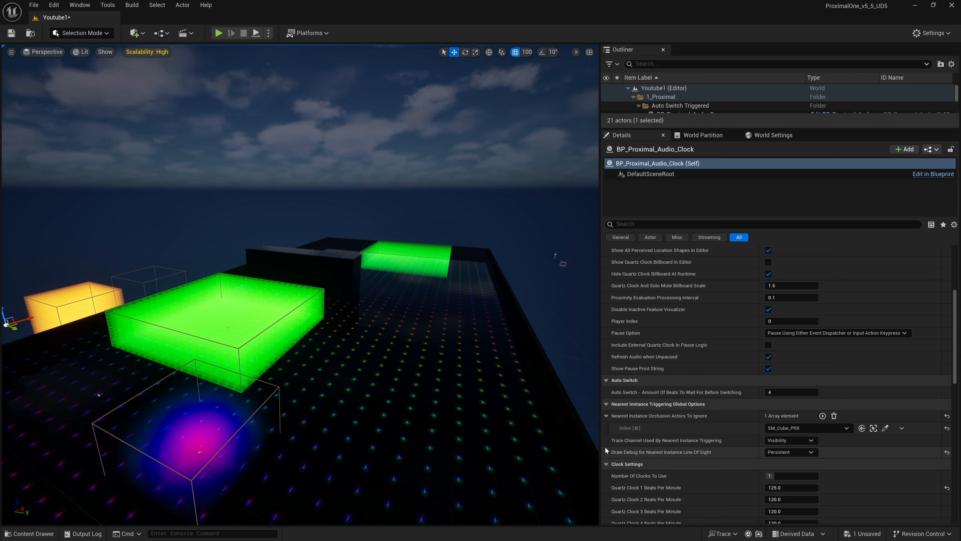
Step: Examine the channel options available for Trace Channel Used By Nearest Instance Triggering, keeping Visibility
{"action": "mouse_move", "coordinate": [620, 443]}
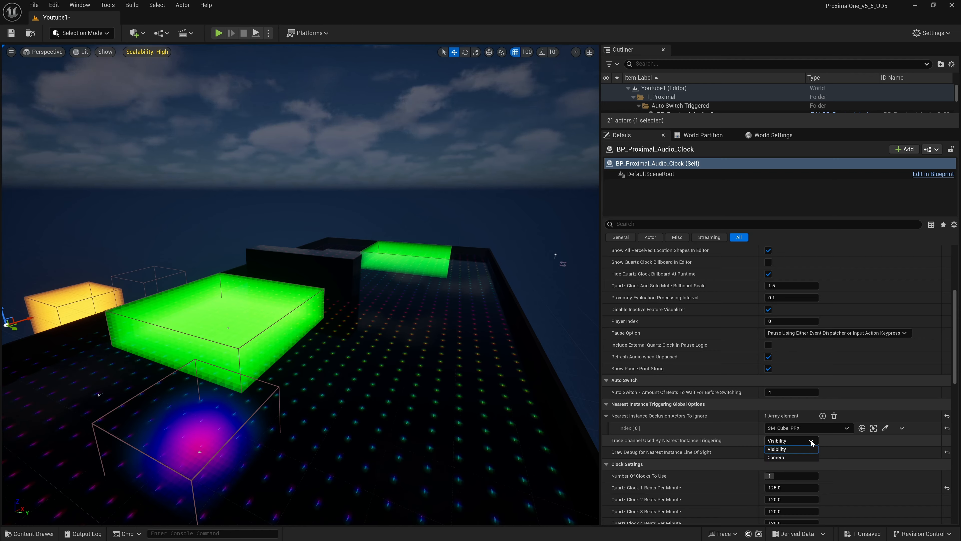
{"action": "left_click", "coordinate": [783, 440]}
{"action": "left_click", "coordinate": [759, 441]}
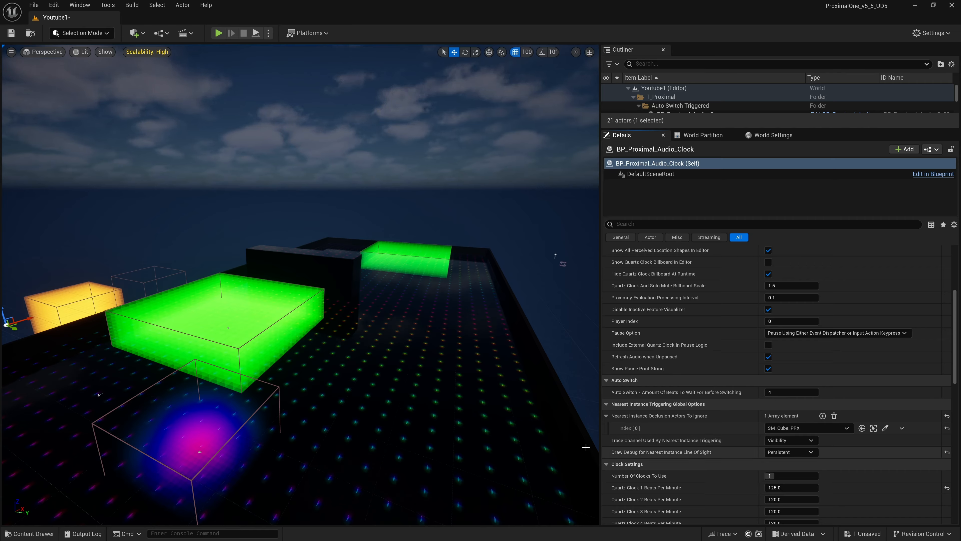
{"action": "left_click", "coordinate": [810, 440]}
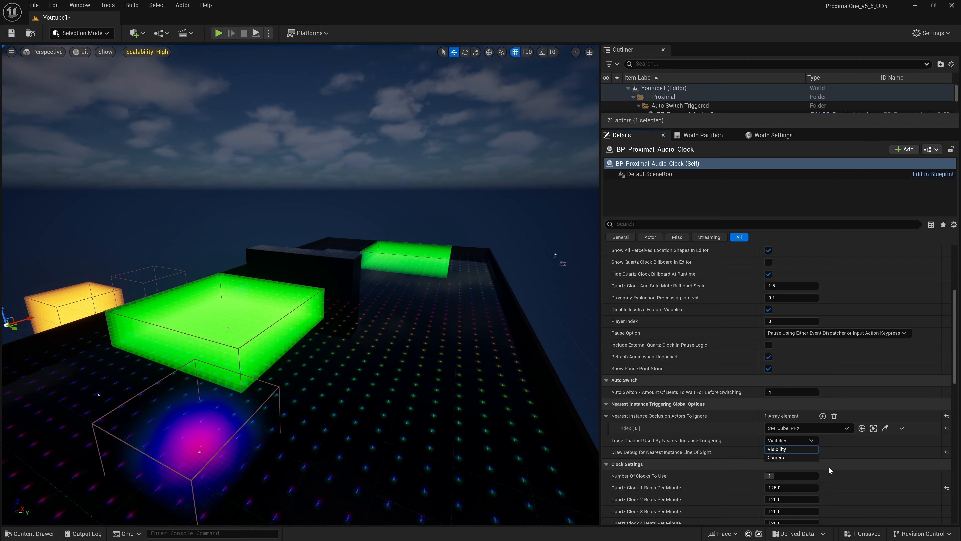
{"action": "left_click", "coordinate": [728, 442]}
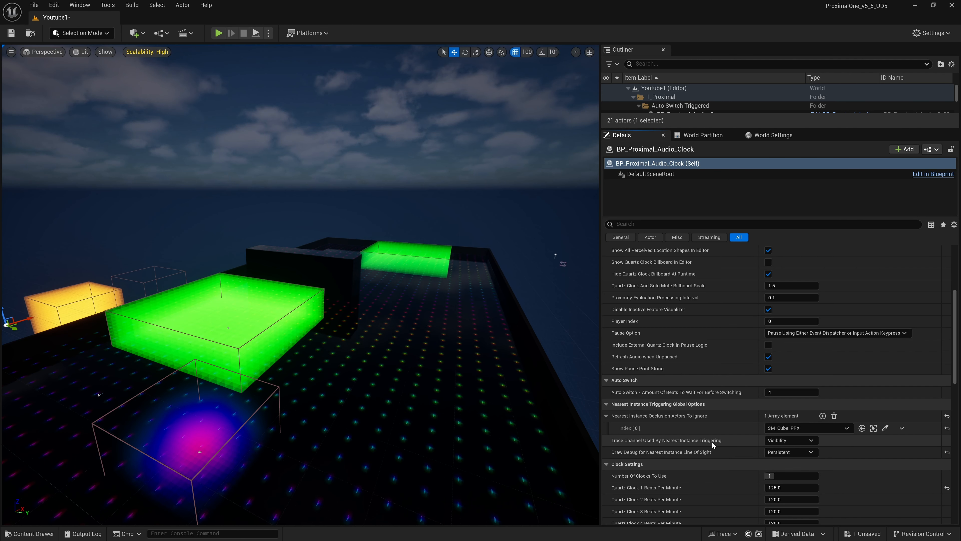
{"action": "left_click", "coordinate": [810, 440]}
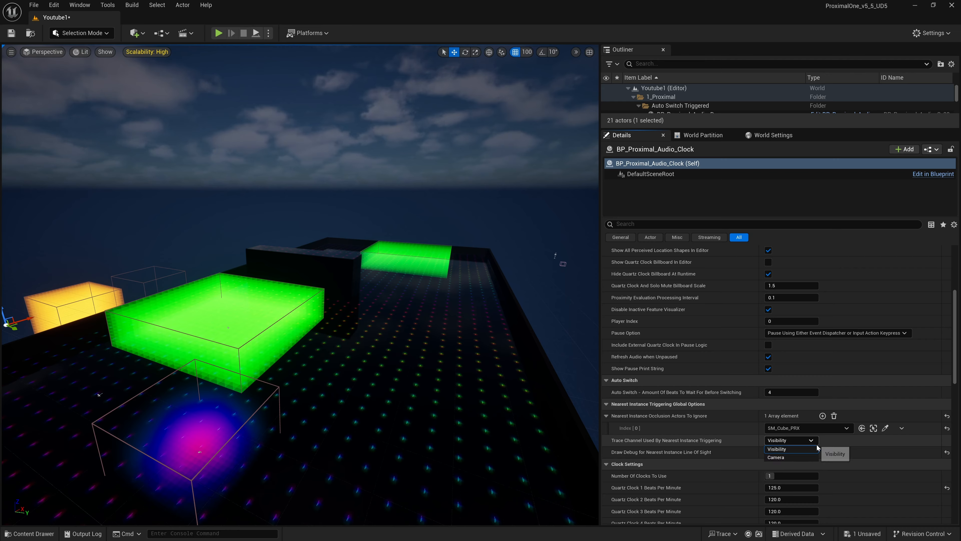
{"action": "left_click", "coordinate": [741, 442]}
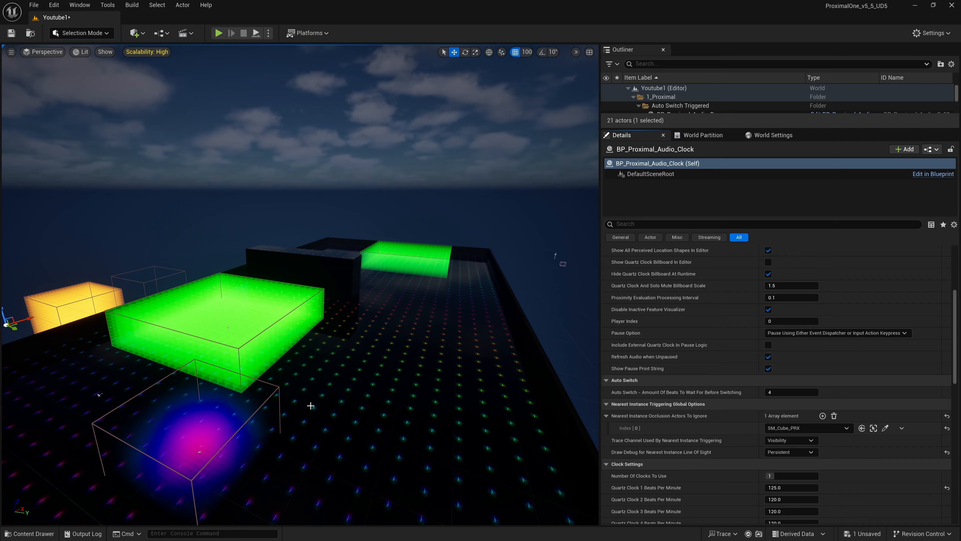
Step: Inspect the black wall and the two green volumes on either side of it from closer up in the level
{"action": "key", "text": "w"}
{"action": "right_click_drag", "start_coordinate": [310, 405], "coordinate": [281, 453]}
{"action": "key", "text": "s"}
{"action": "key", "text": "w"}
{"action": "key", "text": "a"}
{"action": "key", "text": "w"}
{"action": "key", "text": "s"}
{"action": "key", "text": "d"}
{"action": "key", "text": "w"}
{"action": "key", "text": "s"}
{"action": "key", "text": "w"}
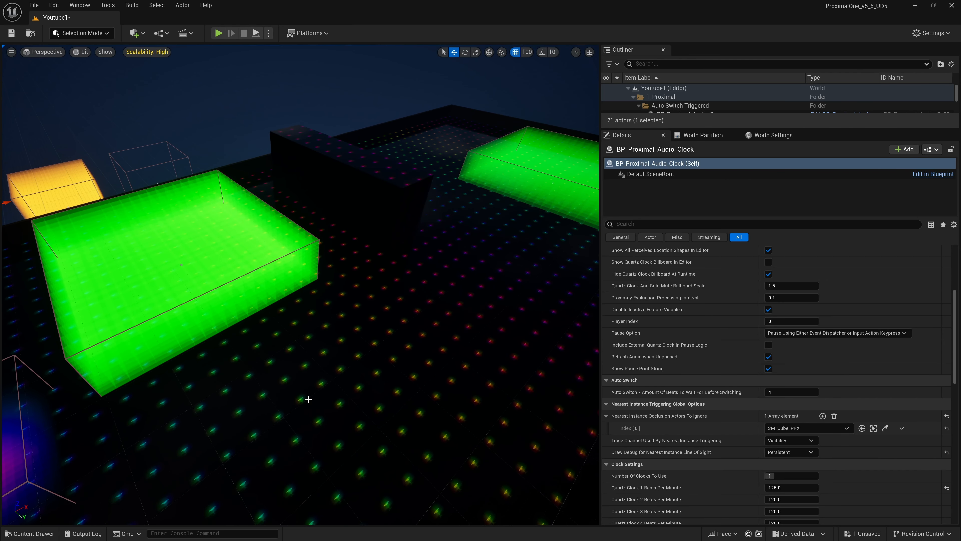